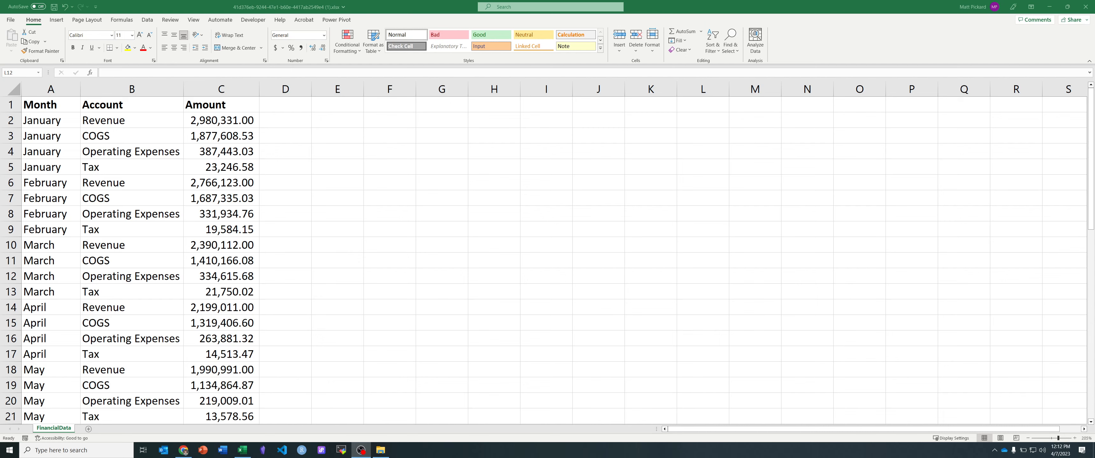
Examine the Month, Account and Amount data, focusing on the January rows for Revenue, COGS, Operating Expenses and Tax.
scroll(121, 167, down, 3)
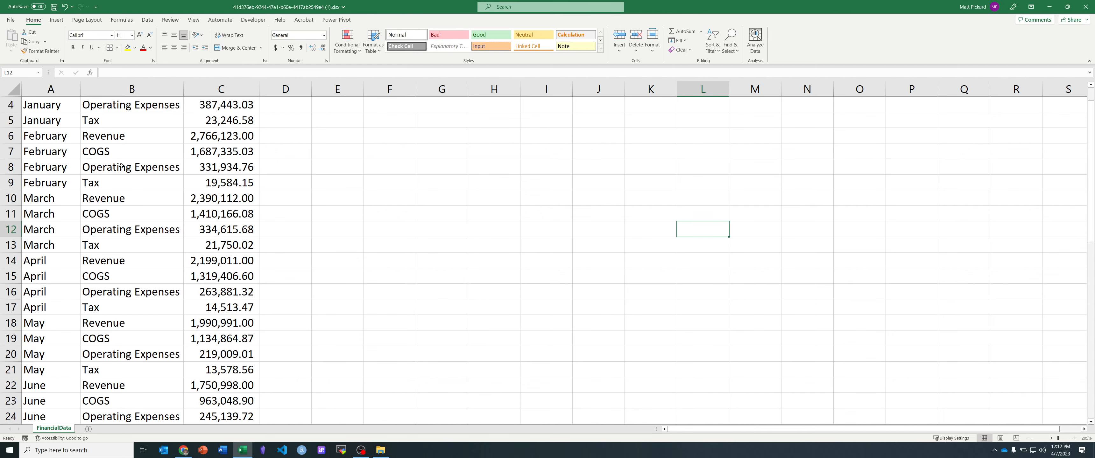
scroll(121, 166, up, 3)
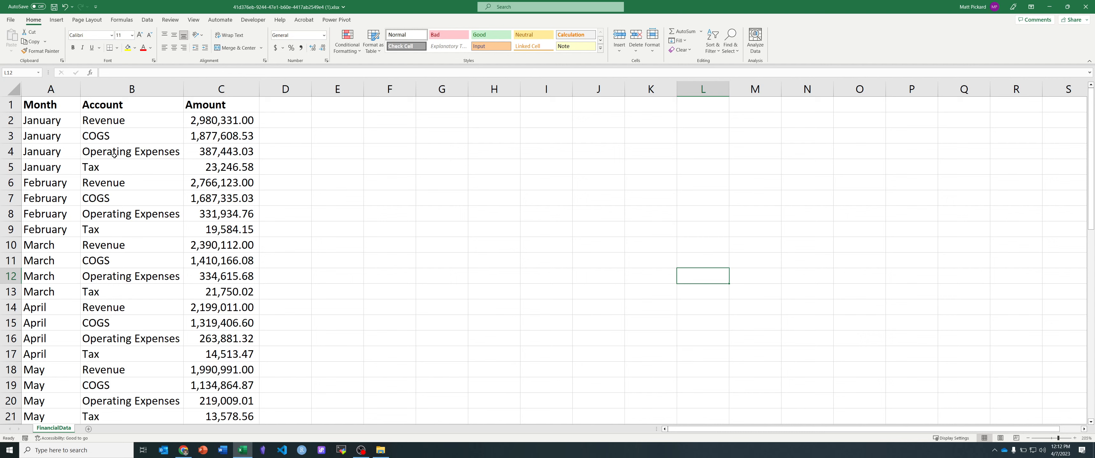
click(44, 121)
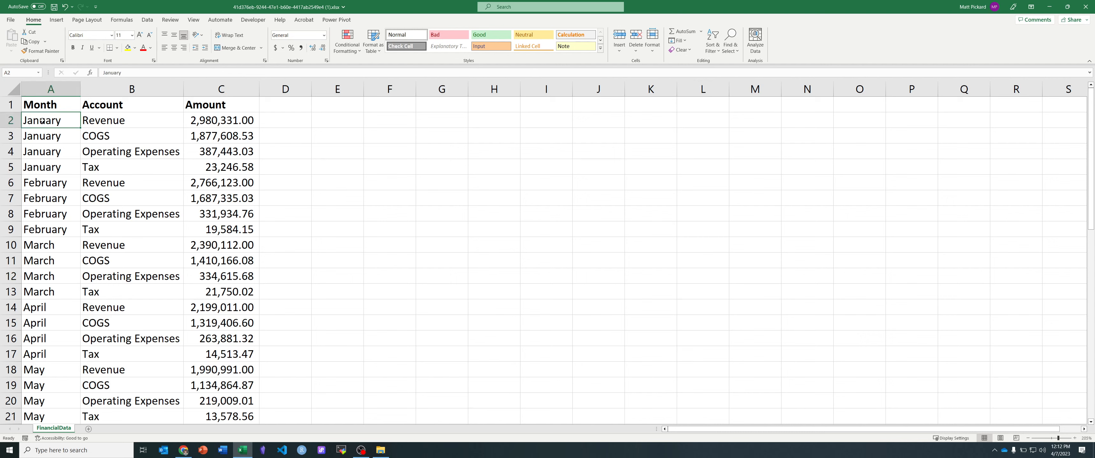
click(96, 121)
click(104, 135)
click(110, 151)
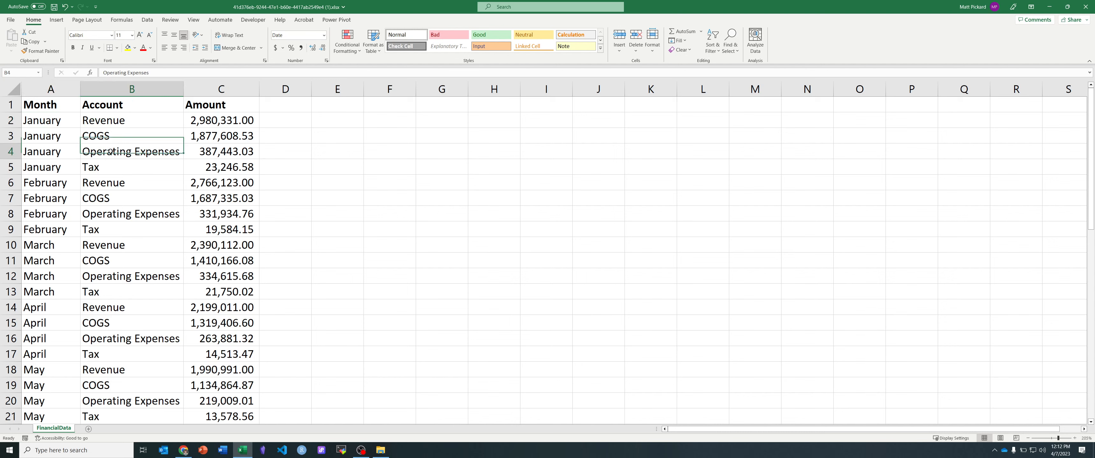
click(106, 167)
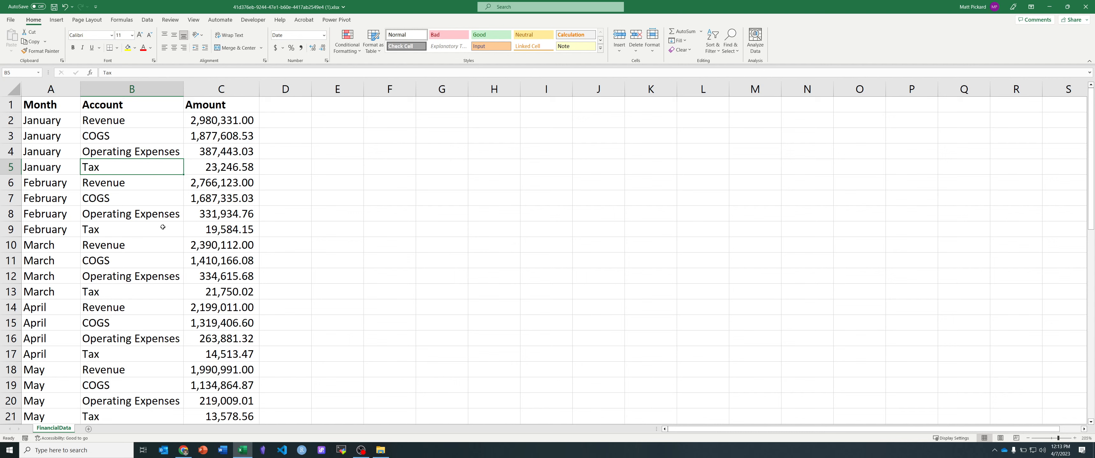
click(187, 198)
Enter the label "2025 Net Profit Margin" in I4 with the placeholder "number" in I5.
click(552, 150)
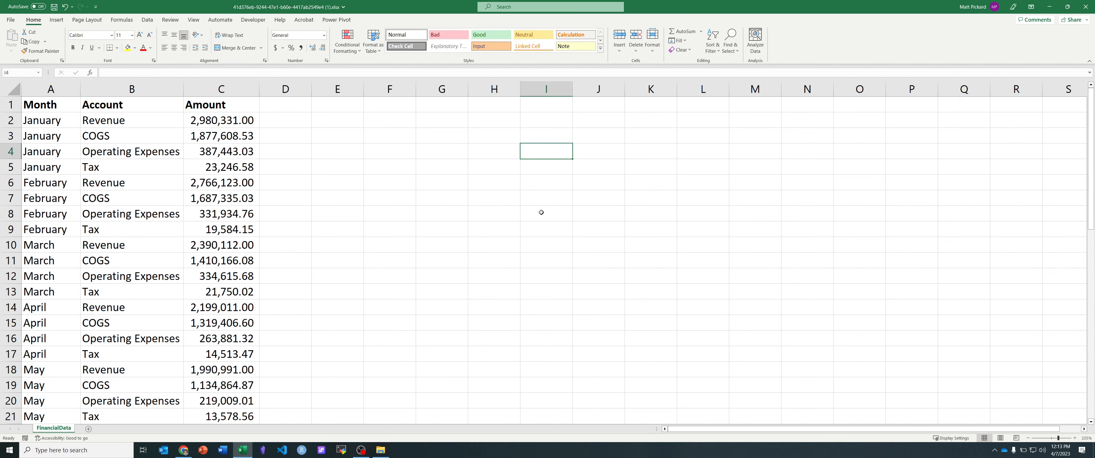
text(2025 N)
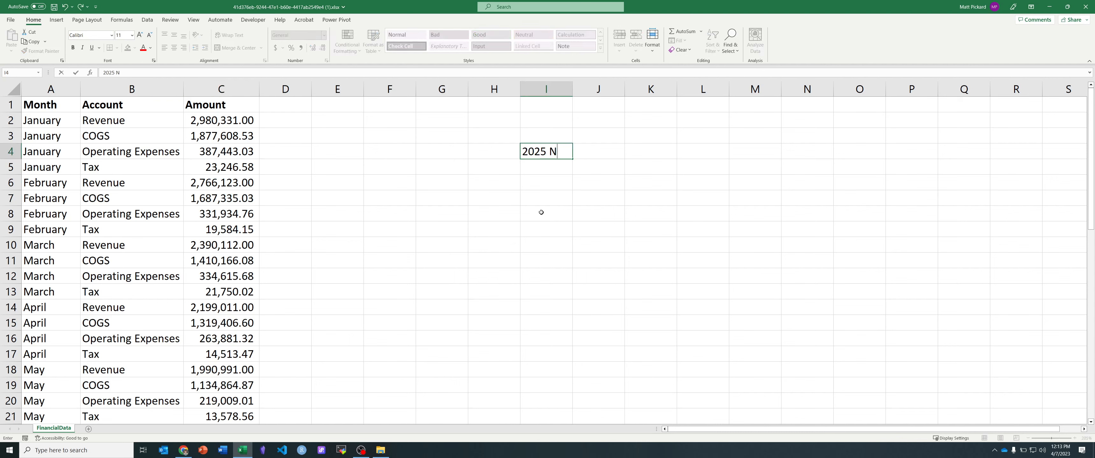
text(et Profit Margin)
key(Return)
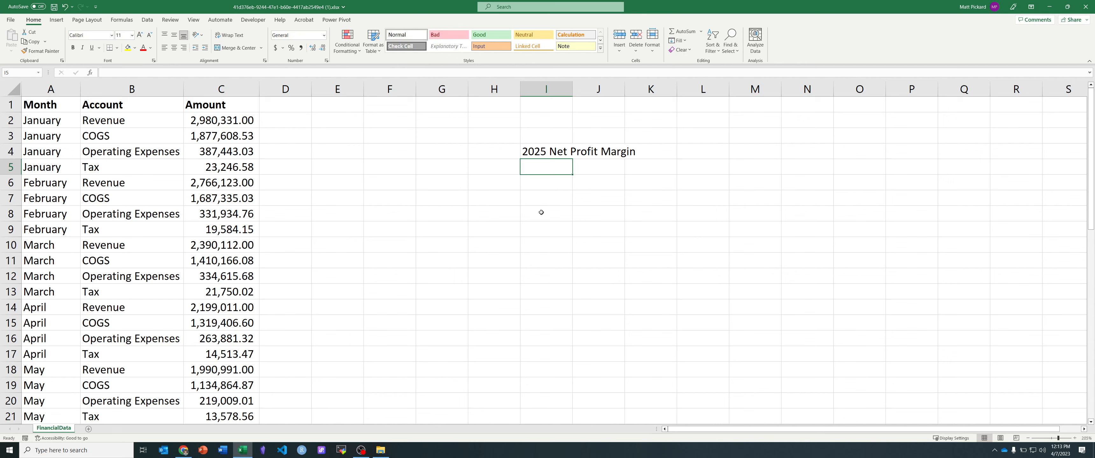
text(number)
key(Return)
key(Return)
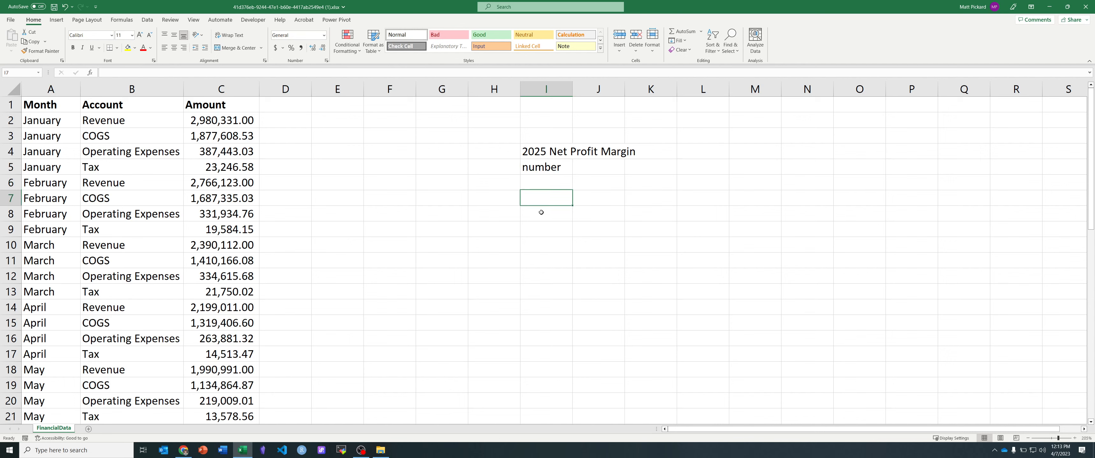
Enter the table headings "2025 Net Profit Margin" in I8 and "Month" in H8.
click(541, 213)
text(202)
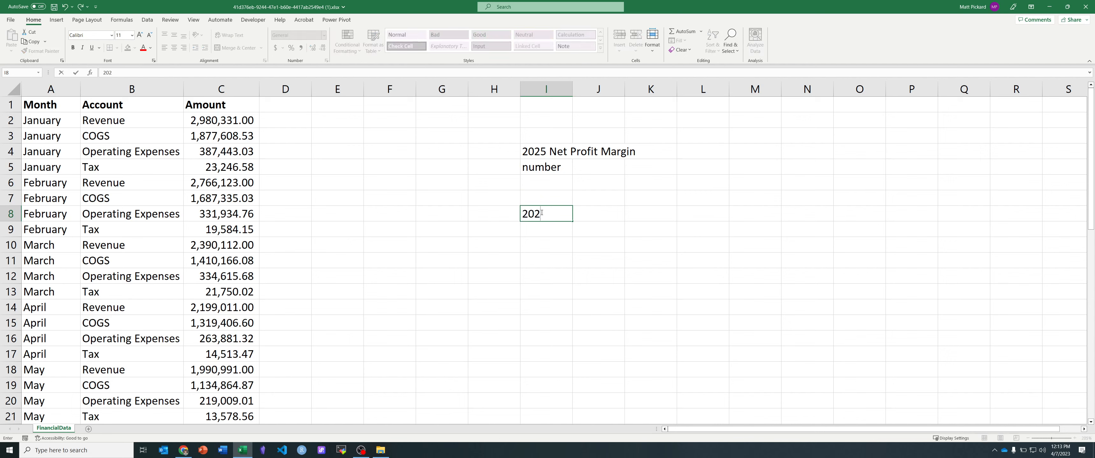
text(5 Net Pof)
key(BackSpace)
key(BackSpace)
text(rofit Margin)
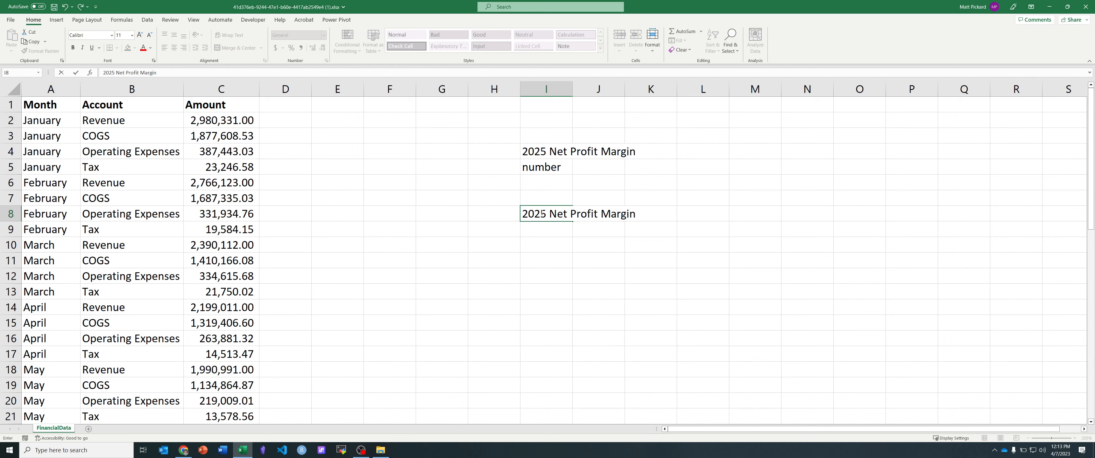
key(Left)
text(Month)
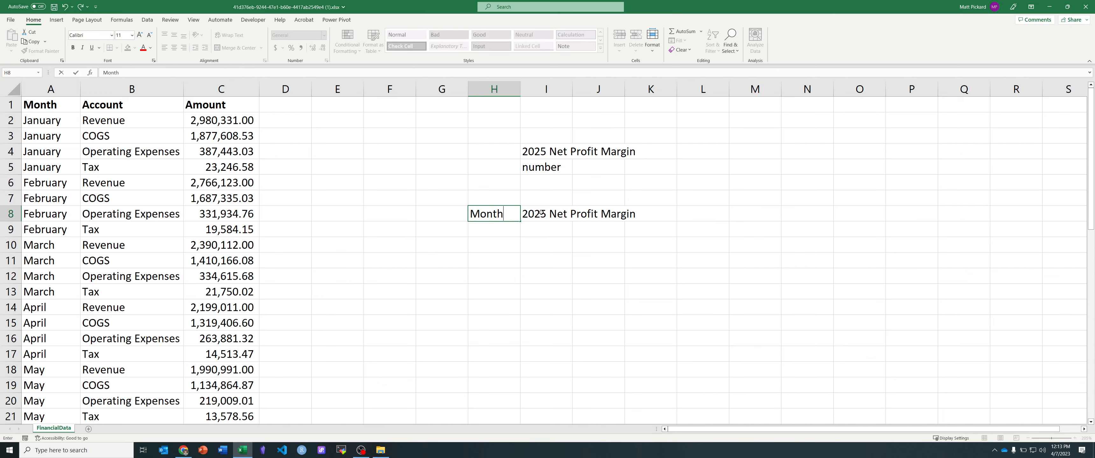
key(Return)
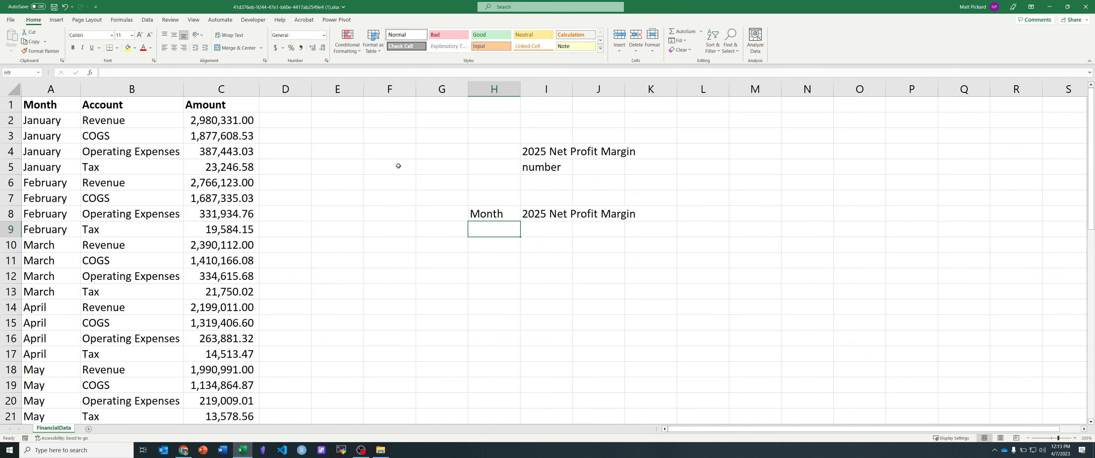
Copy all month entries from A2:A49 and paste them under the Month heading starting at H9.
click(49, 123)
key(ctrl+shift+Down)
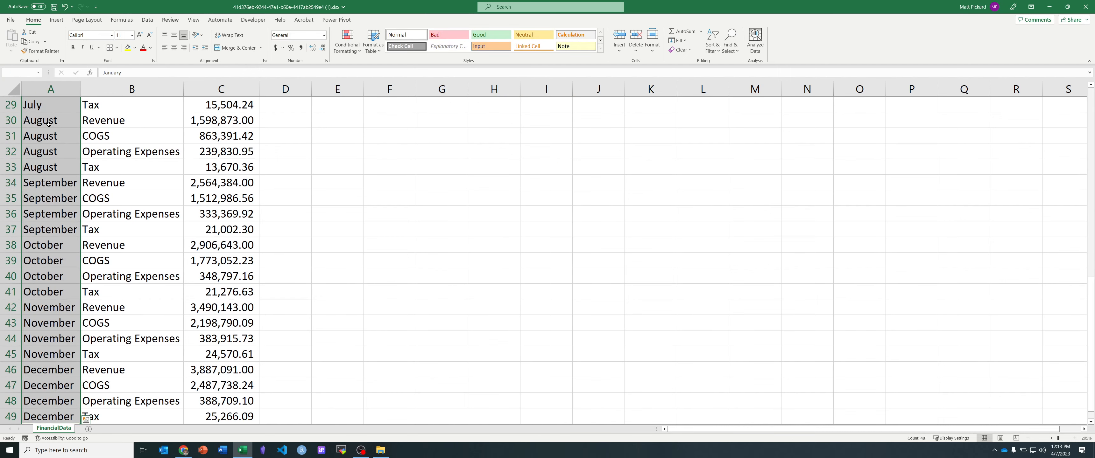
key(ctrl+c)
click(620, 179)
key(ctrl+Up)
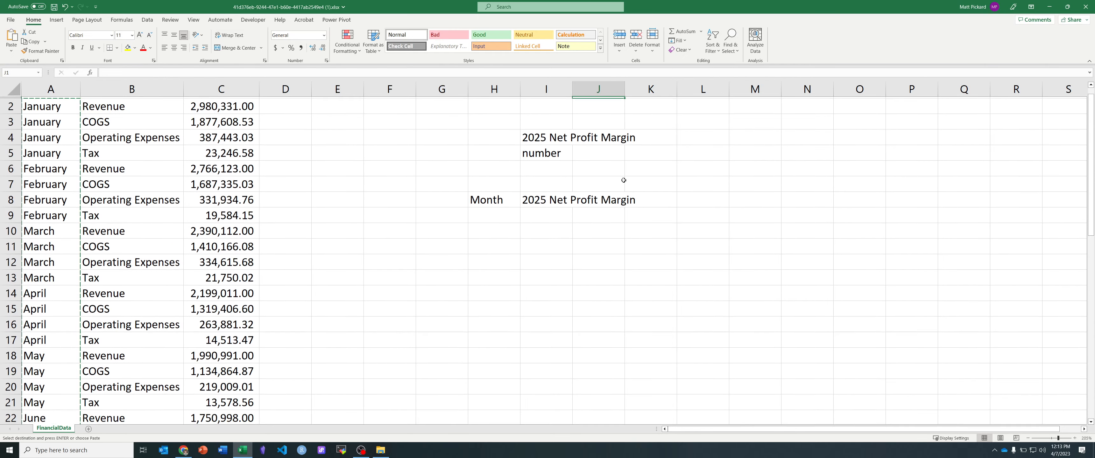
key(Down)
key(Down)
key(Down)
key(Down)
key(Down)
key(Down)
key(Down)
key(Down)
key(Down)
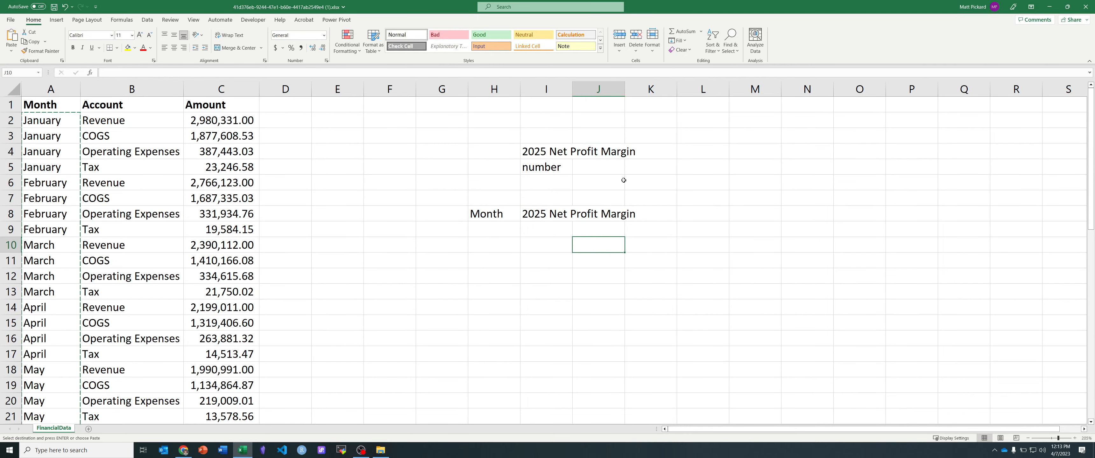
key(Left)
key(Up)
key(Left)
key(ctrl+v)
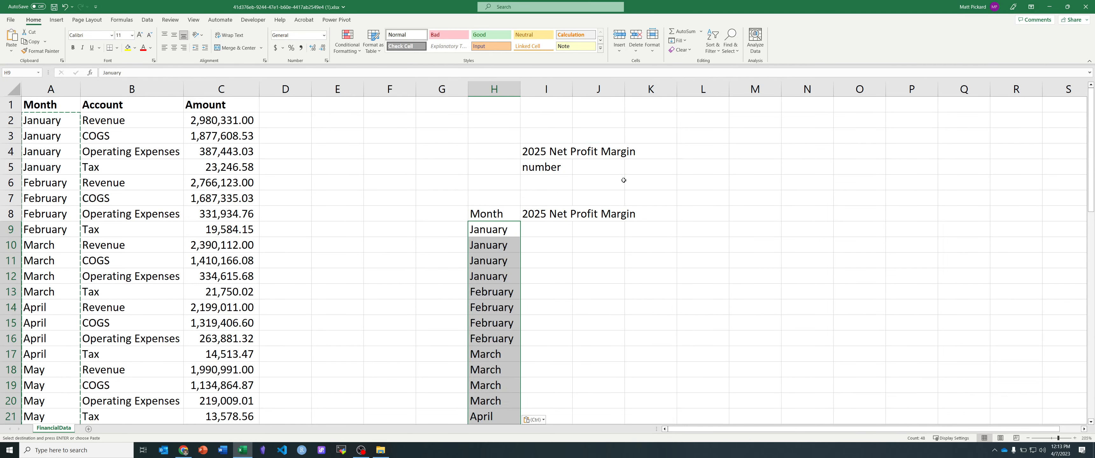
Remove duplicates from the pasted month list, expanding the selection and comparing only column H.
click(141, 20)
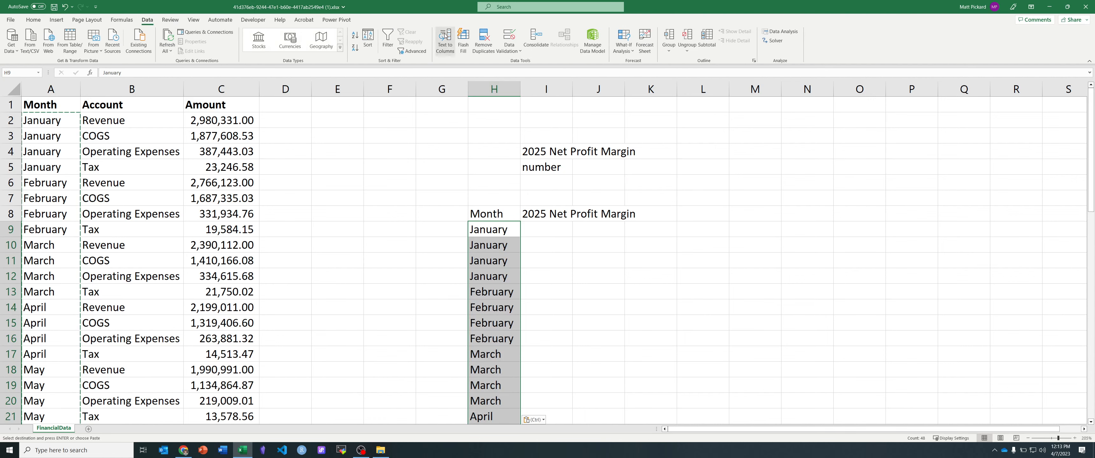
click(485, 41)
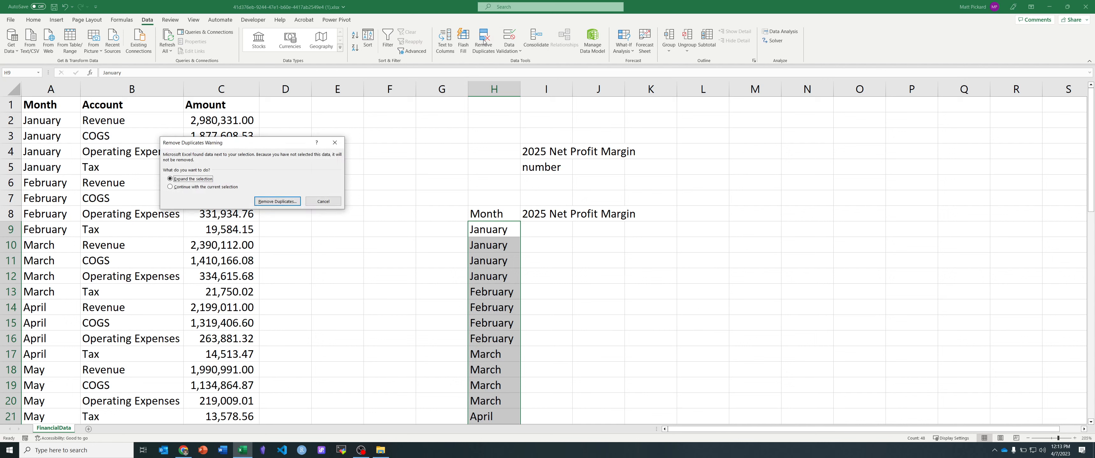
click(285, 202)
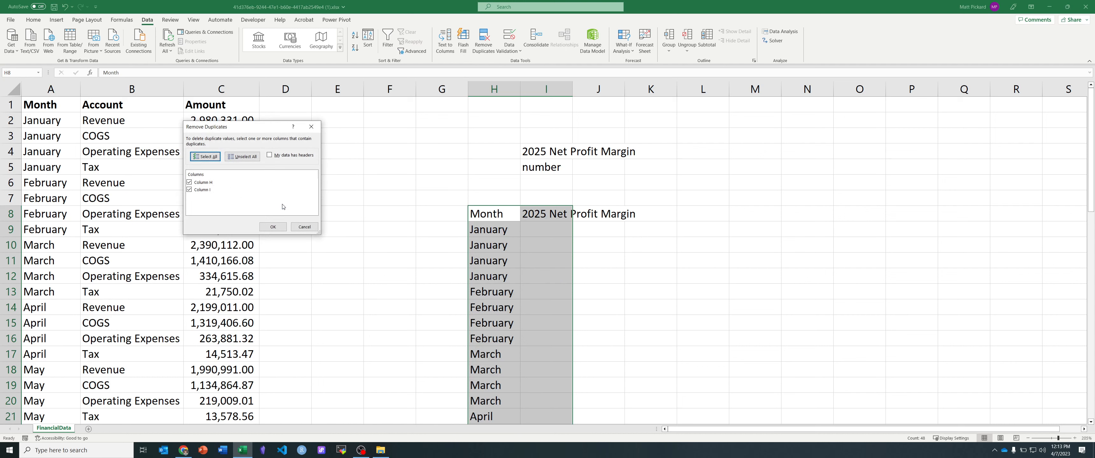
click(204, 184)
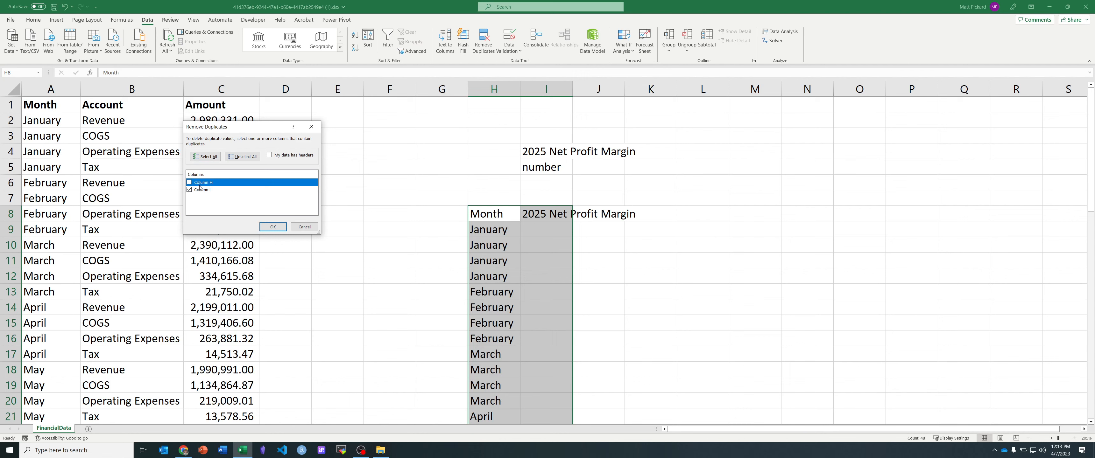
click(200, 184)
click(189, 190)
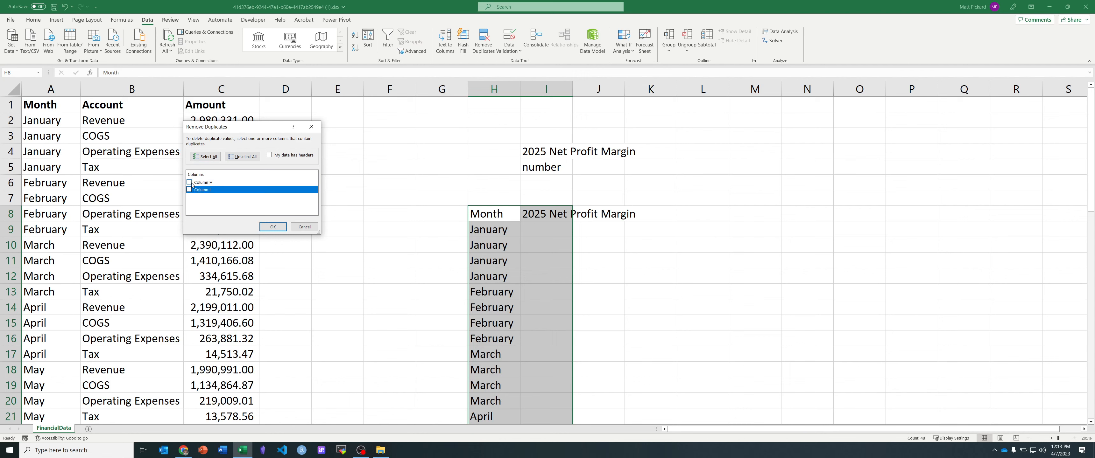
click(189, 183)
click(273, 227)
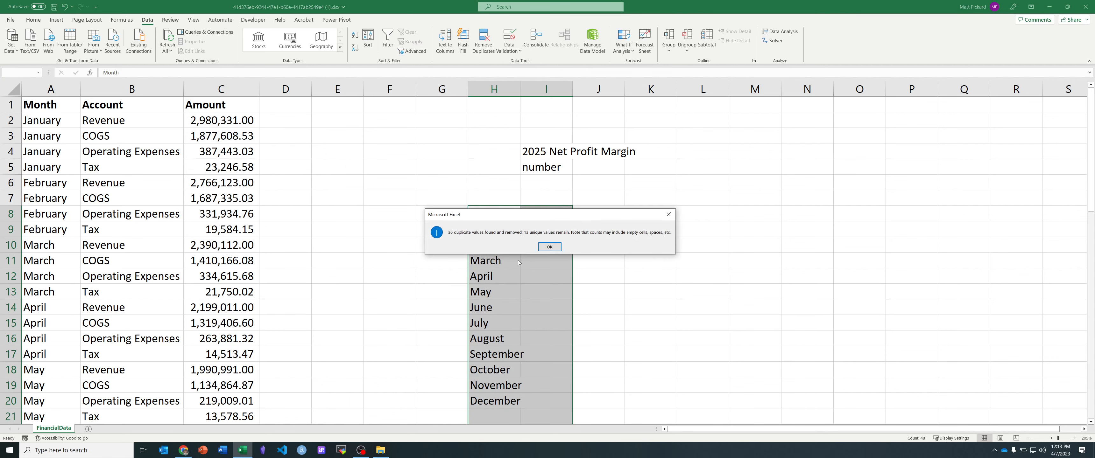
click(548, 247)
click(546, 268)
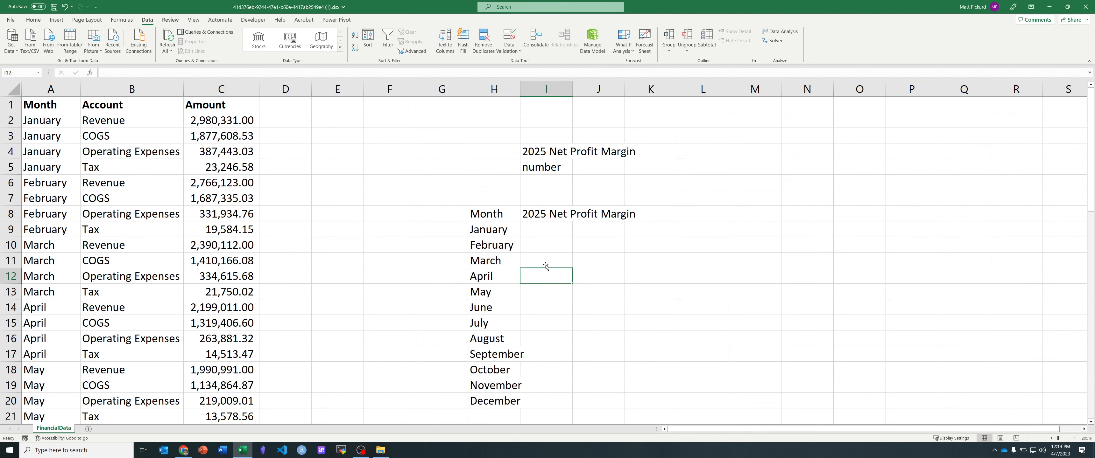
Enter the placeholder "number" for January, February and March in I9:I11.
click(537, 229)
text(number)
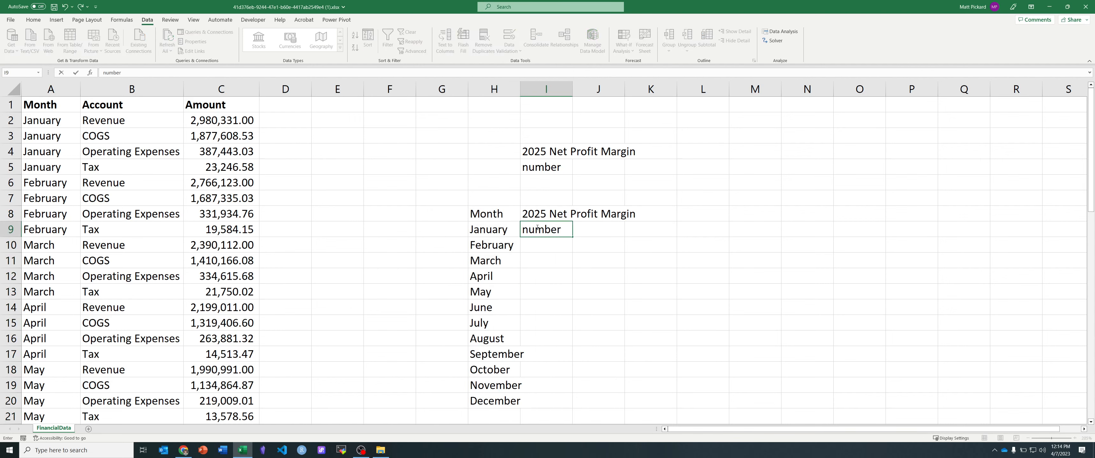
key(Return)
text(number)
key(Return)
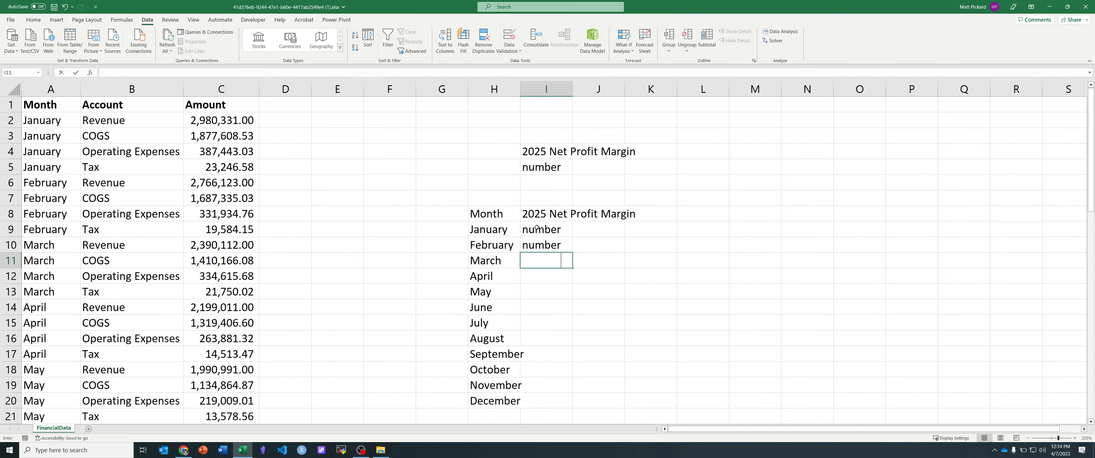
text(number)
key(Return)
Make the Month and 2025 Net Profit Margin headings in H8:I8 bold.
click(537, 228)
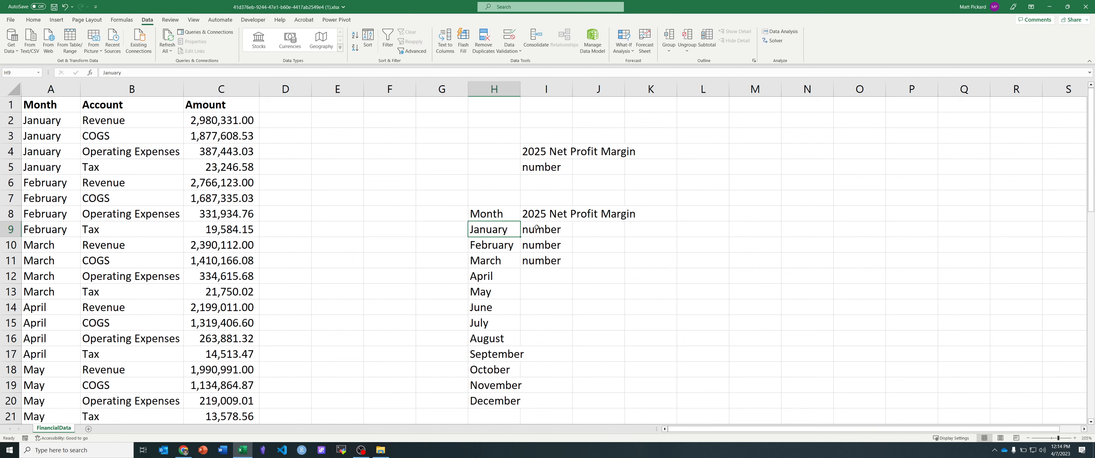
key(Up)
key(shift+Right)
key(ctrl+b)
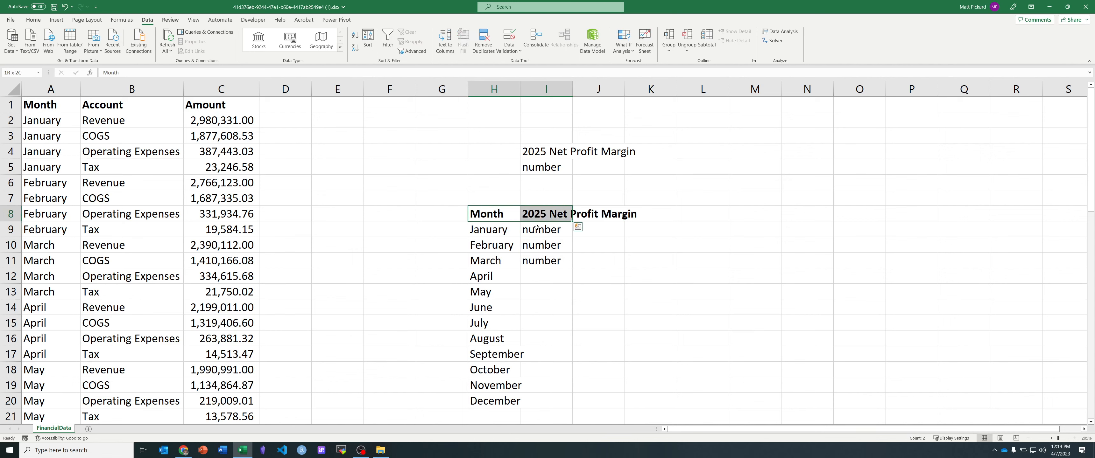
key(Down)
key(shift+Right)
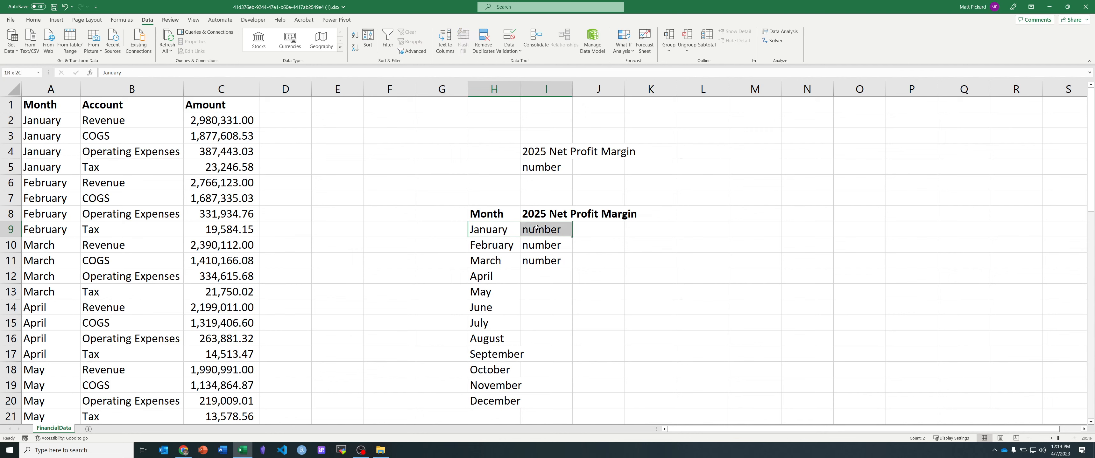
key(shift+Down)
key(shift+Down)
key(shift+Down)
key(shift+Down)
key(shift+Down)
key(shift+Down)
key(shift+Down)
key(shift+Down)
key(shift+Down)
key(shift+Down)
key(shift+Down)
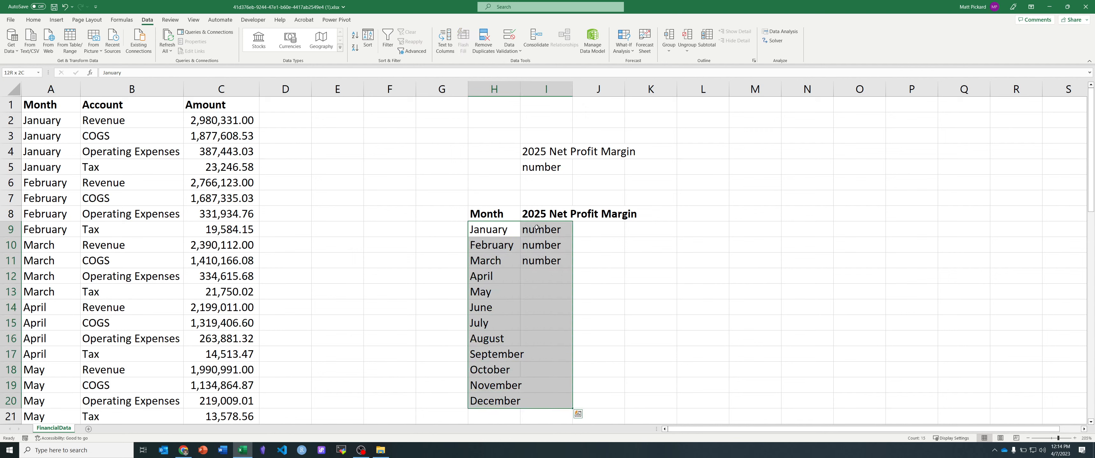
key(Up)
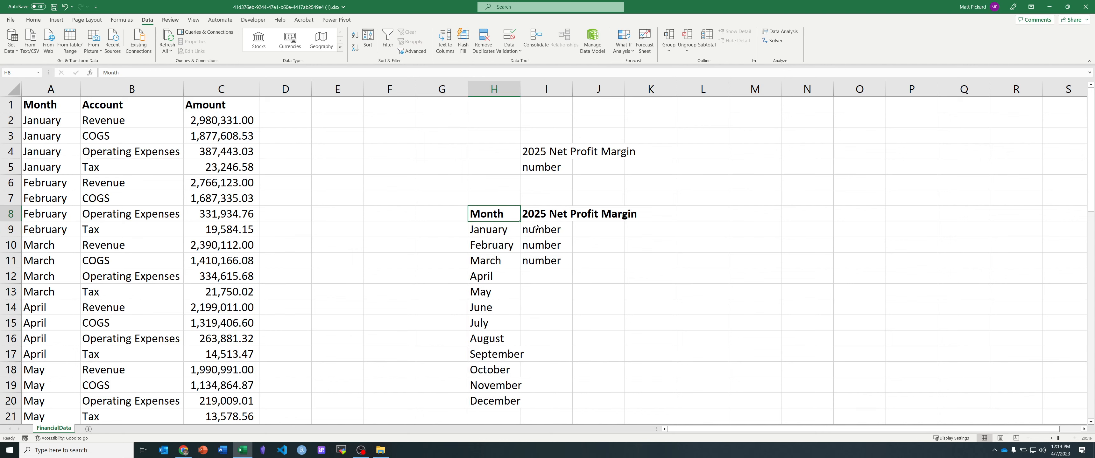
key(Up)
key(Up)
key(Up)
key(Right)
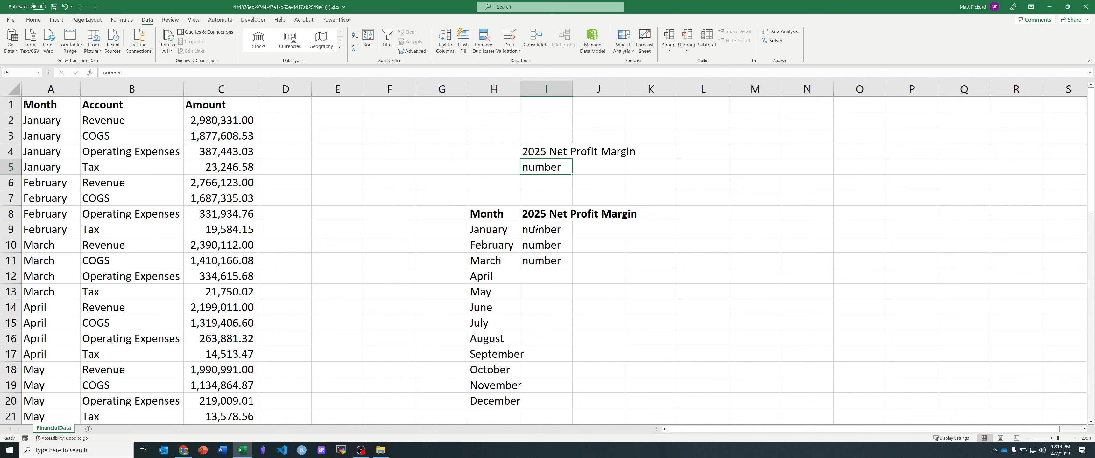
key(Up)
key(Up)
key(Left)
key(Down)
key(shift+Right)
key(shift+Down)
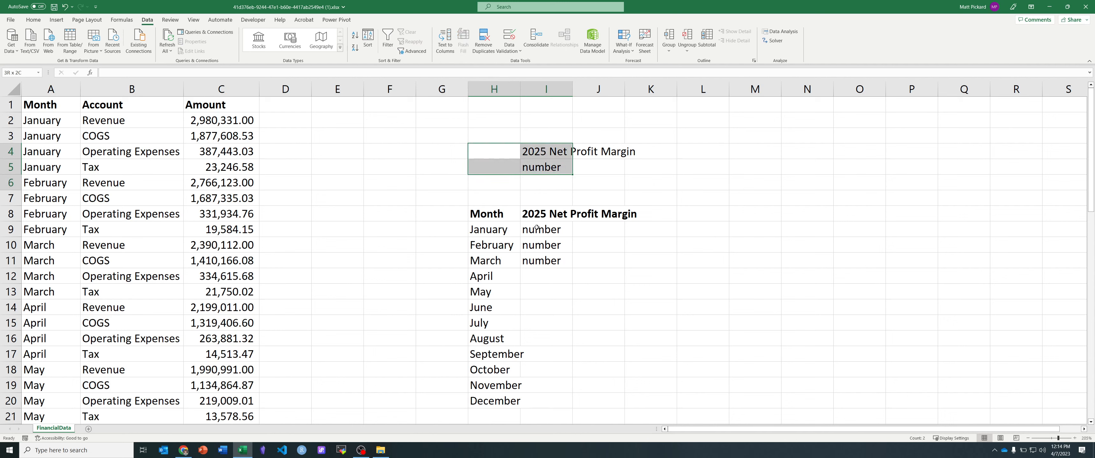
key(shift+Down)
key(shift+Down)
key(shift+Down)
key(shift+Down)
key(Left)
key(Left)
key(Left)
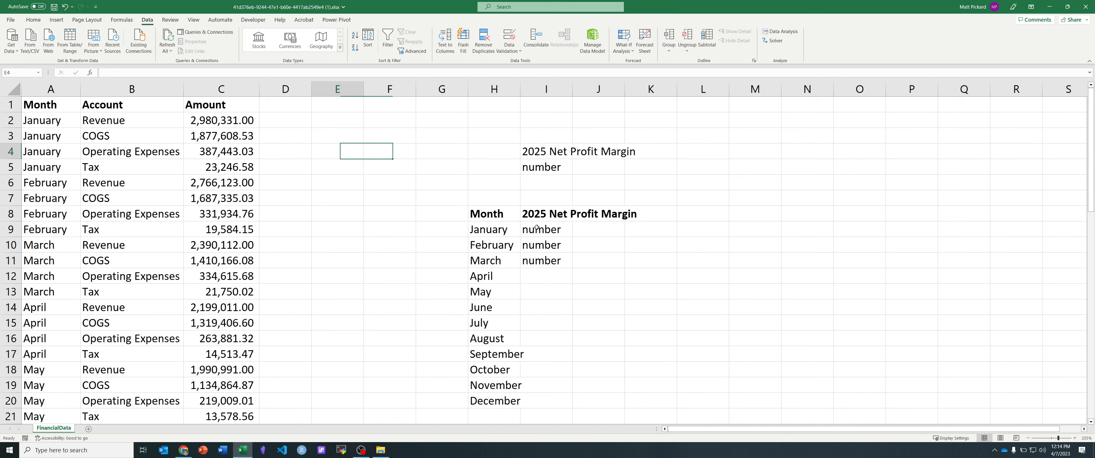
key(Left)
key(Left)
key(Left)
key(Left)
key(Up)
key(Up)
key(Right)
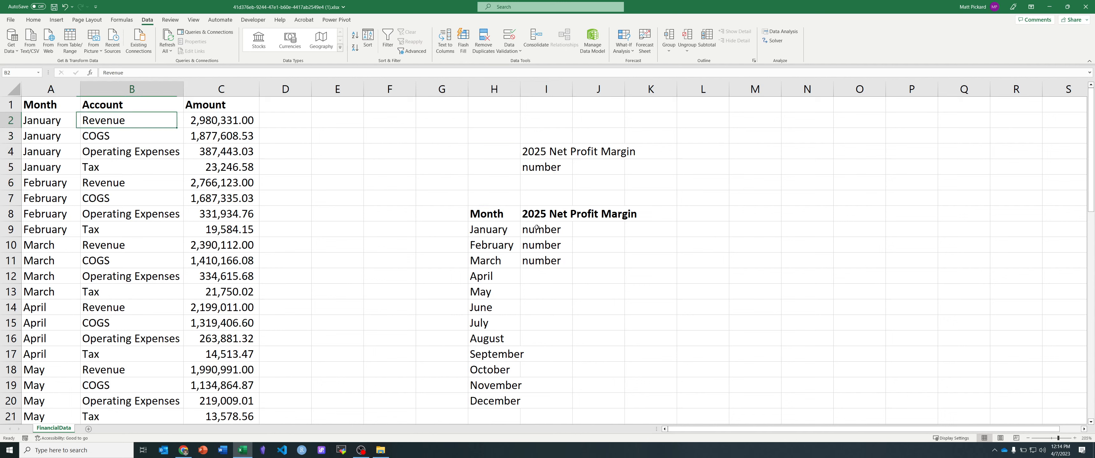
Enter the note "Profit Margin = Net Profit / Revenue" as plain text in M5.
key(Down)
key(Down)
key(Down)
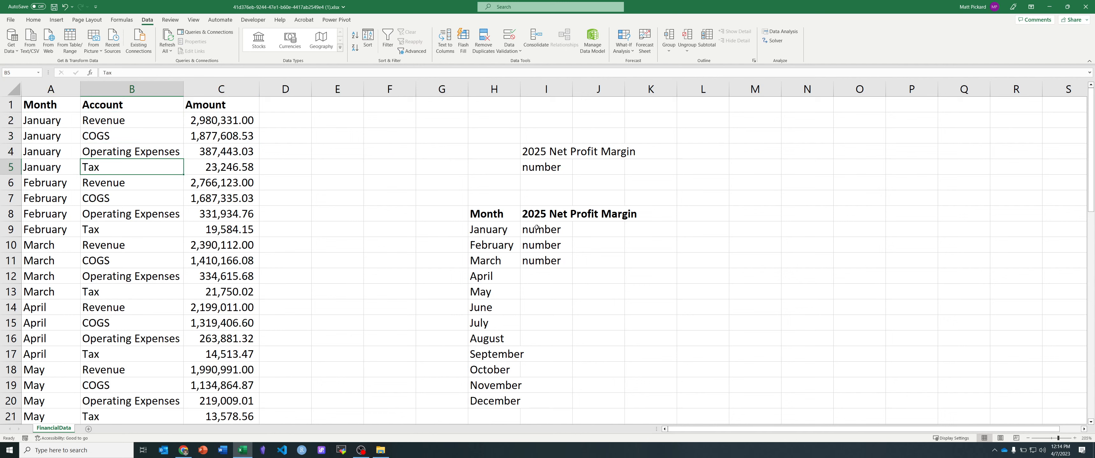
key(Right)
key(Right)
key(Right)
key(Right)
key(Right)
key(Right)
key(Right)
key(Right)
key(Right)
key(Right)
key(Right)
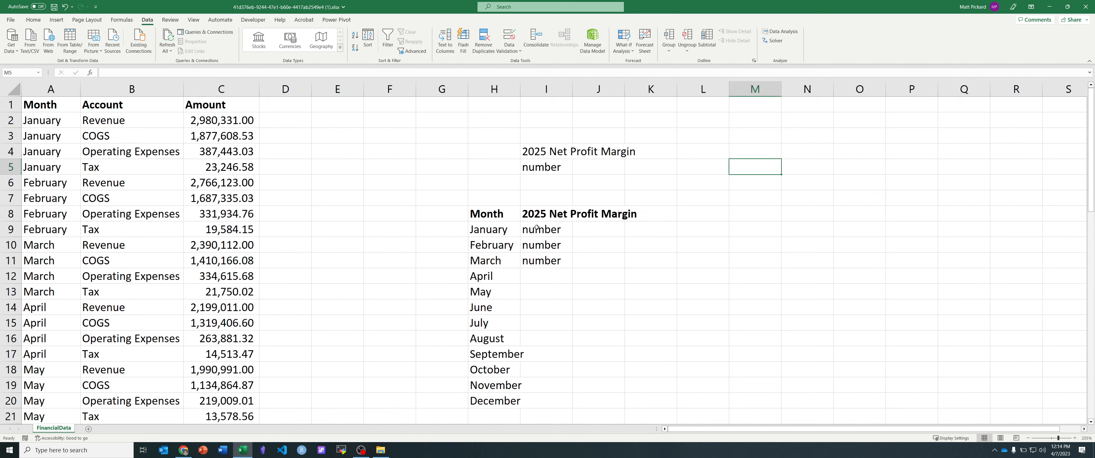
text(Profitm)
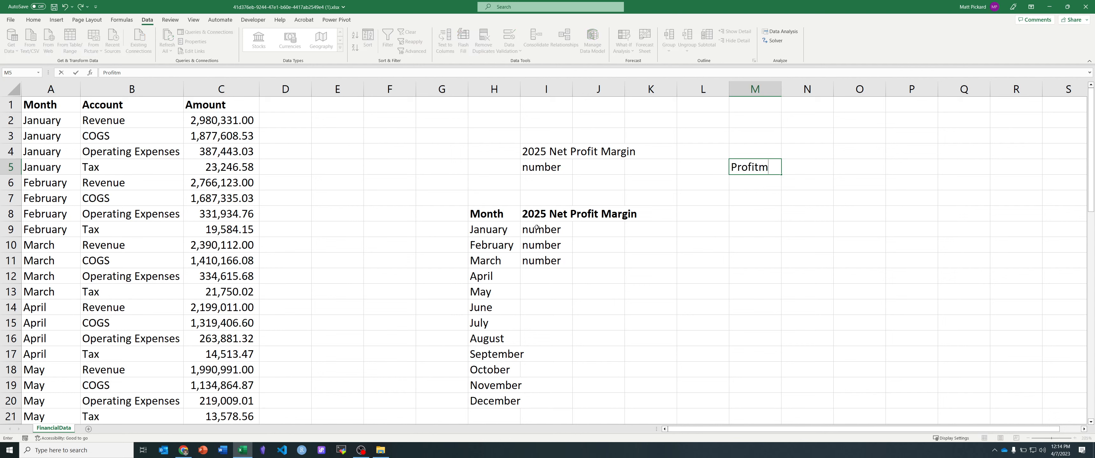
key(BackSpace)
key(BackSpace)
key(BackSpace)
key(BackSpace)
key(BackSpace)
key(BackSpace)
text('Profit Mar)
key(BackSpace)
key(BackSpace)
text(argain)
key(BackSpace)
key(BackSpace)
key(BackSpace)
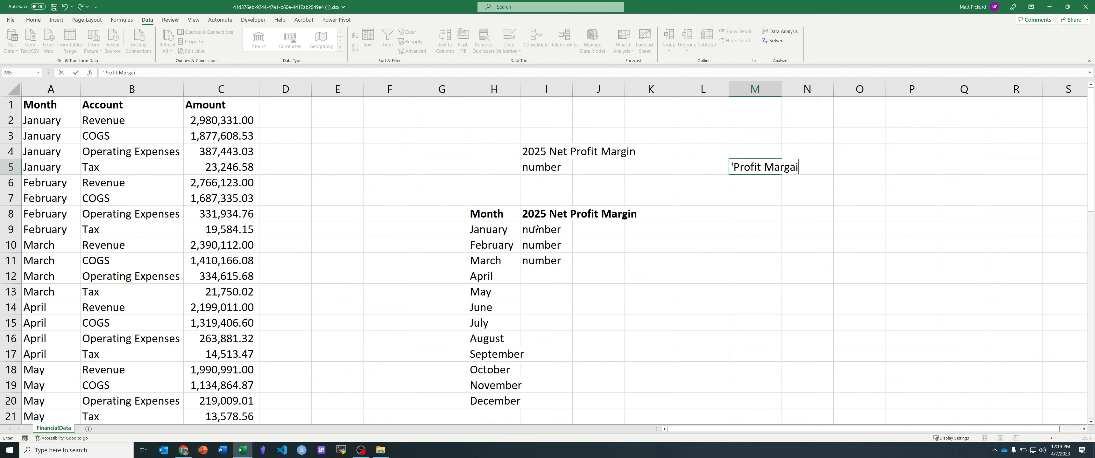
text(in = Profit)
key(BackSpace)
key(BackSpace)
key(BackSpace)
key(BackSpace)
key(BackSpace)
key(BackSpace)
text(Net Profit / REvenue)
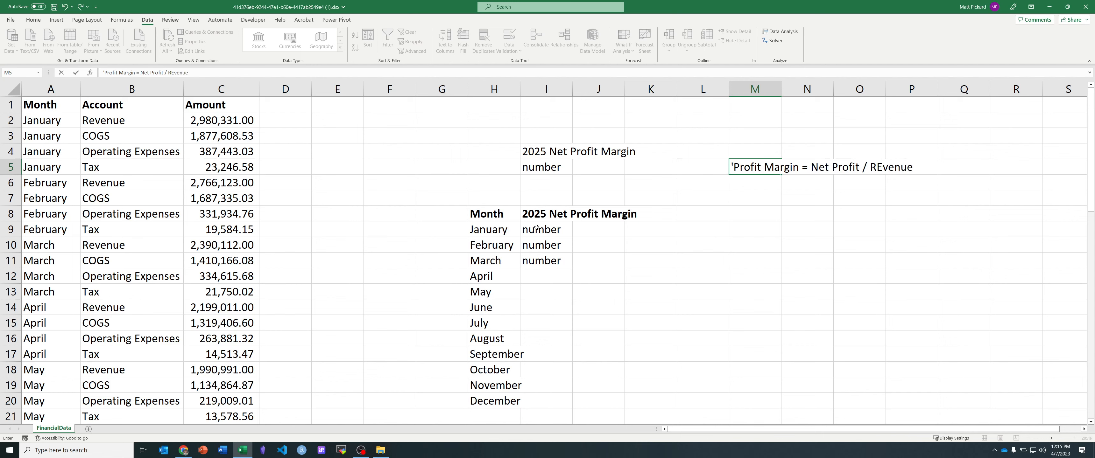
key(BackSpace)
key(BackSpace)
key(BackSpace)
key(BackSpace)
key(BackSpace)
key(BackSpace)
text(evenue)
key(Return)
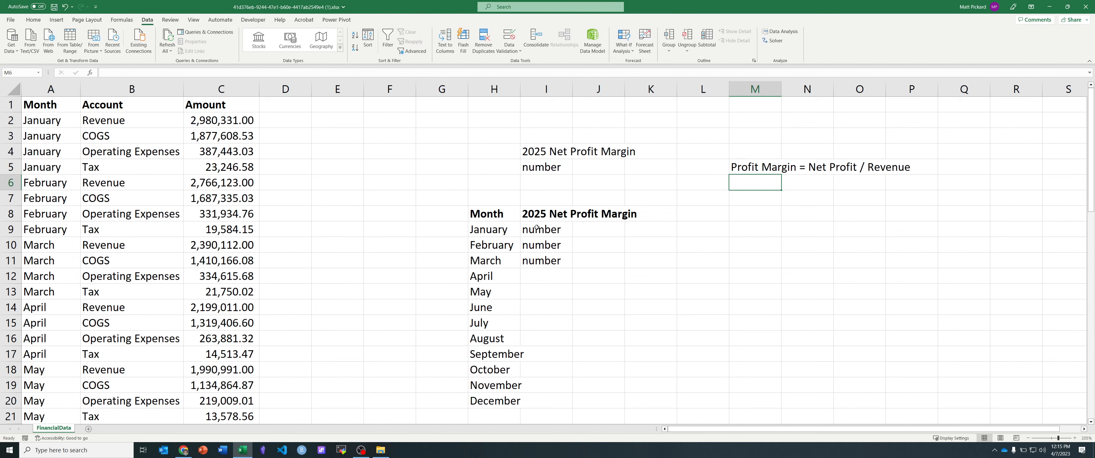
click(899, 168)
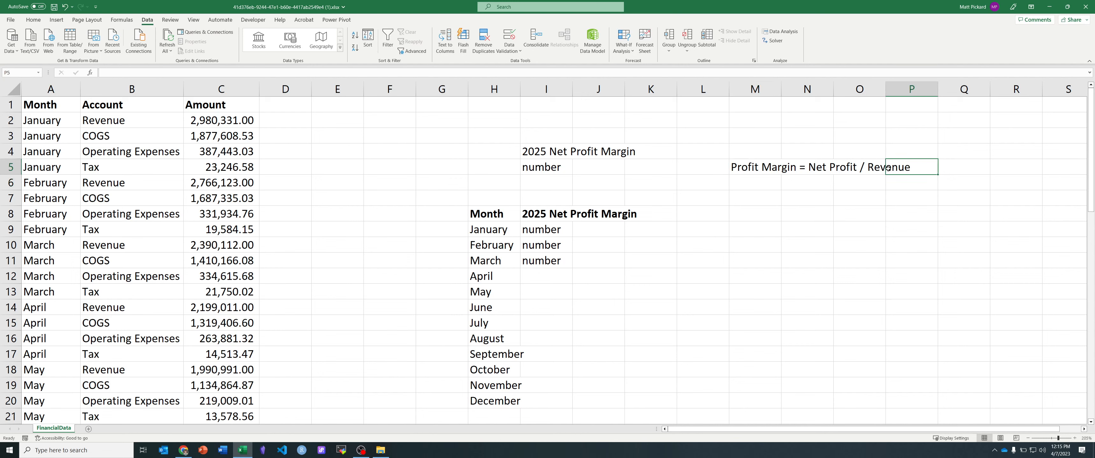
Insert a row beneath January's Tax entry and label it January, Net Profit.
click(132, 120)
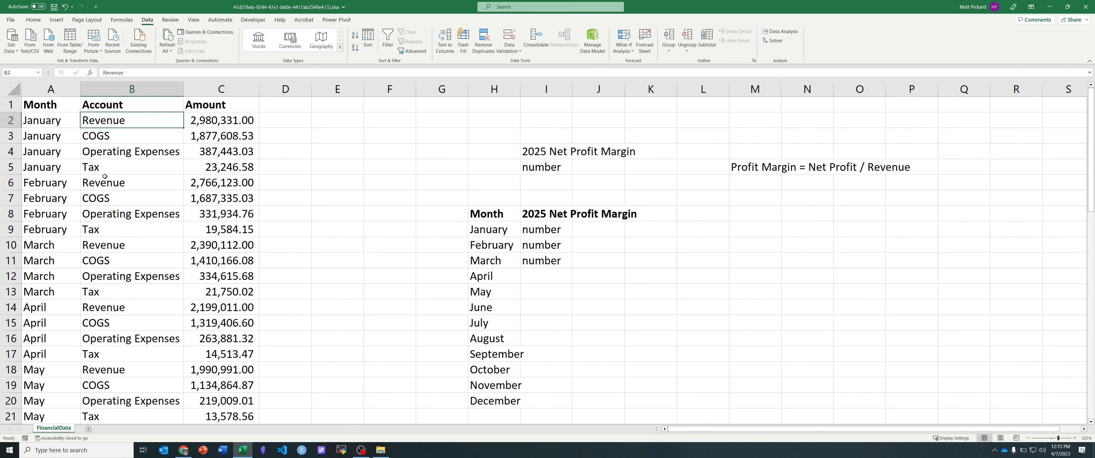
click(126, 139)
click(117, 158)
click(110, 166)
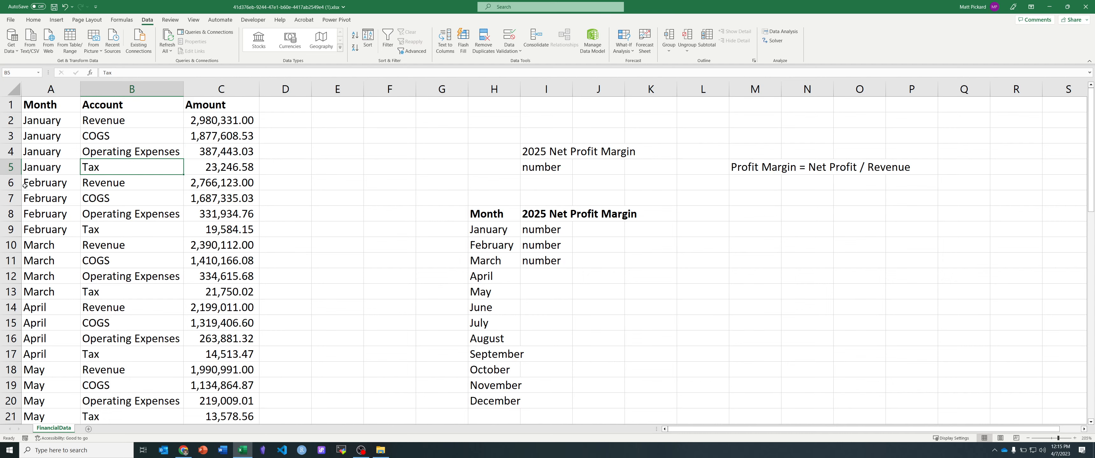
click(11, 183)
key(ctrl+shift+plus)
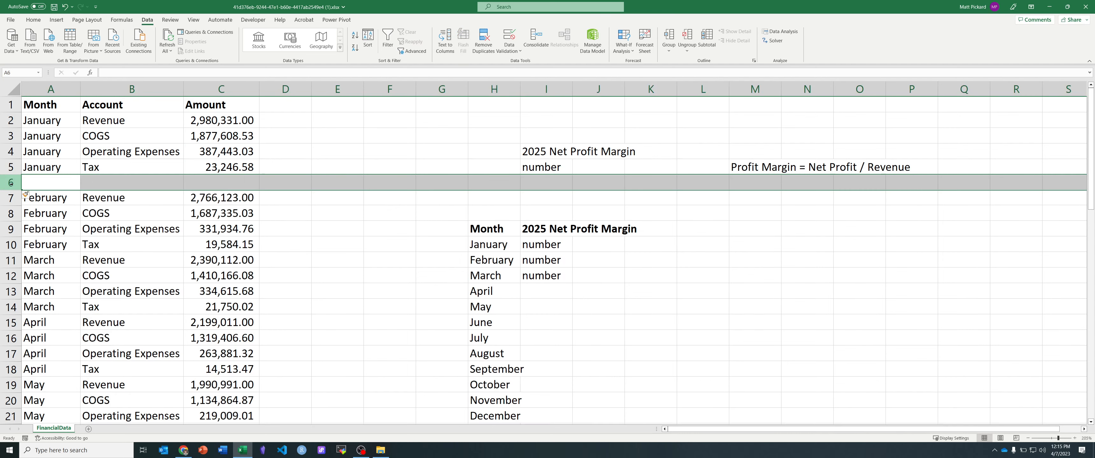
text(January)
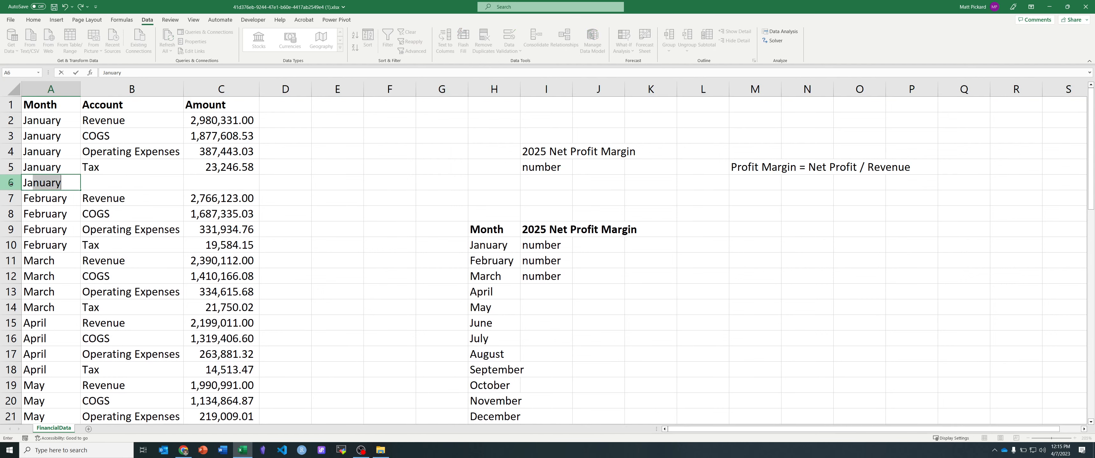
key(Tab)
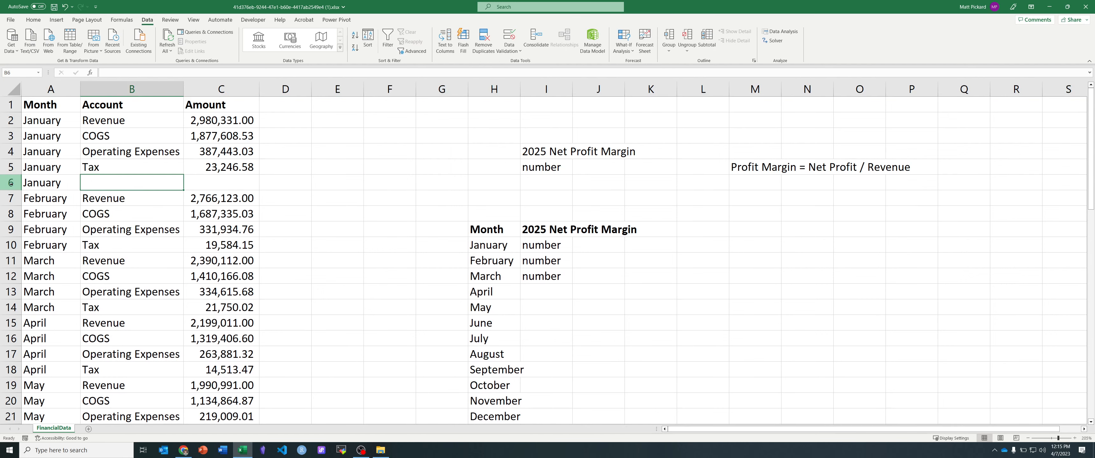
text(Net Profit)
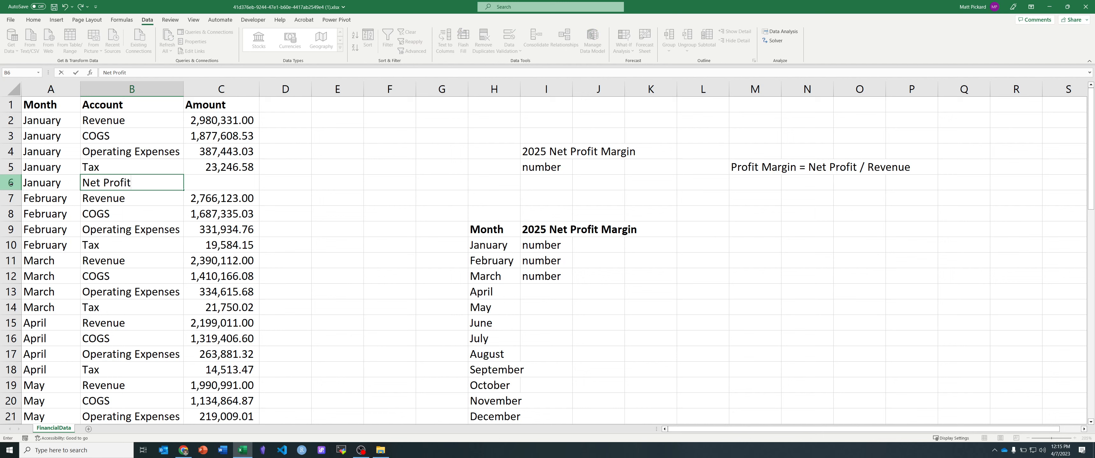
Calculate January's net profit in C6 with =C2-SUM(C3:C5), accepting the formula correction.
key(Tab)
key(BackSpace)
key(BackSpace)
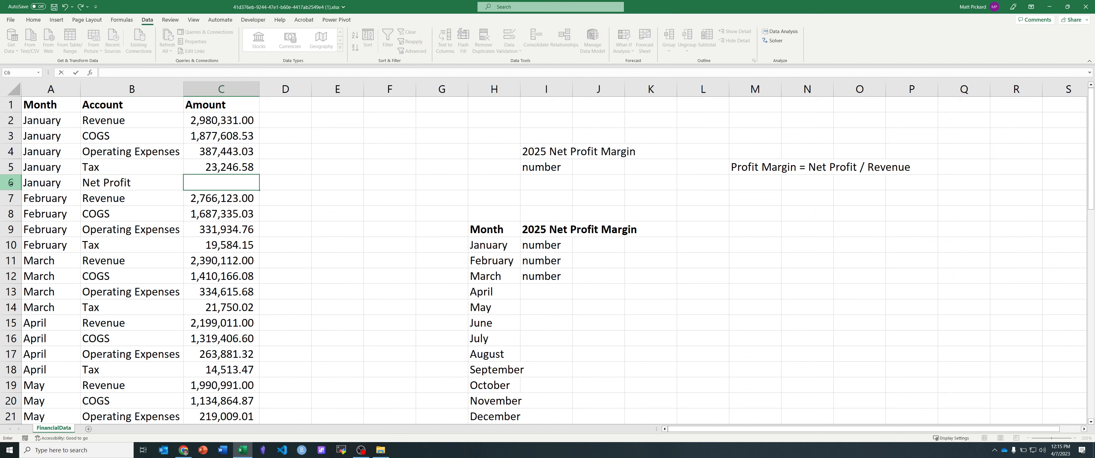
text(=)
key(Up)
key(Up)
key(Up)
key(Up)
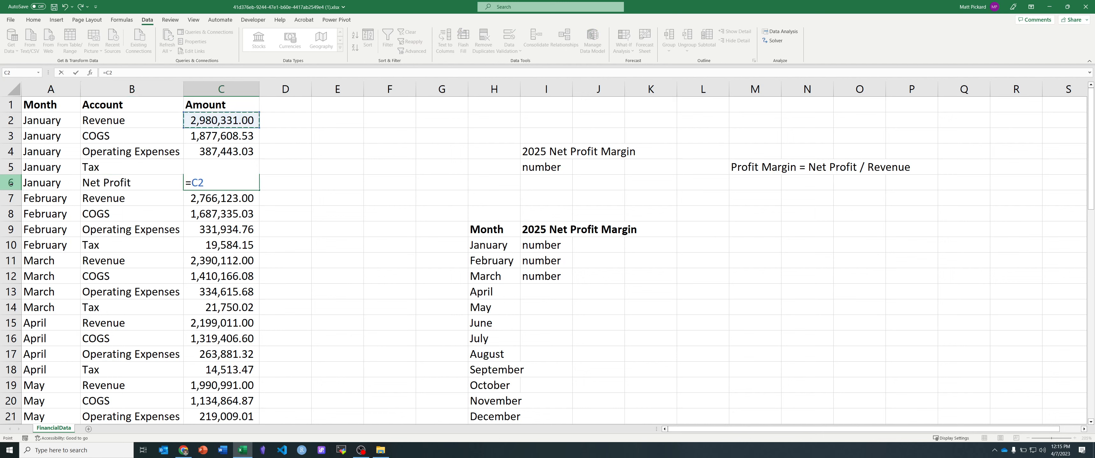
text(-SUM()
key(Up)
key(Up)
key(Up)
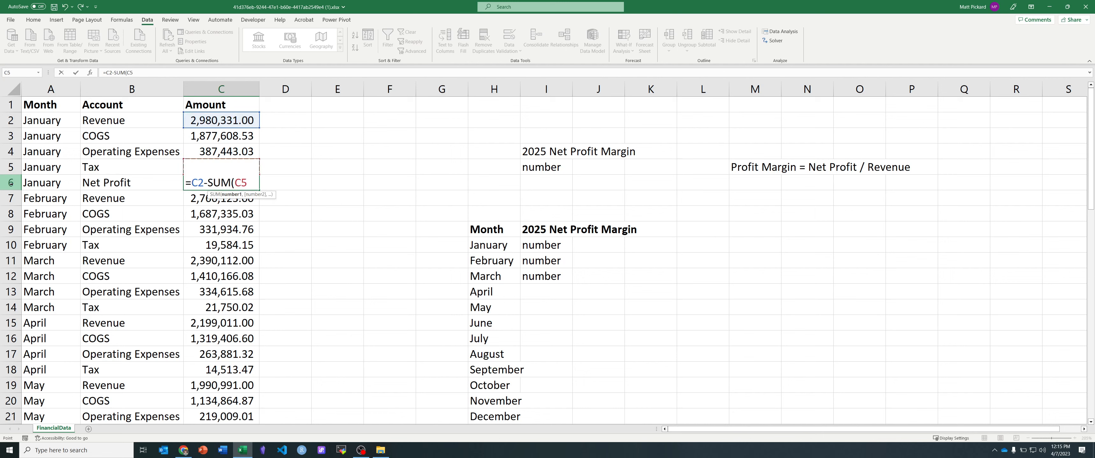
key(shift+Down)
key(shift+Down)
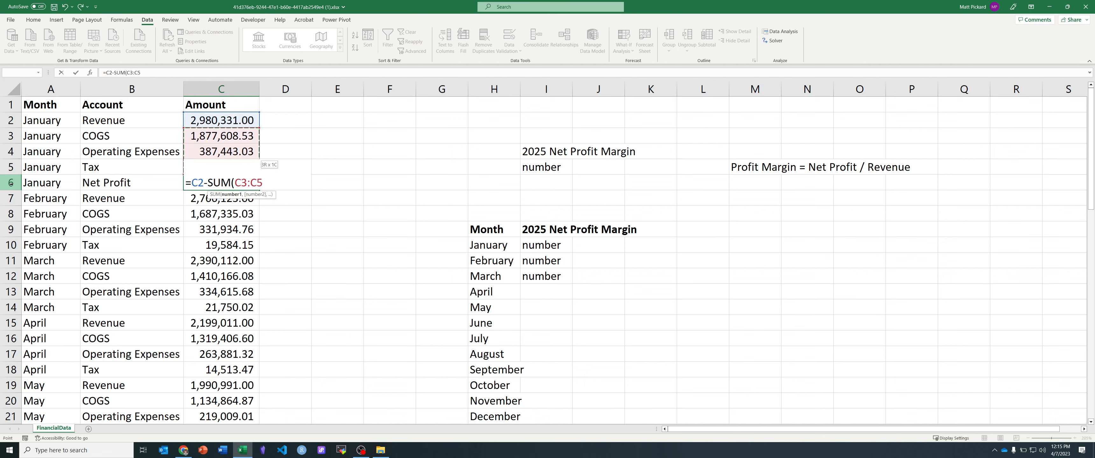
key(Return)
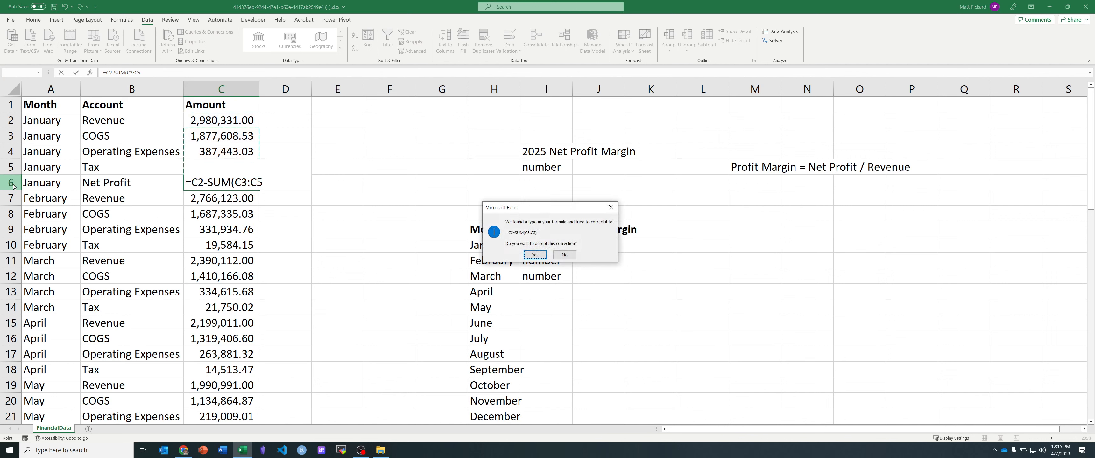
key(Return)
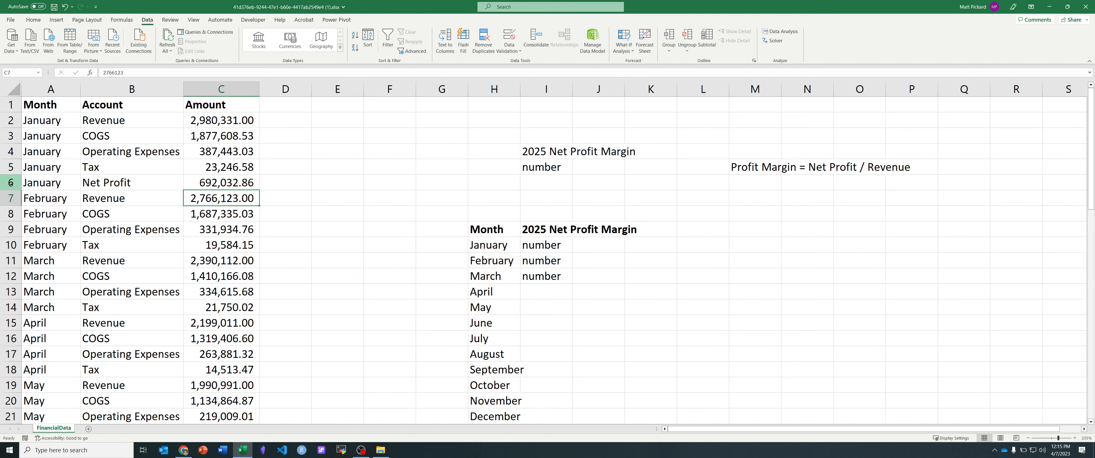
key(Up)
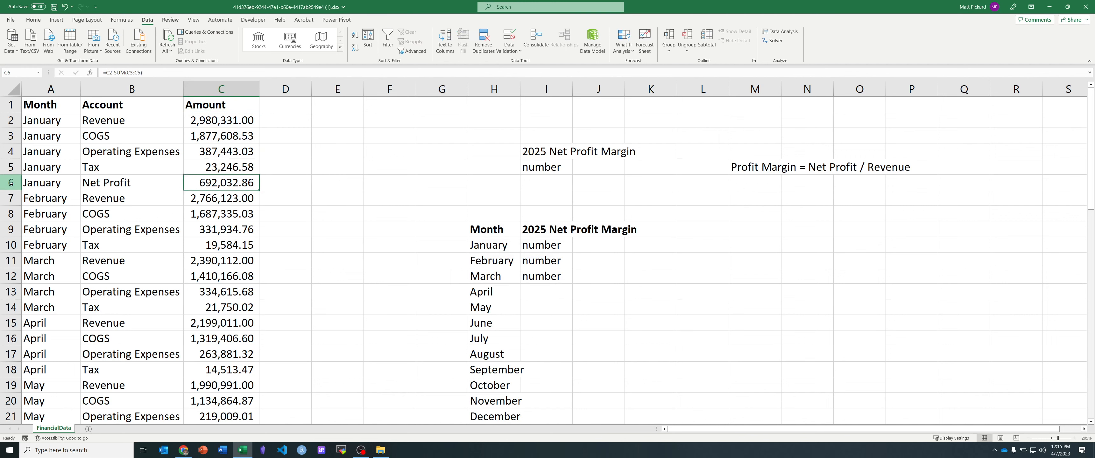
Insert another row beneath January's Net Profit entry and enter January as its month in A7.
key(Left)
key(Left)
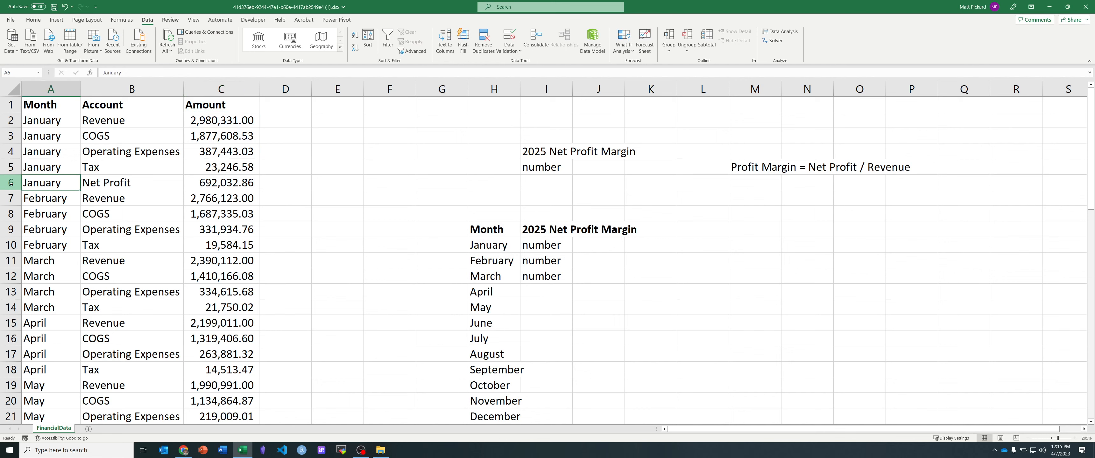
key(Down)
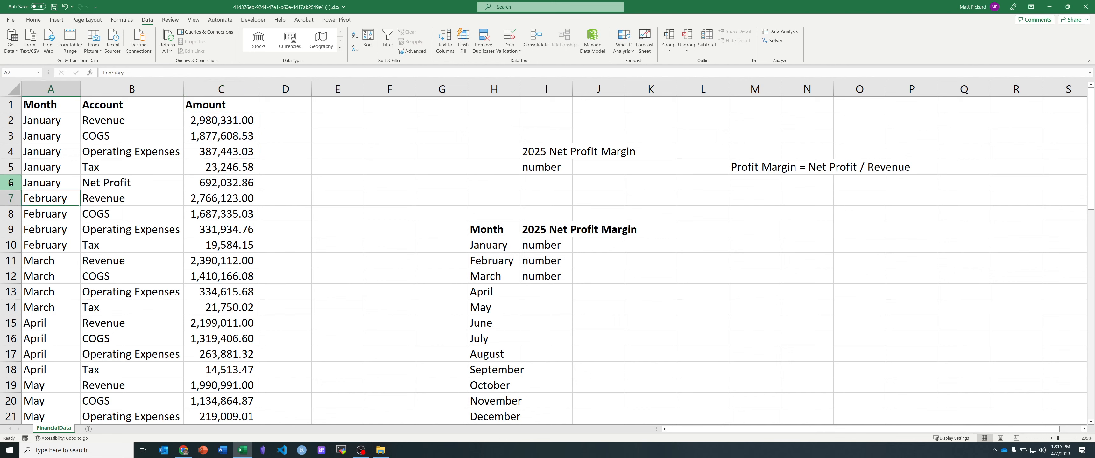
drag(10, 198, 71, 206)
key(ctrl+shift+plus)
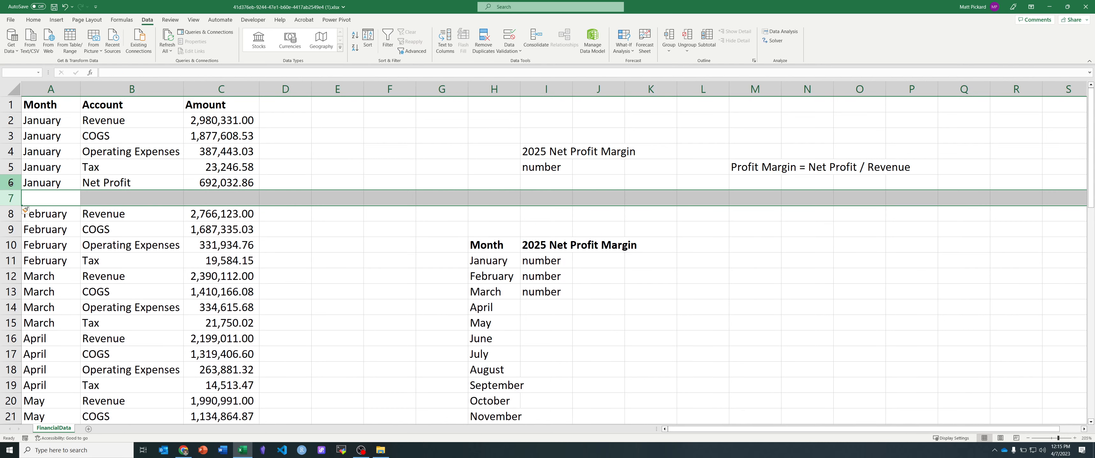
key(Right)
key(Left)
text(January)
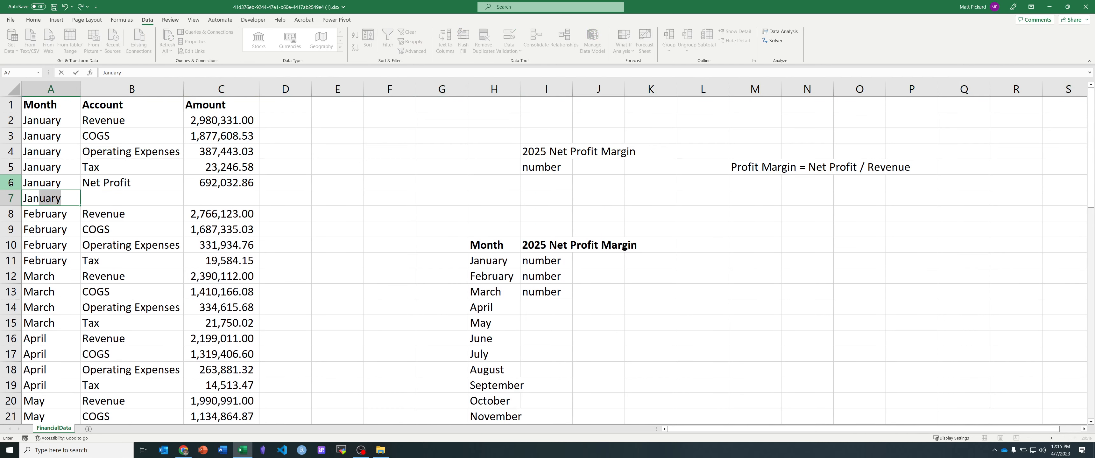
key(Return)
Copy the Net Profit label from B6 into B7 and extend it to Net Profit Margin.
key(Right)
key(Up)
key(Up)
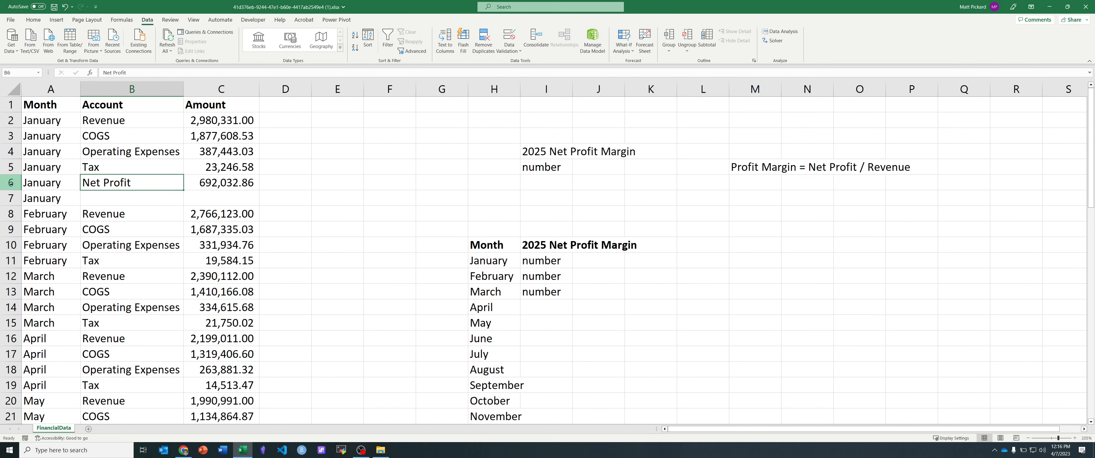
key(ctrl+c)
key(Down)
key(ctrl+v)
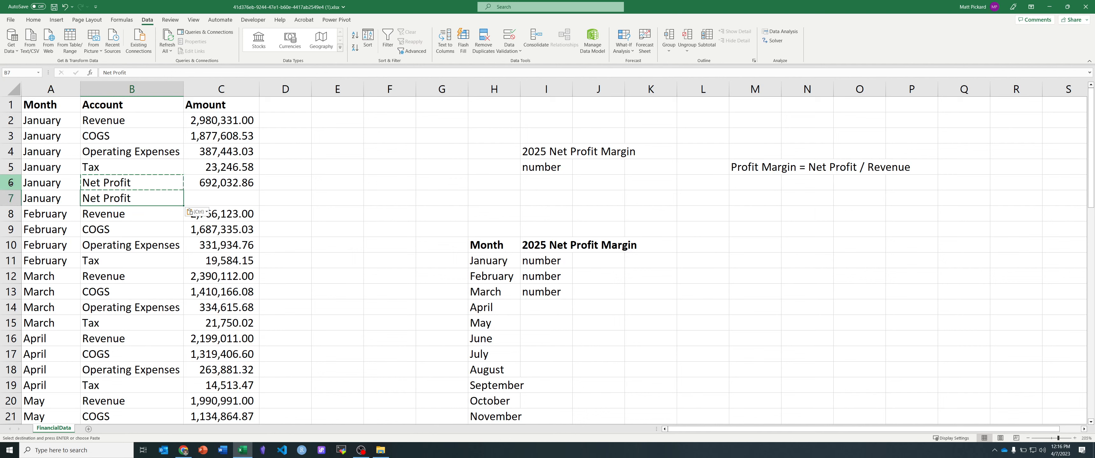
key(F2)
text(Margin)
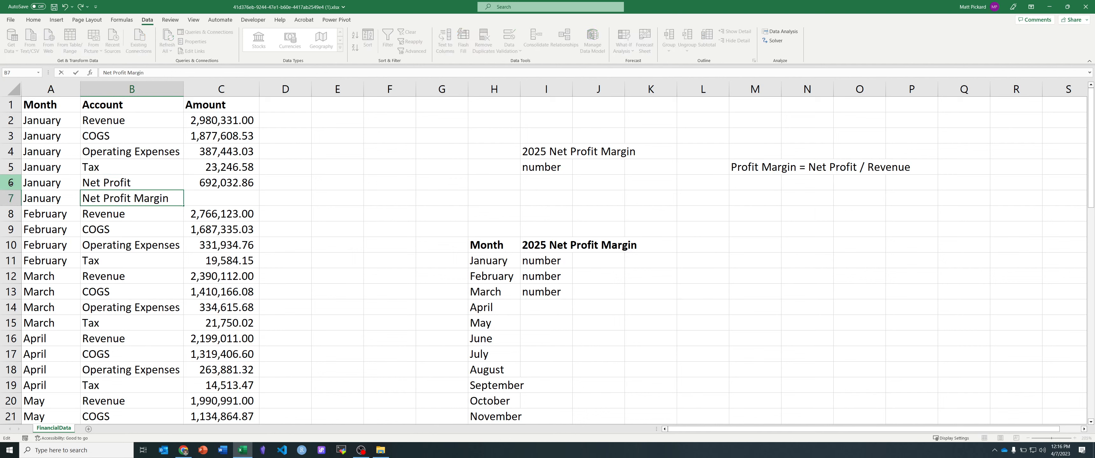
key(Return)
Calculate January's net profit margin in C7 with =C6/C2.
key(Up)
key(Right)
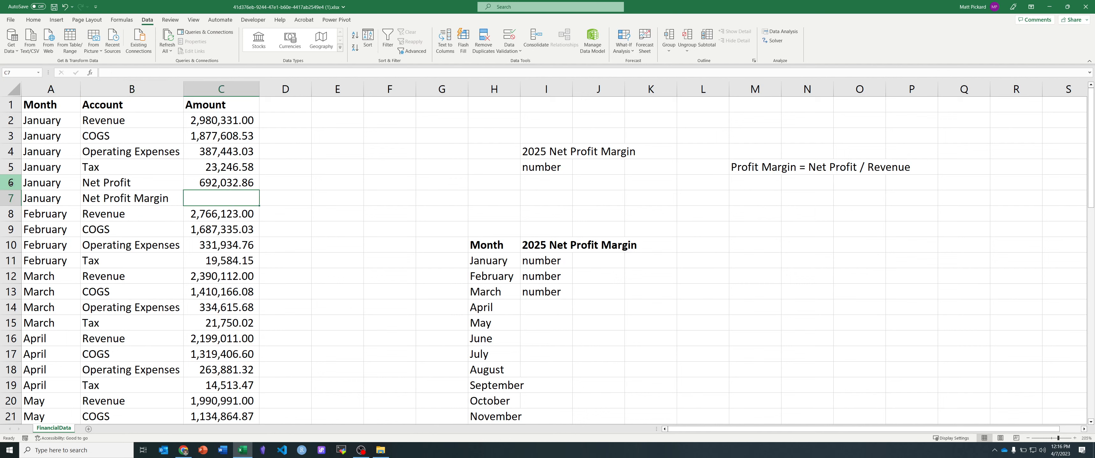
text(=)
key(Up)
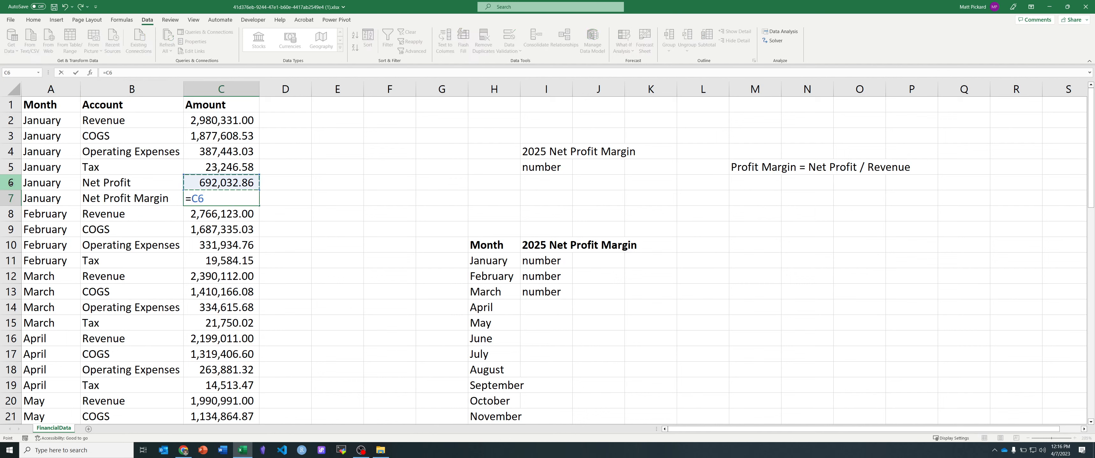
text(/)
key(Up)
key(Up)
key(Up)
key(Up)
key(Up)
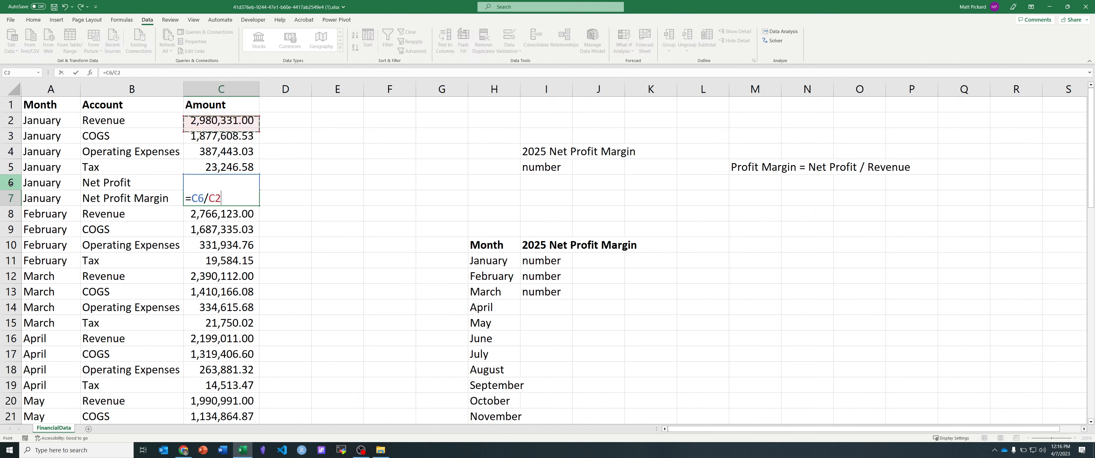
key(Return)
key(Up)
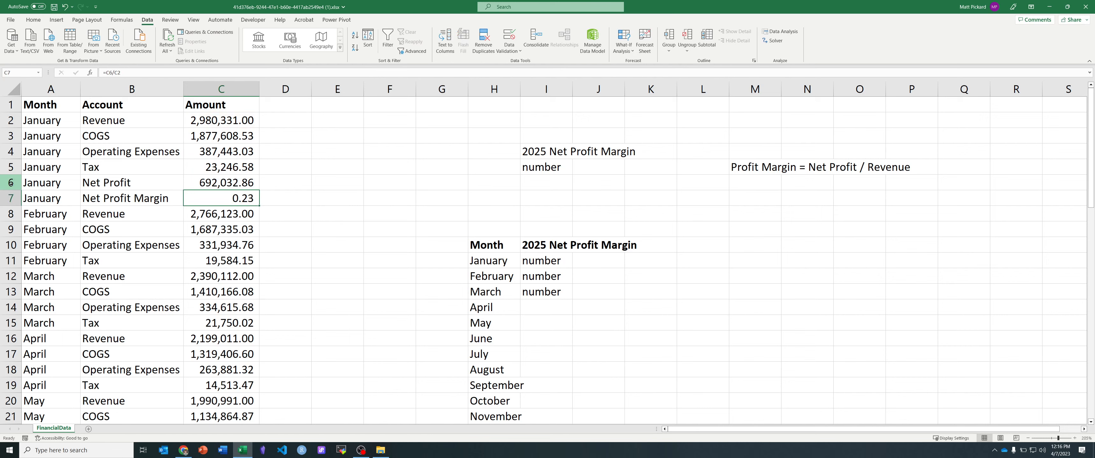
click(44, 20)
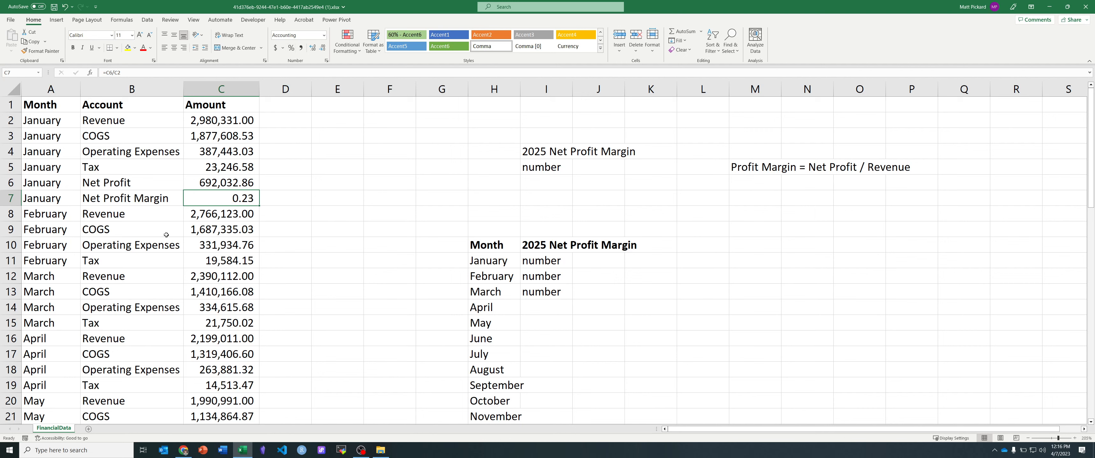
Delete rows 6 and 7 holding January's Net Profit and Net Profit Margin.
click(13, 182)
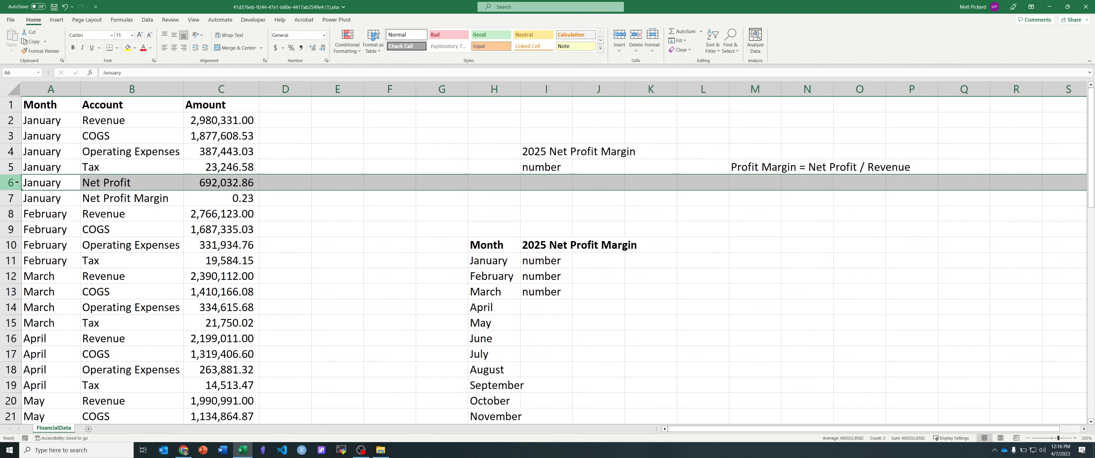
drag(13, 182, 12, 198)
key(ctrl+minus)
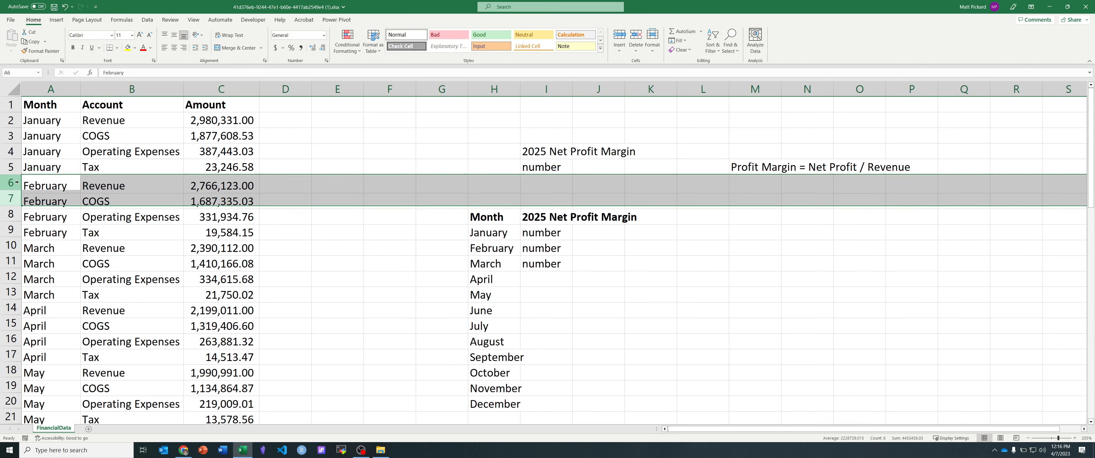
key(Right)
key(Right)
key(Right)
key(Right)
key(Right)
key(Right)
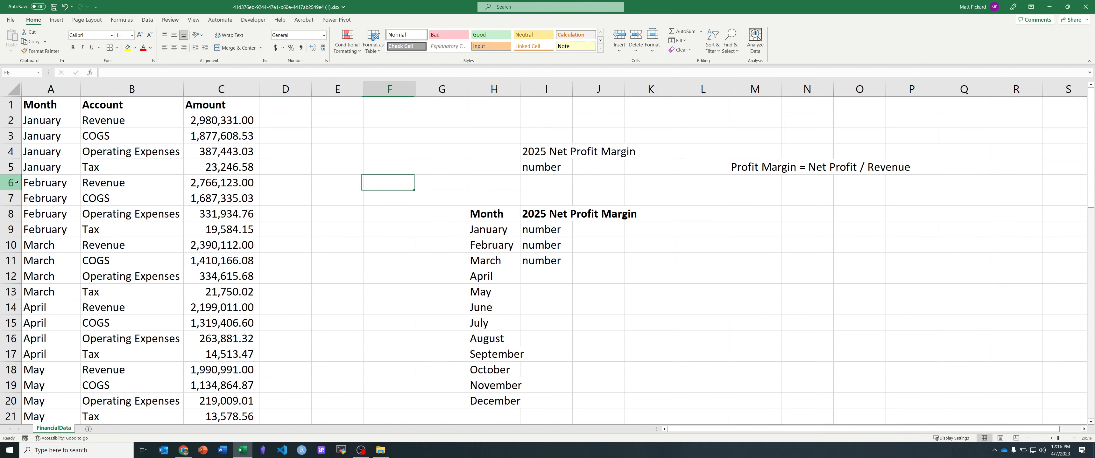
Clear the contents of columns H through P, which hold the planned margin layout and the profit margin formula note.
key(Right)
key(shift+space)
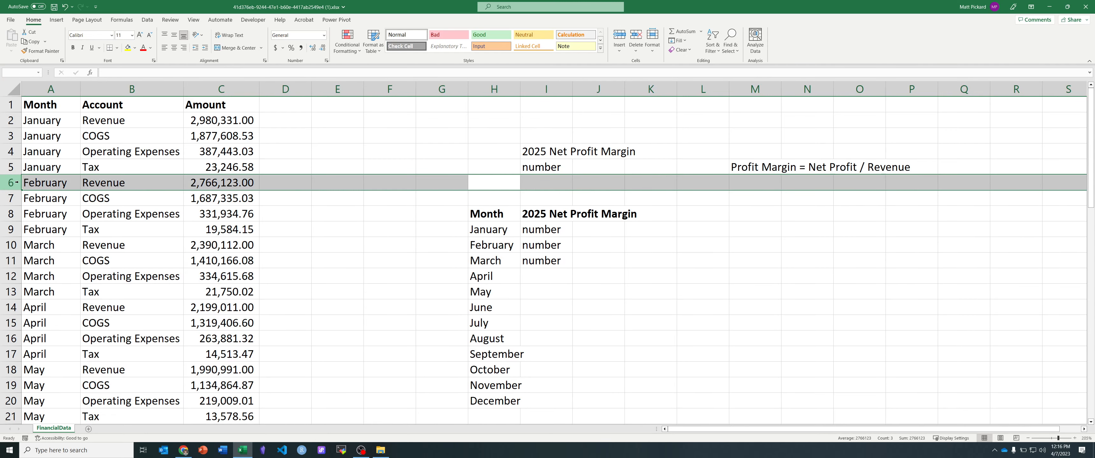
key(Right)
key(Left)
key(ctrl+space)
key(shift+Right)
key(shift+Right)
key(shift+Right)
key(shift+Right)
key(shift+Right)
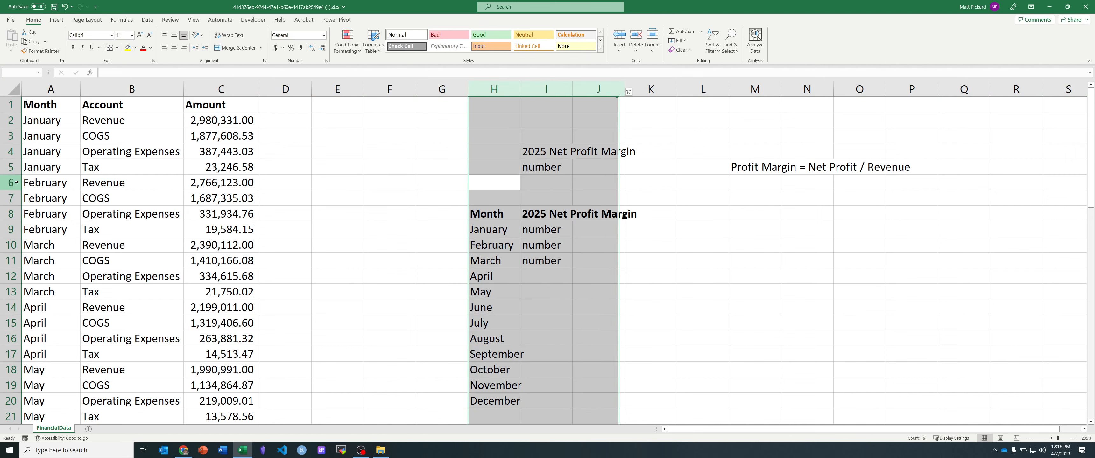
key(shift+Right)
key(shift+Right)
key(shift+Right)
key(Delete)
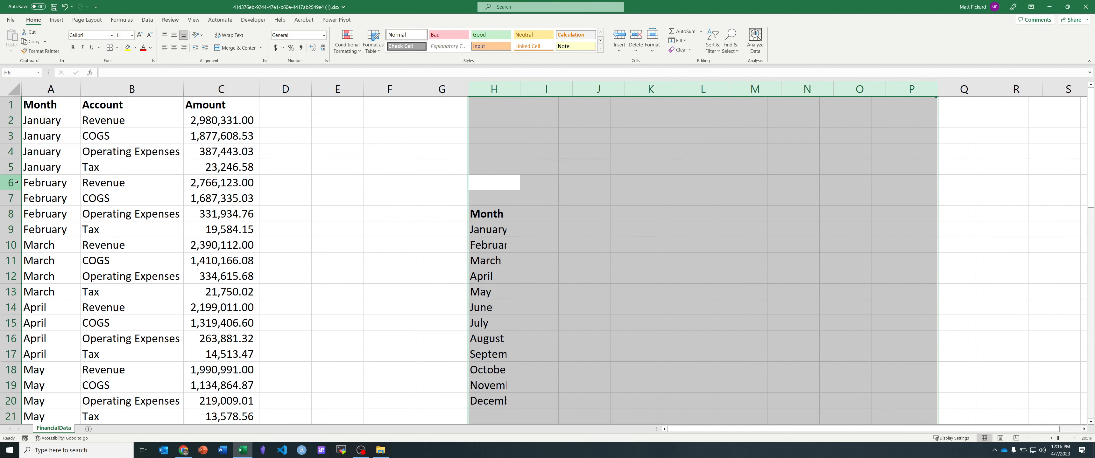
key(Left)
key(Left)
key(Left)
key(Left)
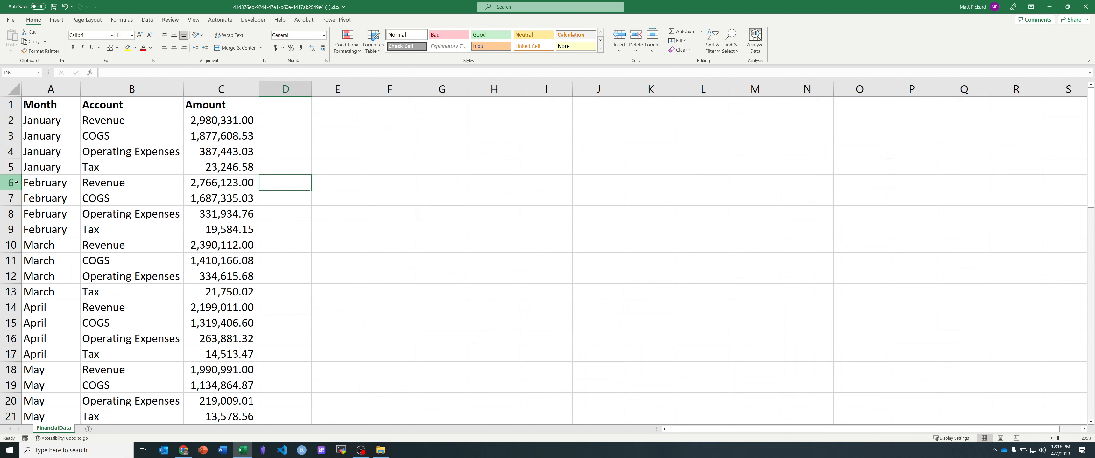
Load the Month, Account and Amount data into Power Query Editor as a table with headers.
click(149, 162)
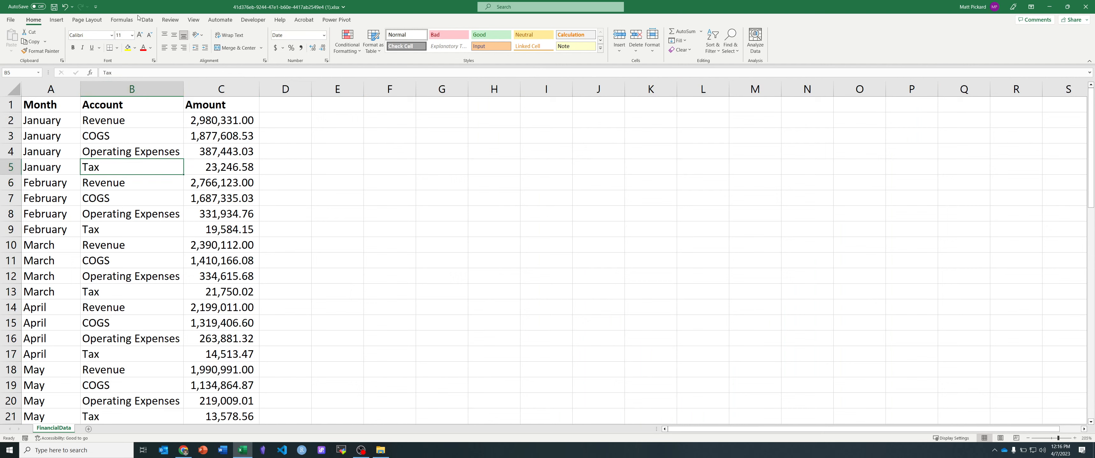
click(147, 20)
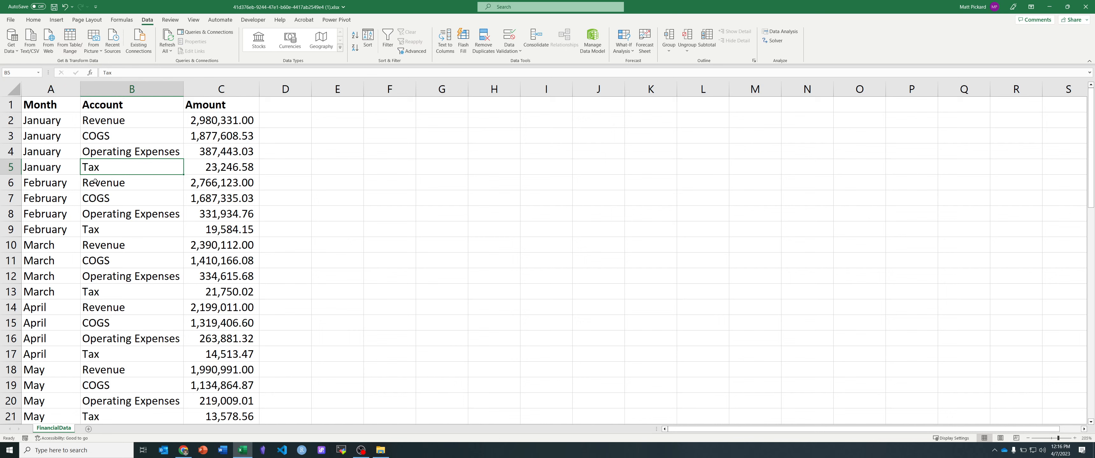
click(70, 41)
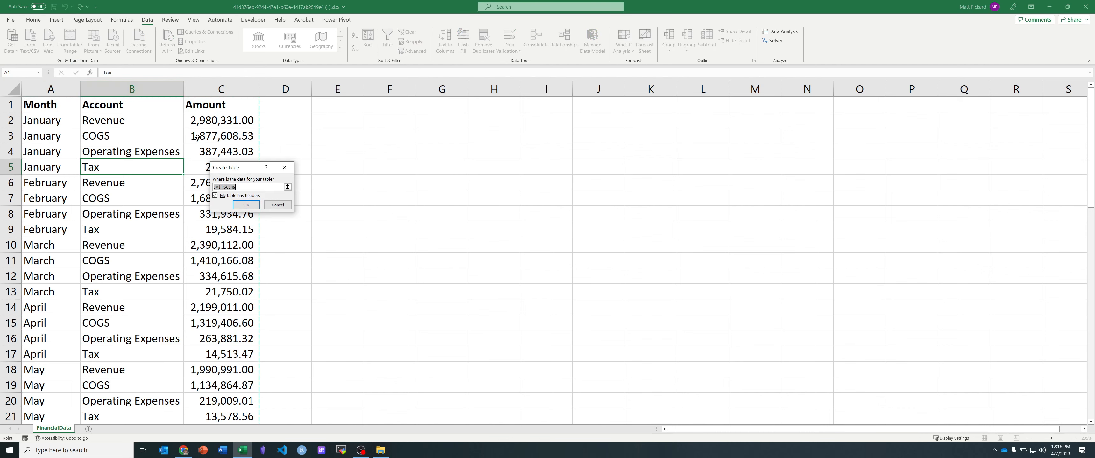
click(238, 204)
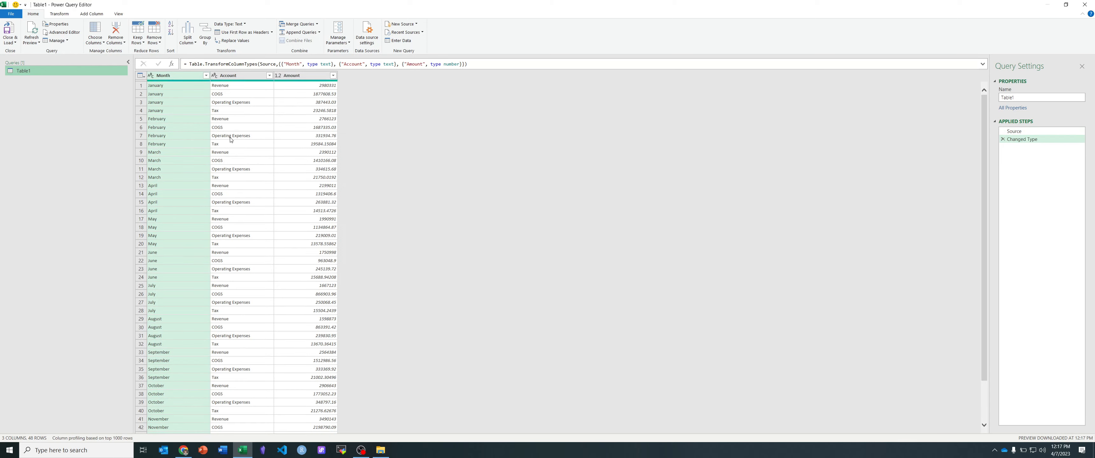
Pivot the Account column, using Amount as the values column.
click(232, 77)
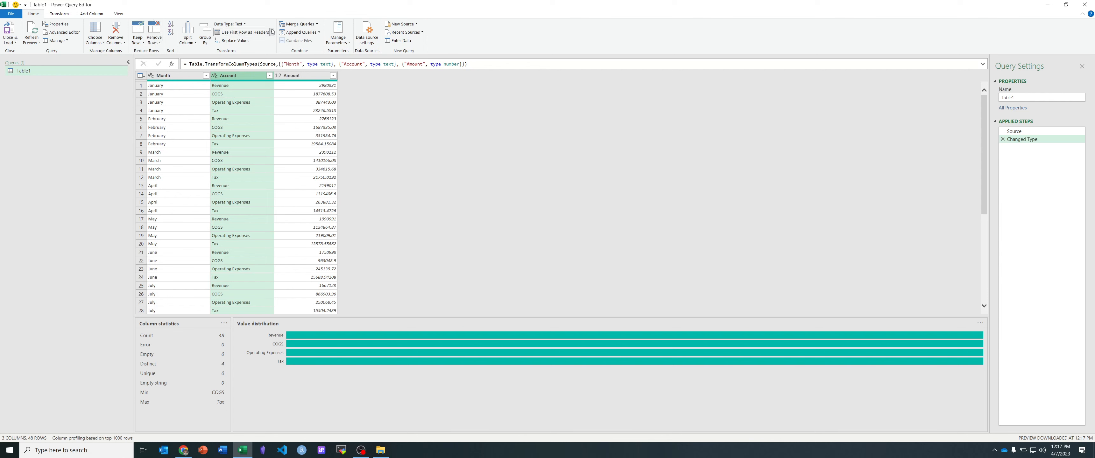
click(60, 14)
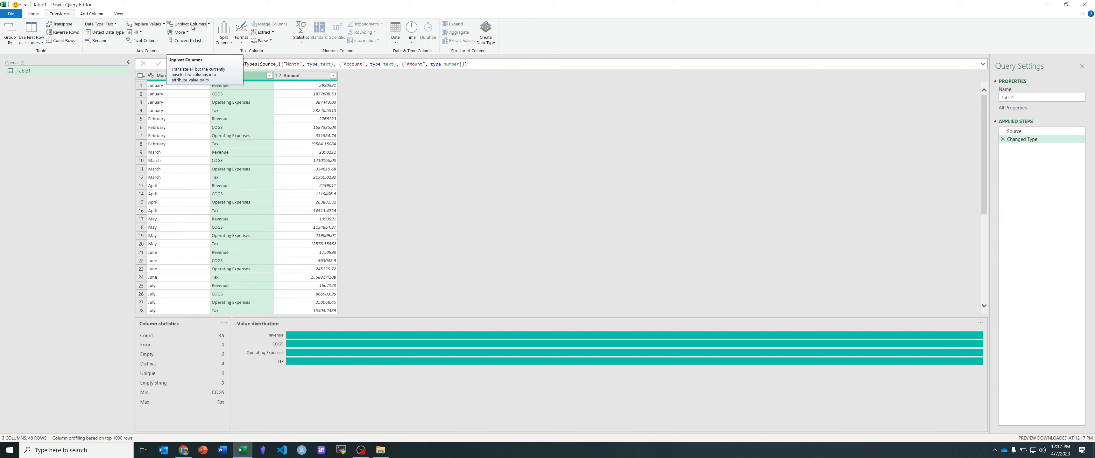
click(145, 41)
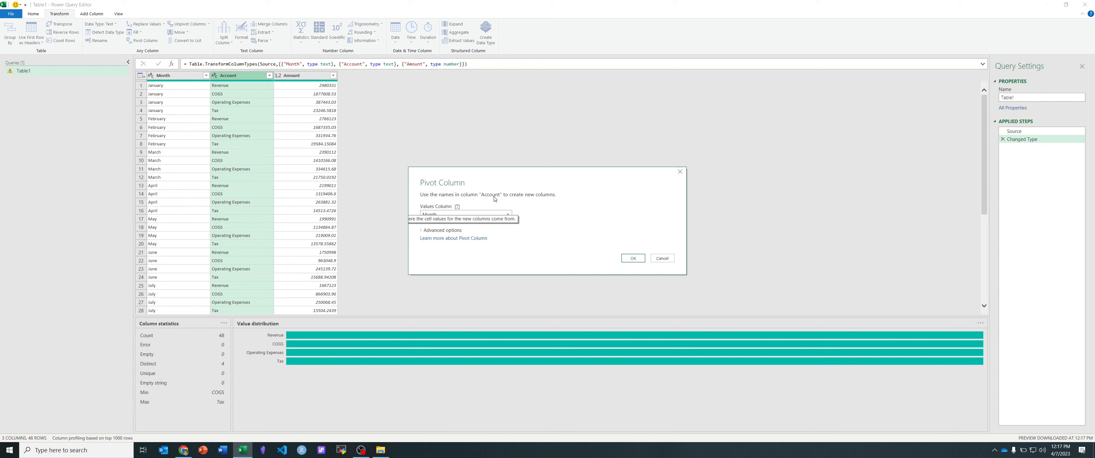
click(508, 215)
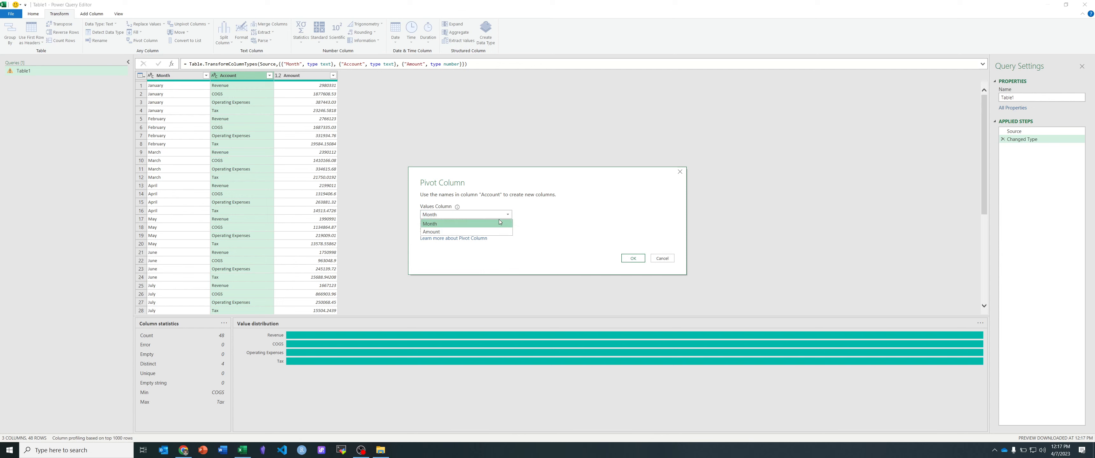
click(487, 232)
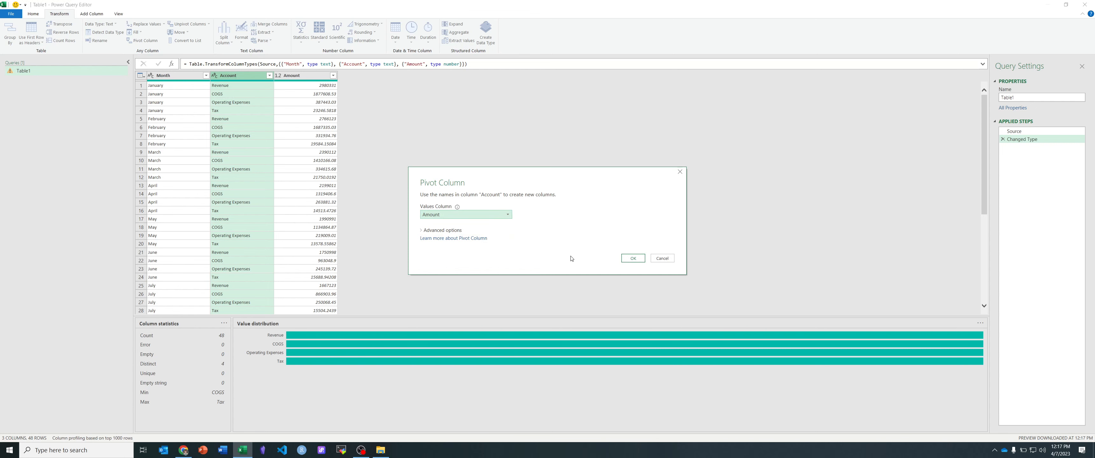
click(633, 258)
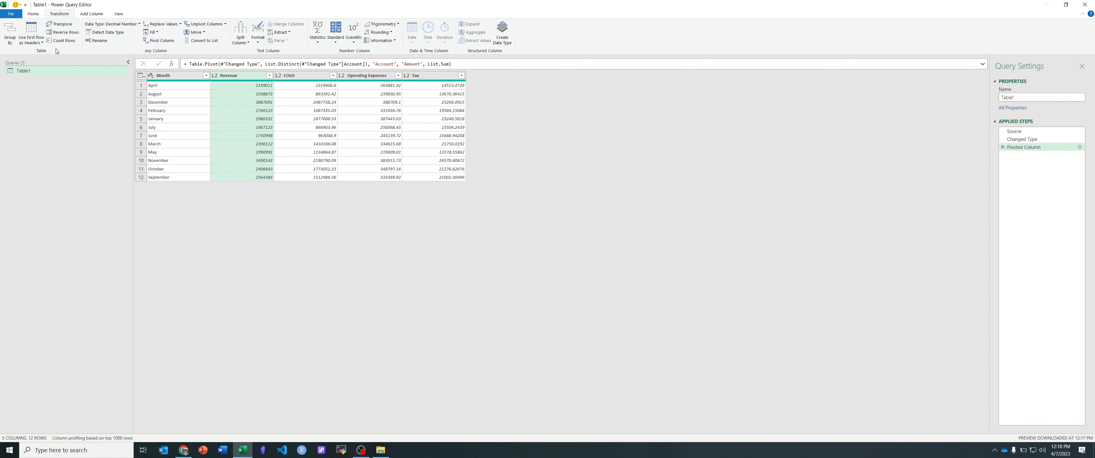
Add a custom column named Net Profit with the formula [Revenue] - [COGS] - [Operating Expenses] - [Tax].
click(33, 14)
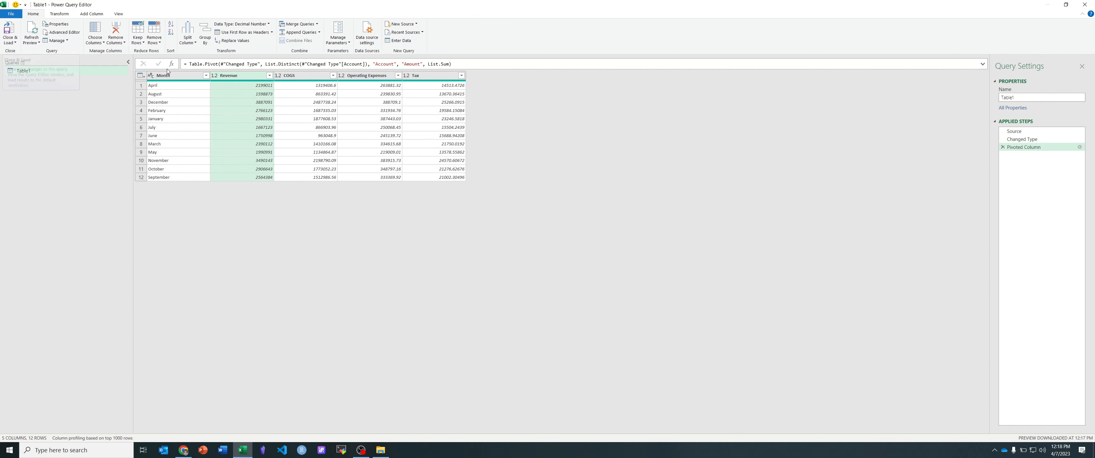
click(256, 96)
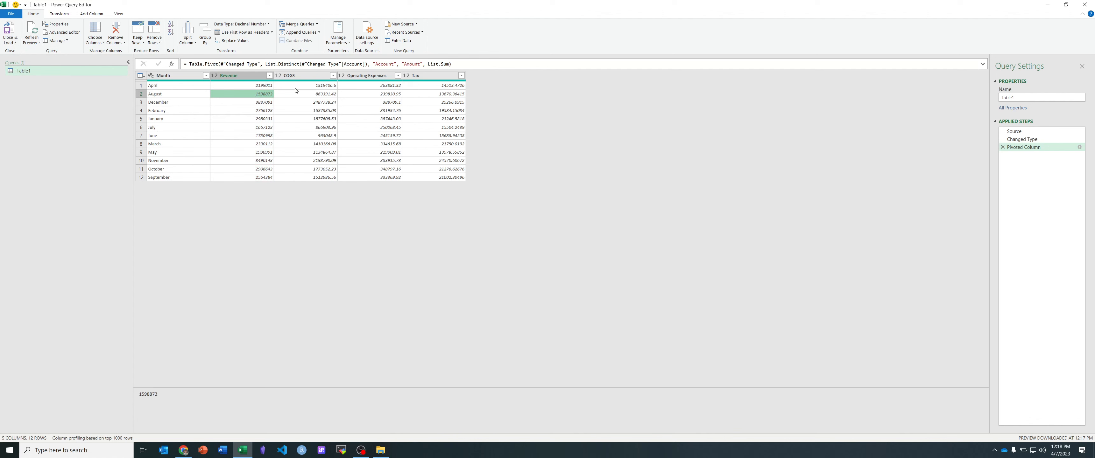
click(91, 14)
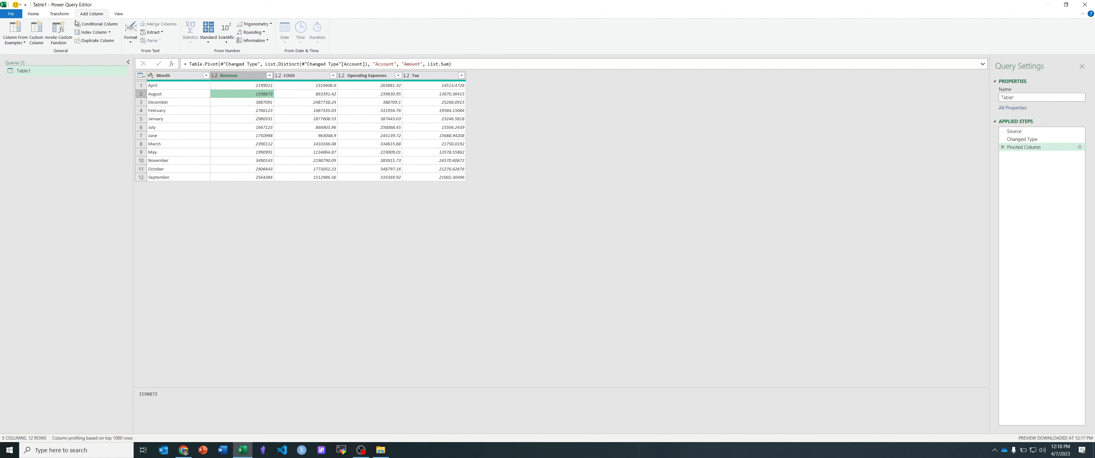
click(38, 41)
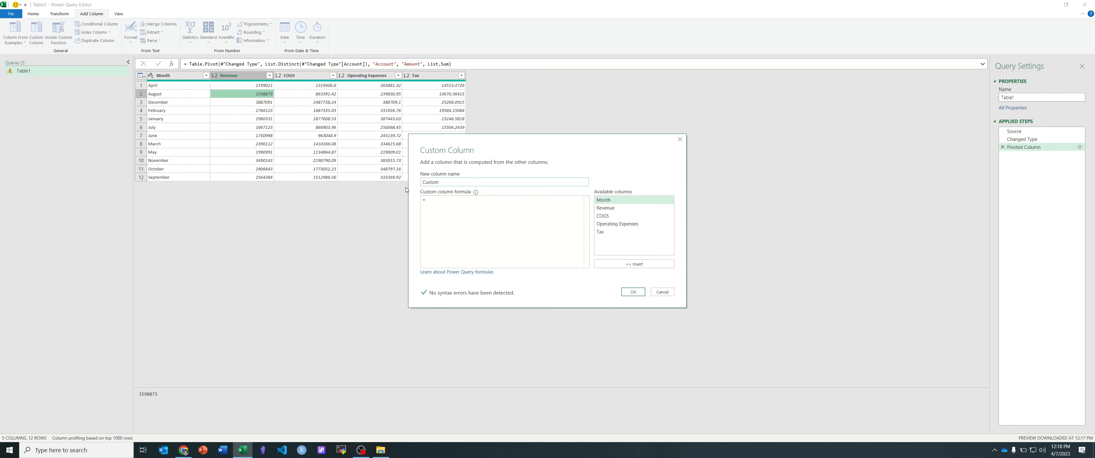
text(Net Profit)
double_click(606, 208)
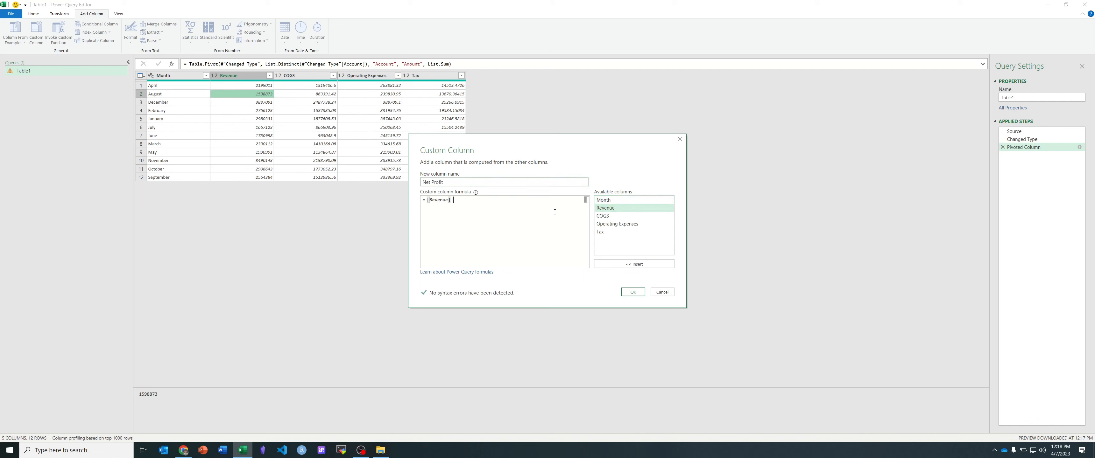
text(- [)
key(Tab)
text(- [)
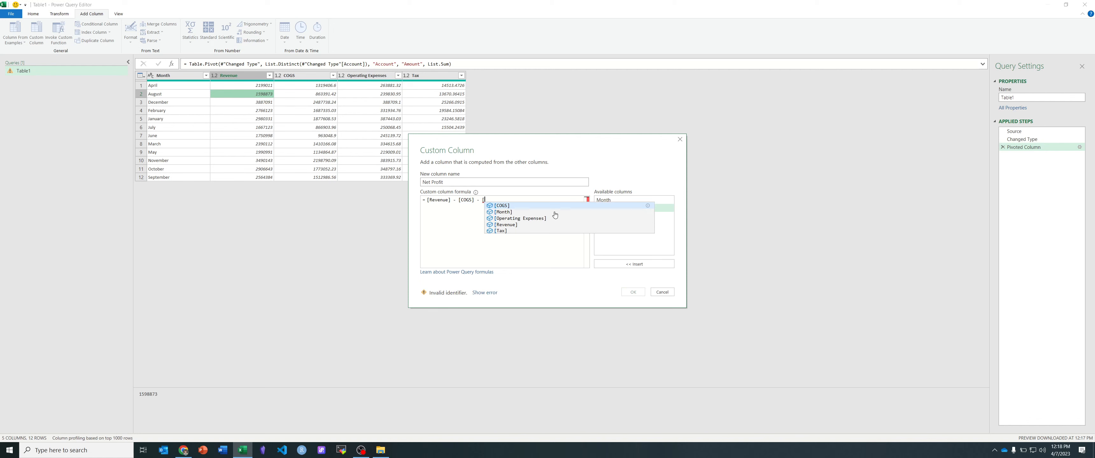
key(Down)
key(Down)
key(Tab)
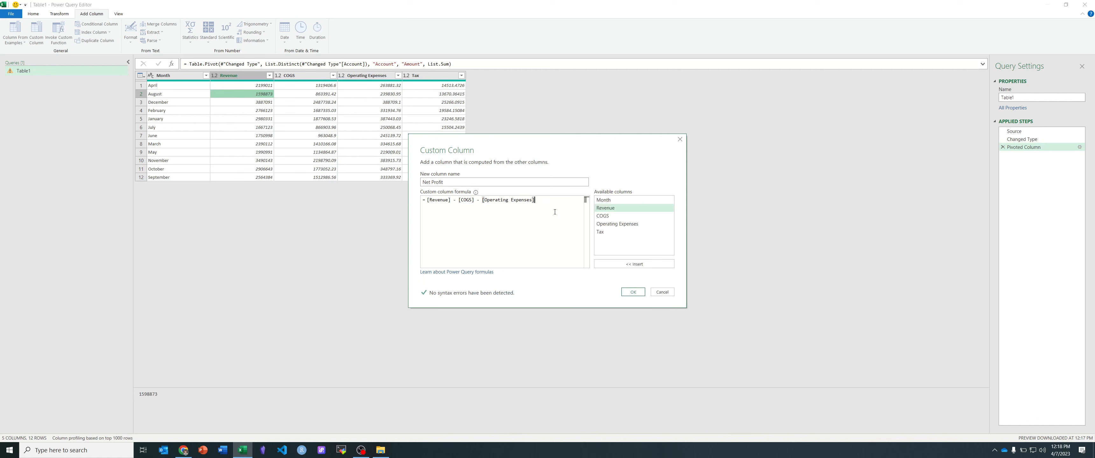
text(-  [)
key(Down)
key(Down)
key(Tab)
click(632, 291)
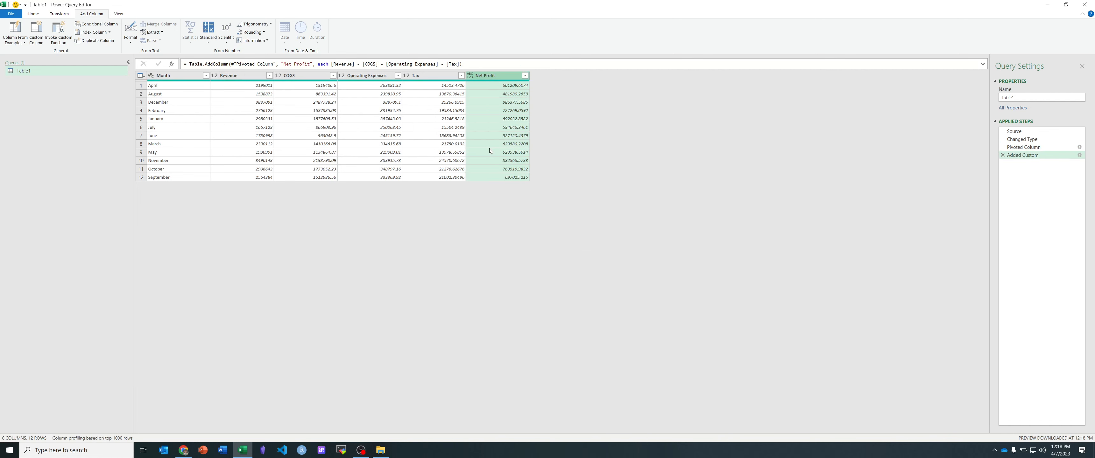
Add a custom column named Net Profit Margin with the formula [Net Profit] / [Revenue].
click(37, 32)
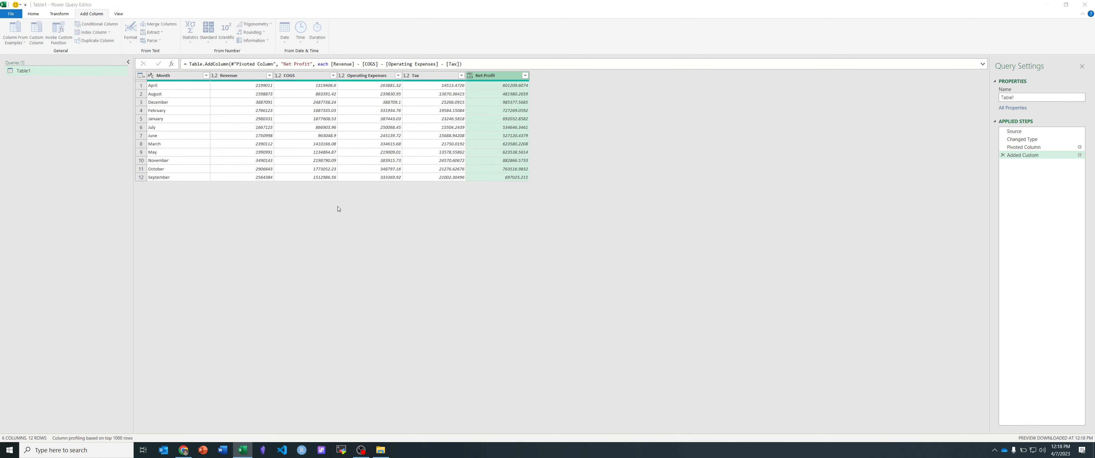
text(Net)
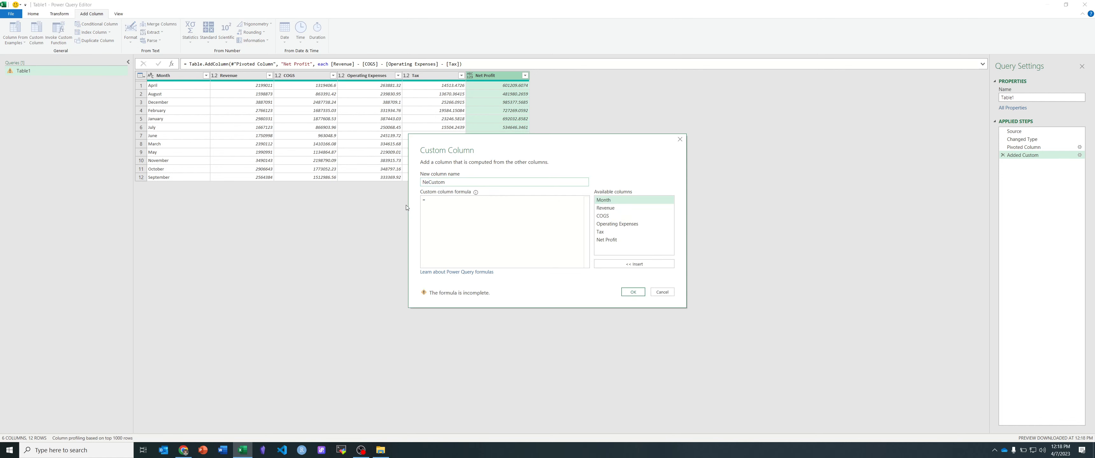
key(shift+End)
key(Delete)
text(Profit Margin)
click(453, 204)
text([Ne)
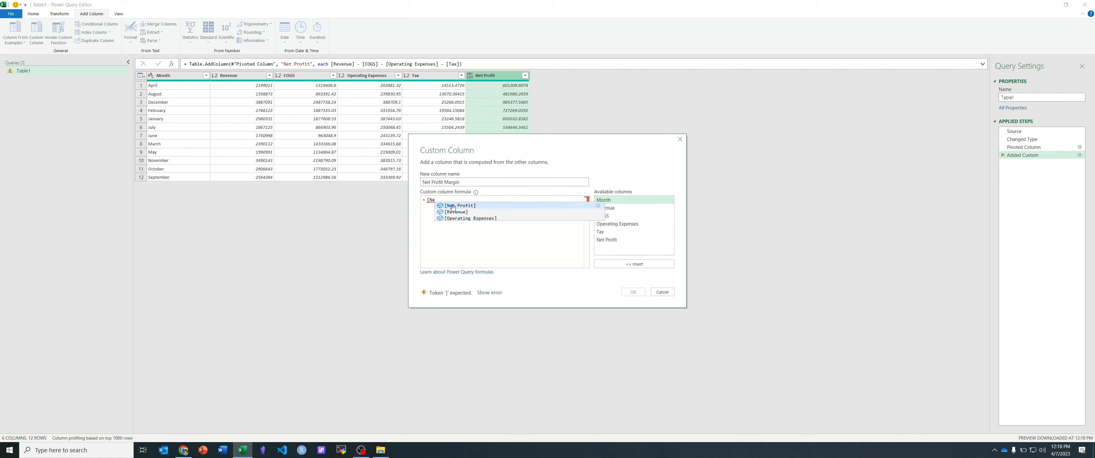
click(453, 206)
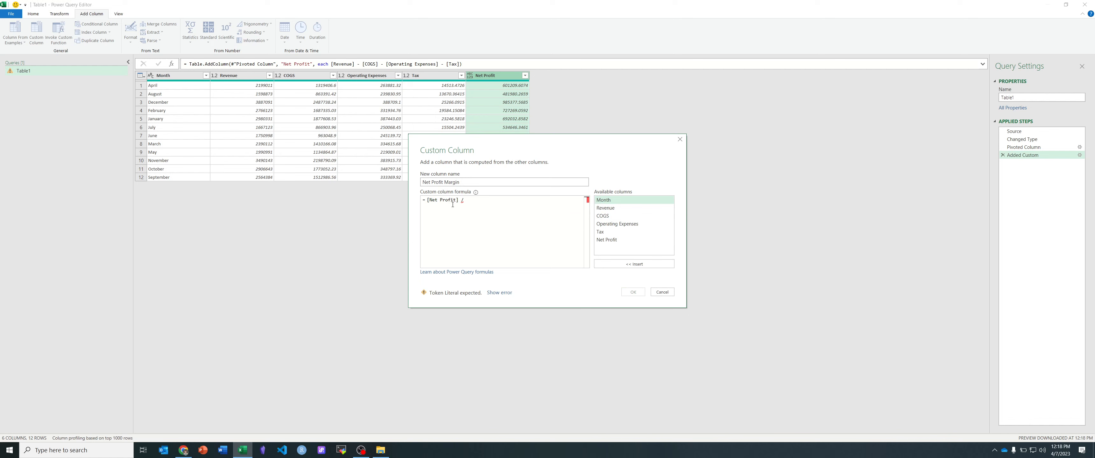
text([)
text(Revenue])
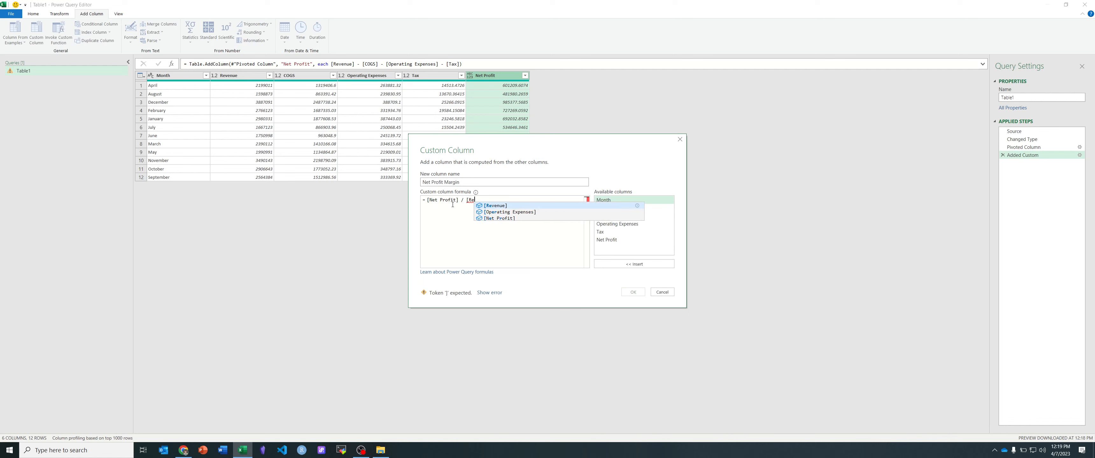
key(Tab)
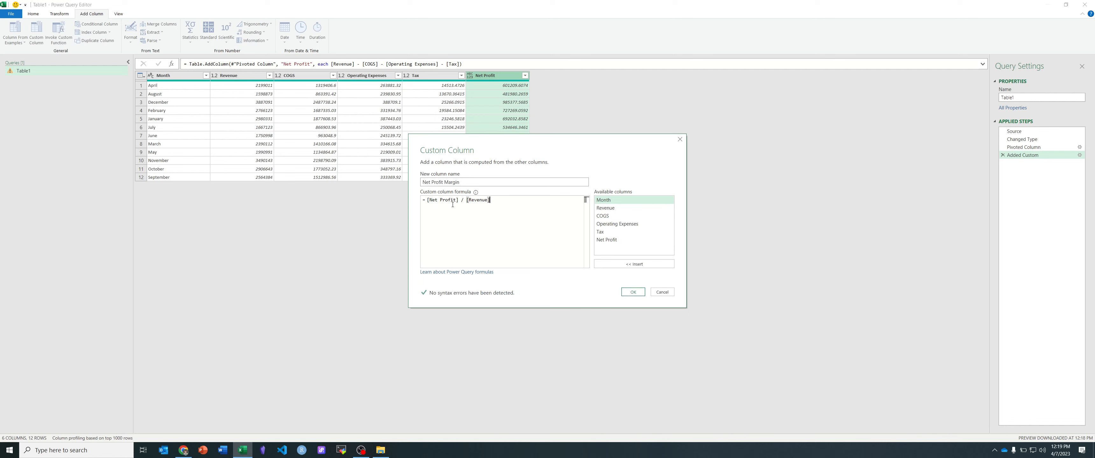
click(633, 292)
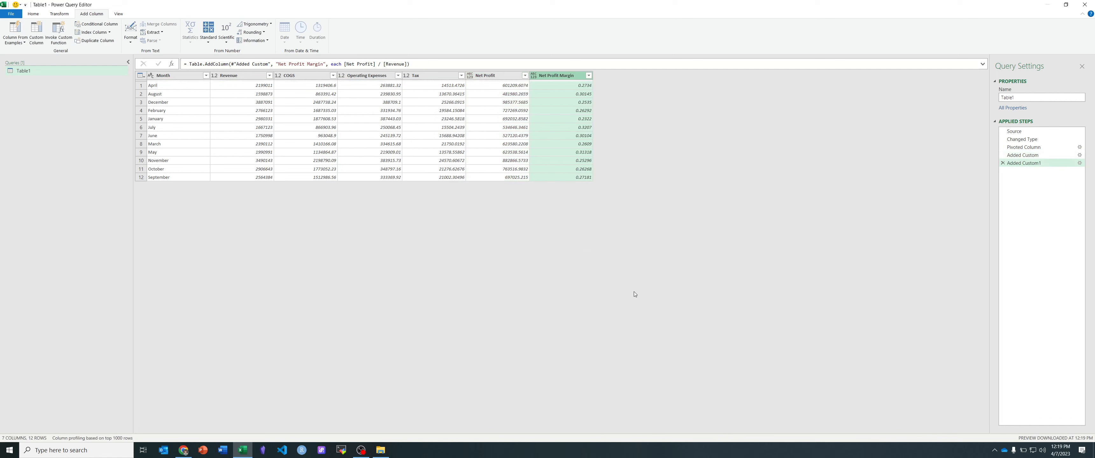
Change the Net Profit Margin column's data type to percentage and load the query into a new Excel worksheet.
click(533, 76)
click(547, 109)
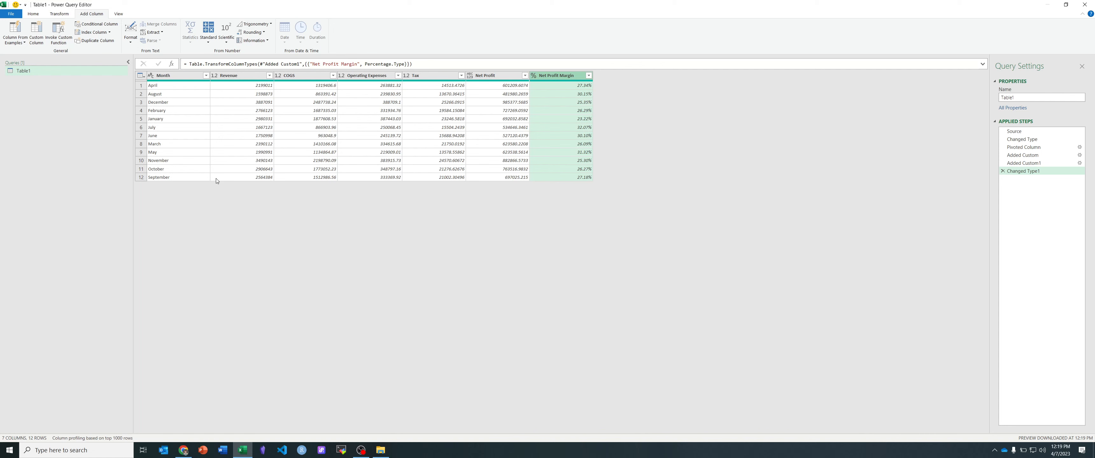
click(33, 14)
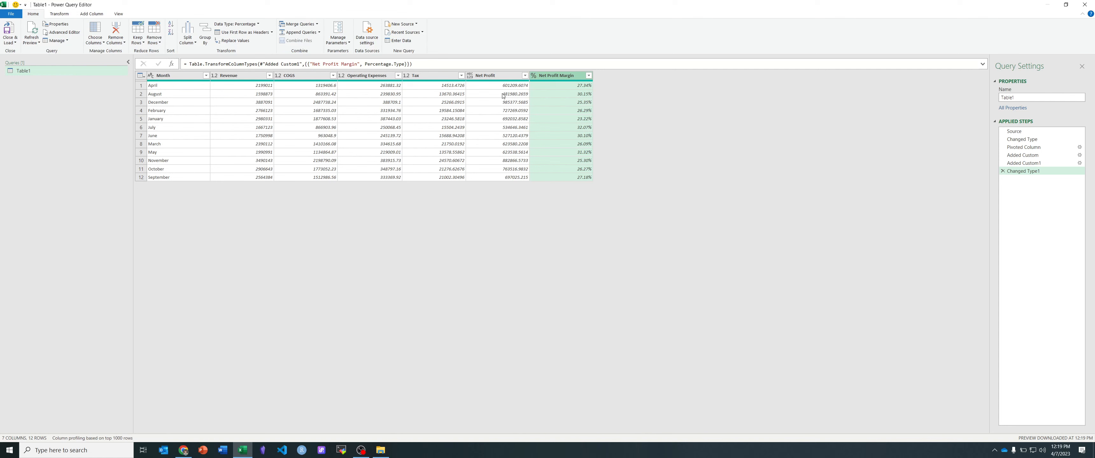
click(499, 81)
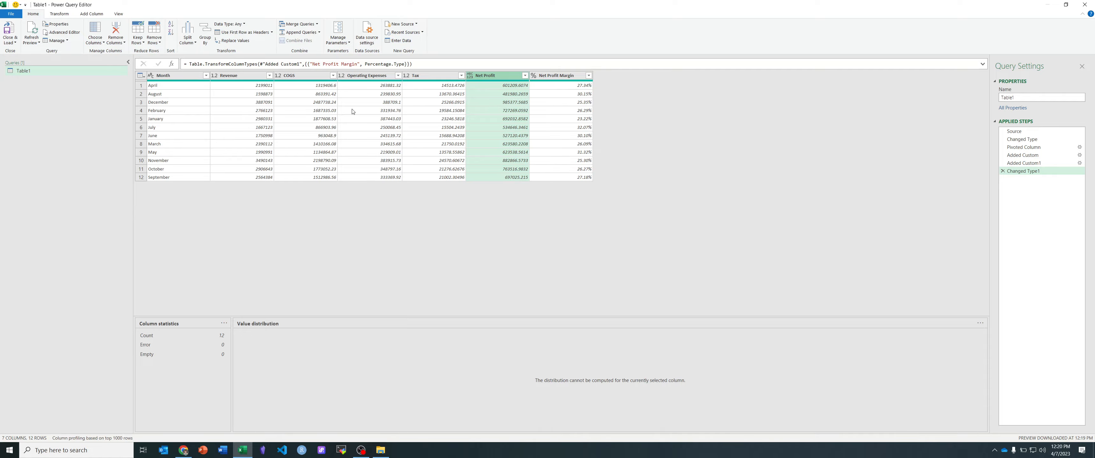
click(9, 30)
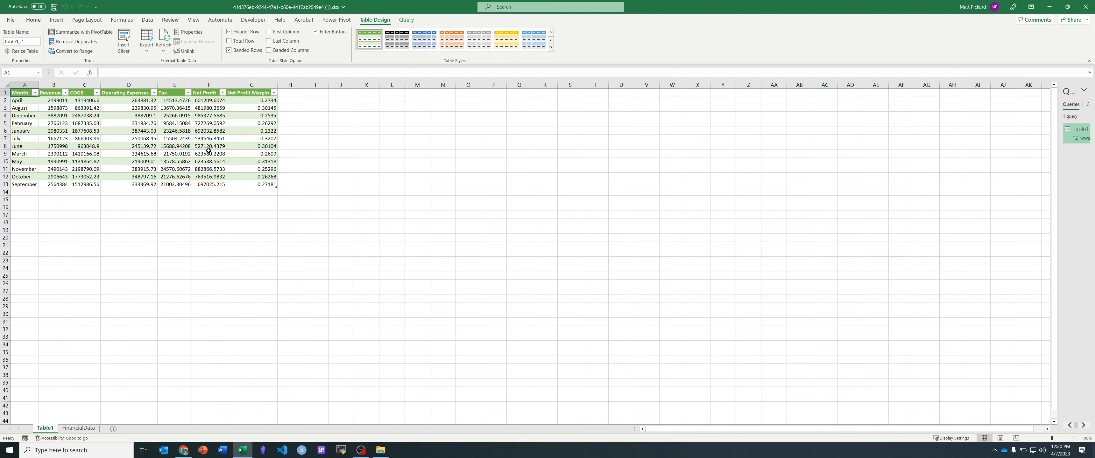
ctrl+scroll(208, 149, up, 3)
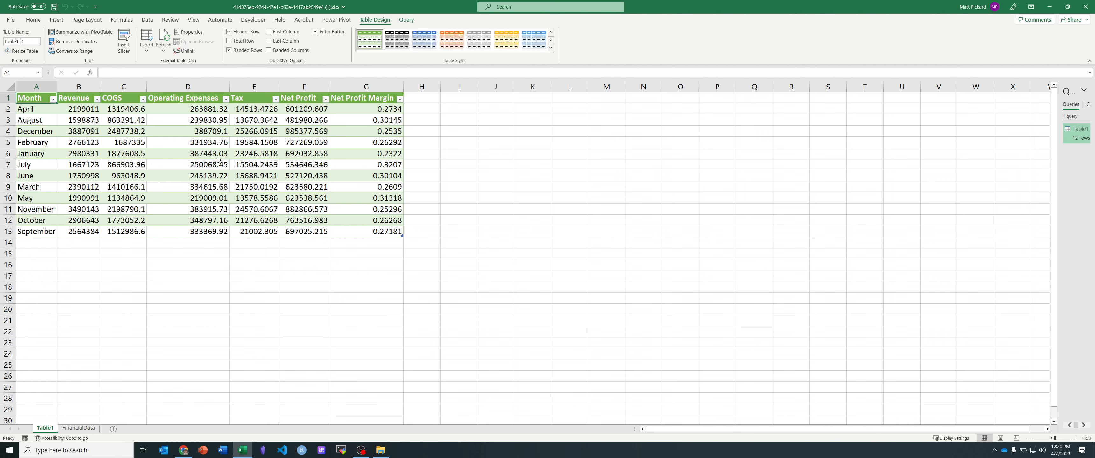
click(367, 244)
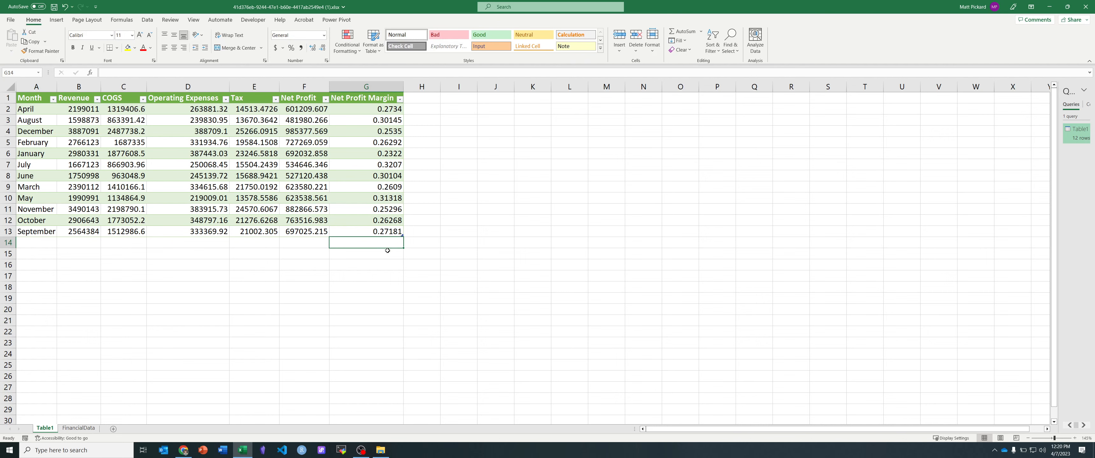
Add an AVERAGE formula directly below the Net Profit Margin column covering all twelve months.
text(=)
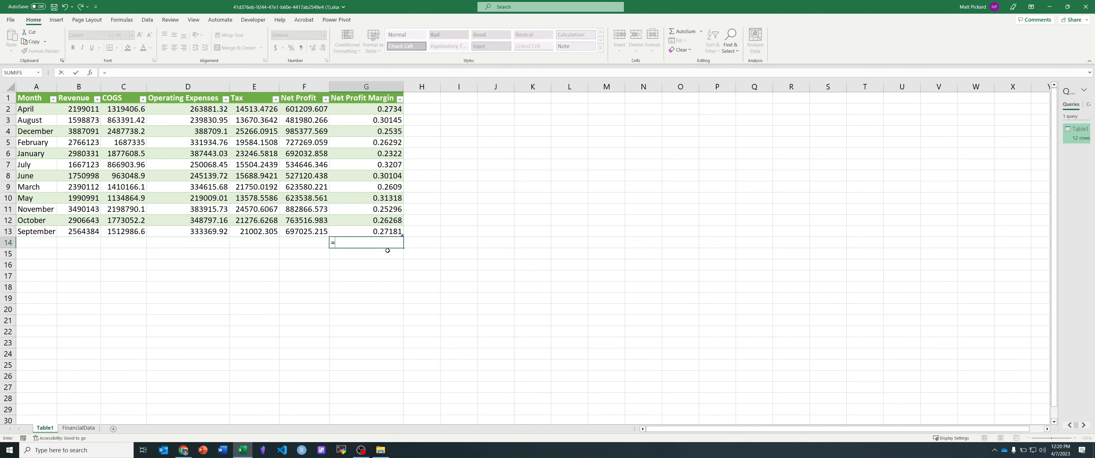
text(AVER)
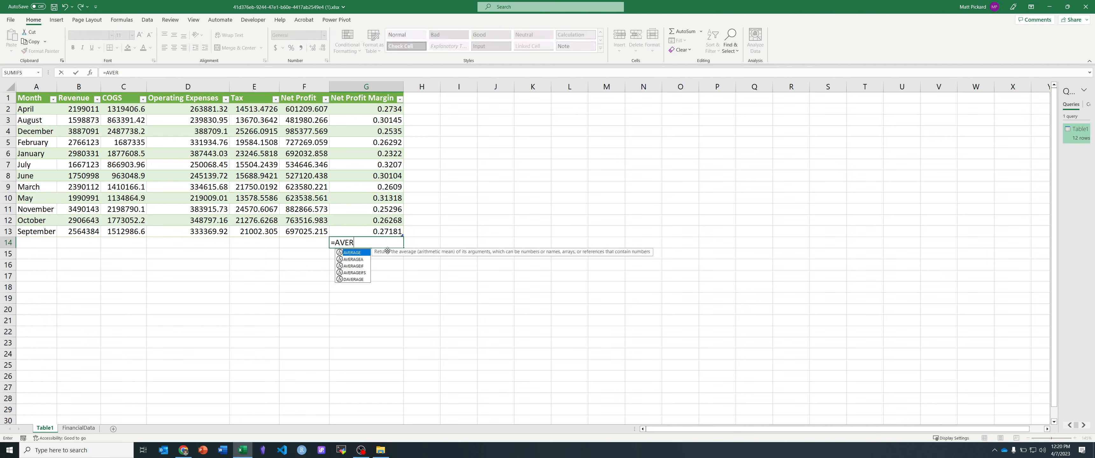
key(Tab)
key(Up)
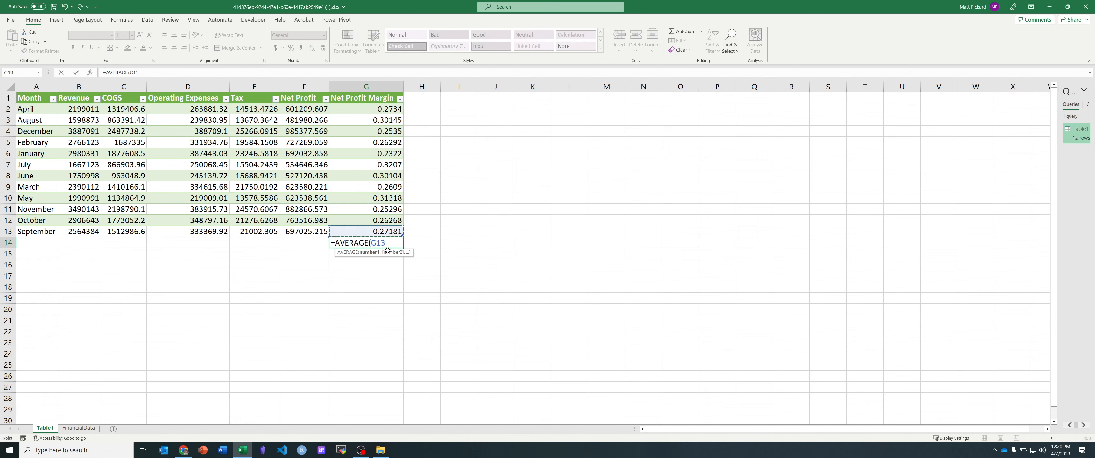
key(shift+Up)
key(shift+Up)
key(shift+Up)
key(shift+Up)
key(shift+Up)
key(shift+Up)
key(shift+Up)
key(shift+Up)
key(shift+Up)
key(shift+Up)
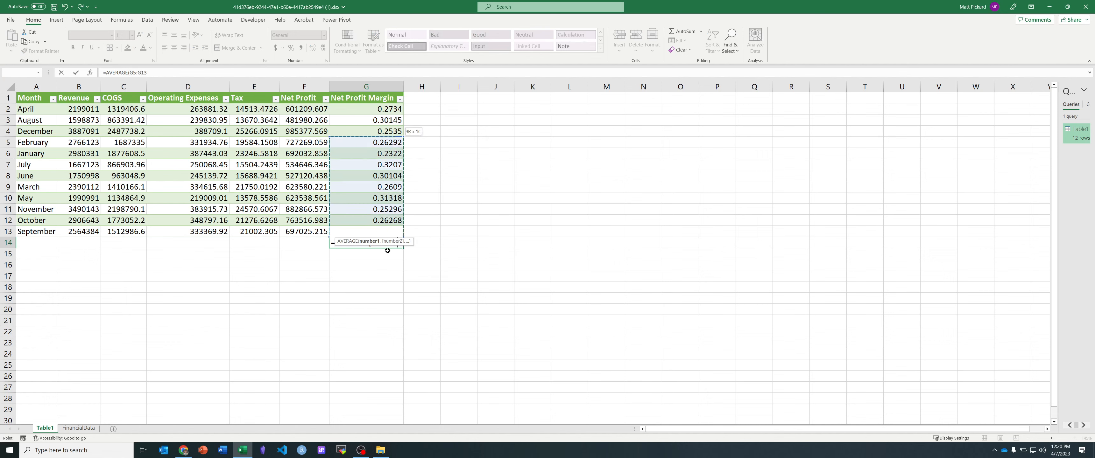
key(shift+Up)
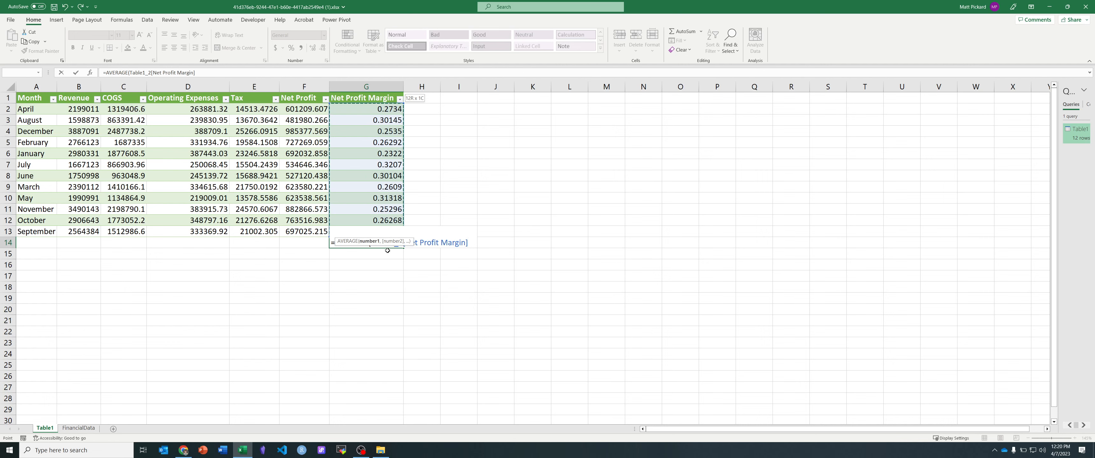
key(Return)
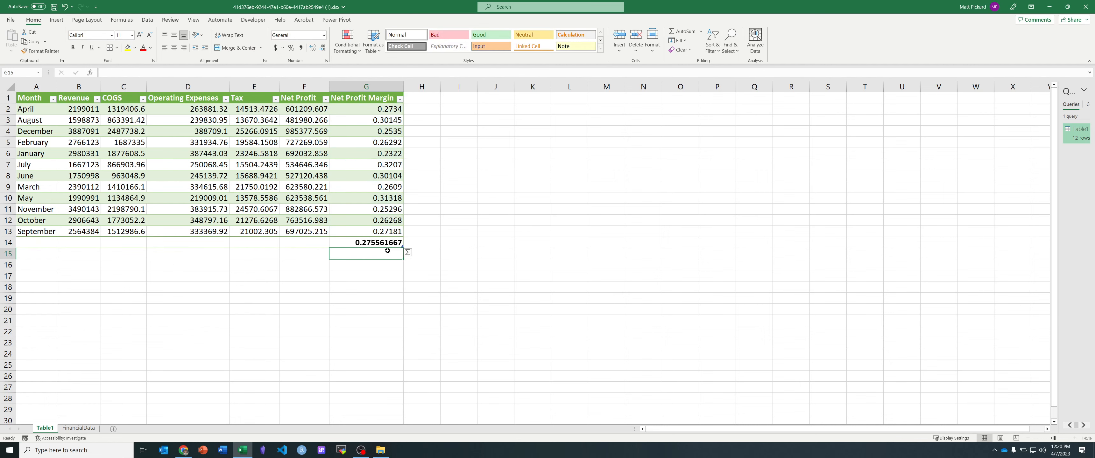
Add automatic sum totals below the Net Profit and Revenue columns in row 14.
key(Up)
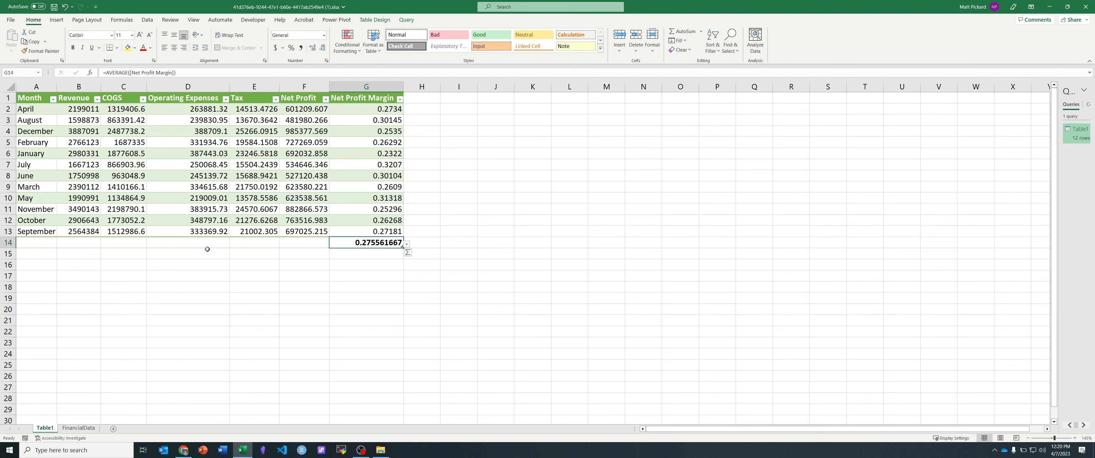
click(86, 245)
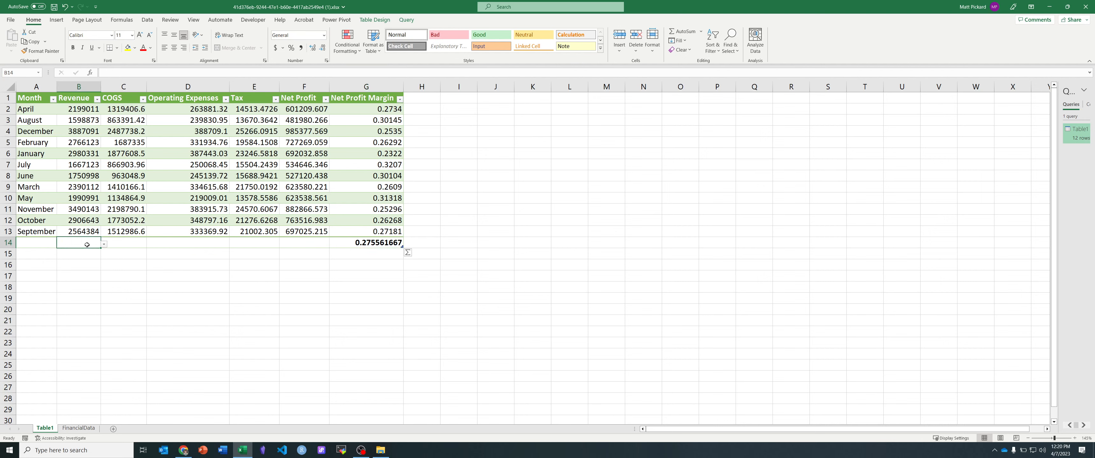
click(300, 242)
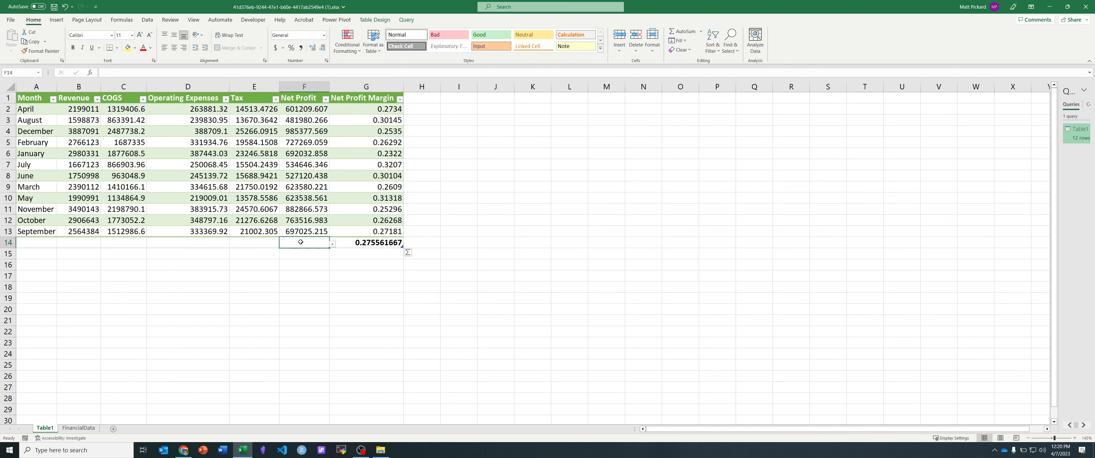
key(alt+equal)
key(ctrl+Return)
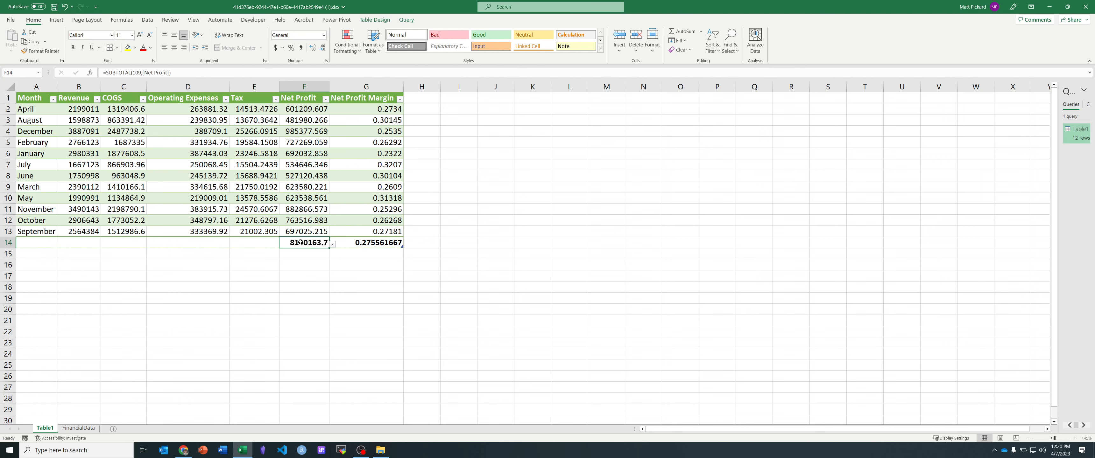
key(Left)
key(Left)
key(Left)
key(Left)
key(Left)
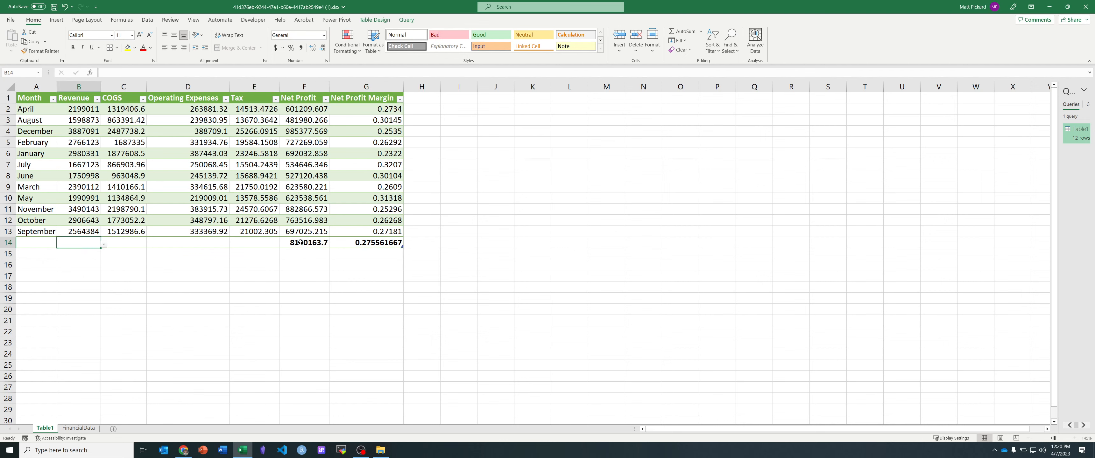
key(Right)
key(alt+equal)
key(ctrl+Return)
Enter a formula in B16 that divides the Net Profit total by the Revenue total.
key(Down)
key(Down)
text(=)
key(Up)
key(Up)
key(Right)
key(Right)
key(Right)
key(Right)
key(Right)
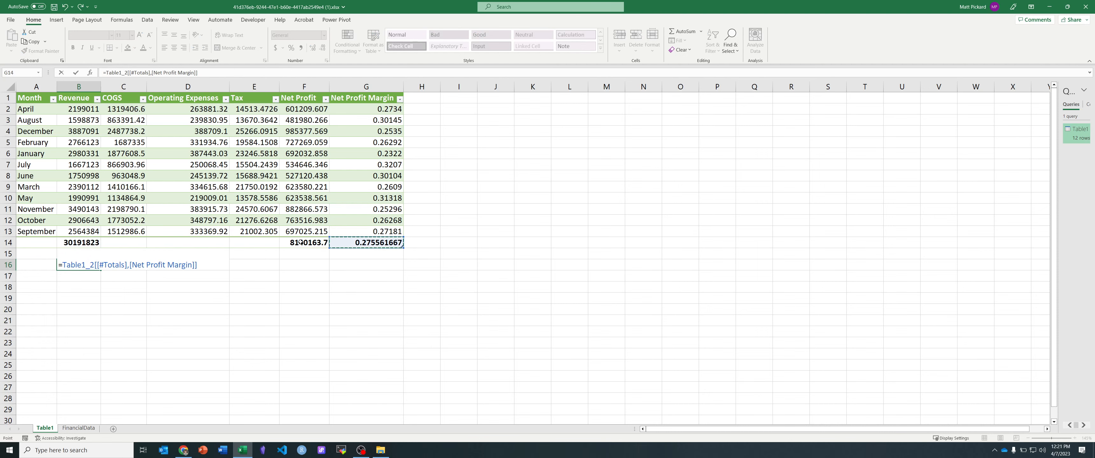
key(Left)
text(/)
key(super)
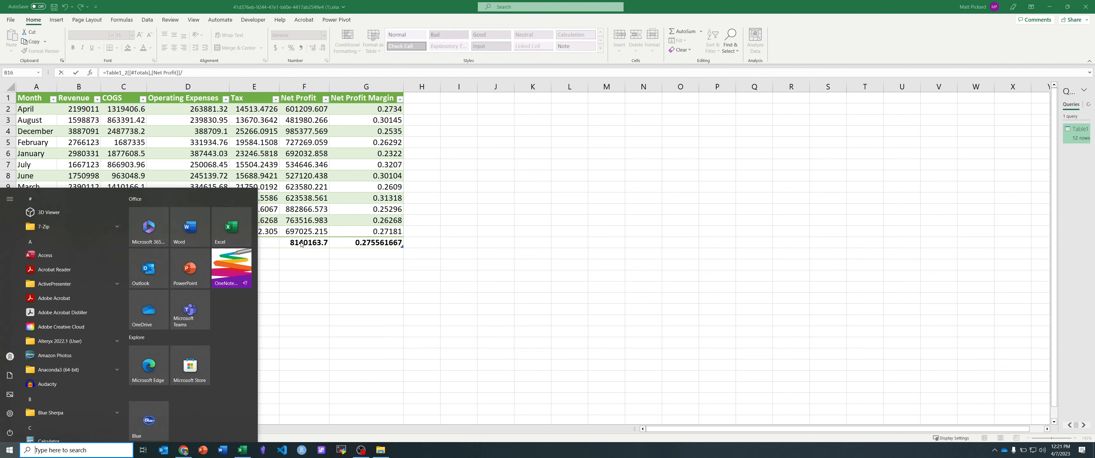
key(Escape)
key(Up)
key(Up)
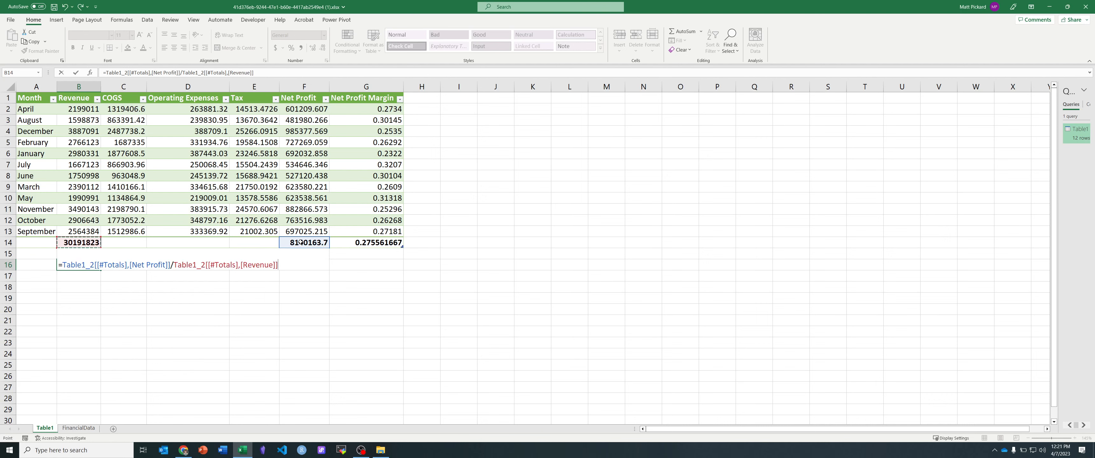
key(Return)
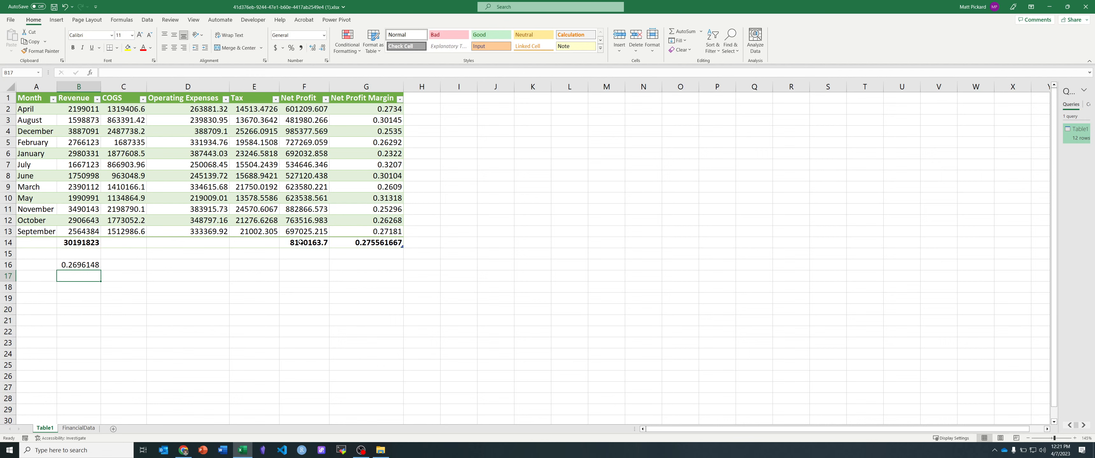
Compare the B16 result with the average margin in G14 and undo the B16 formula.
click(79, 267)
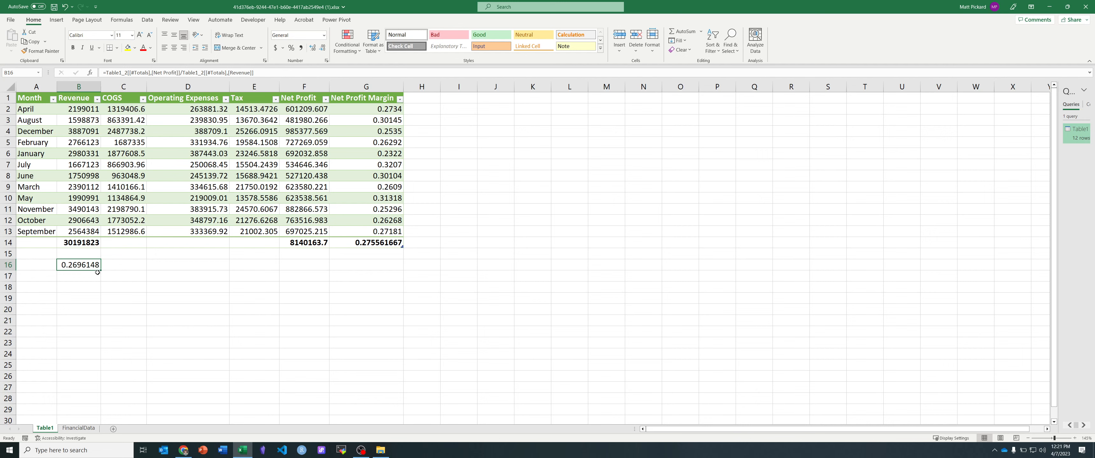
click(366, 245)
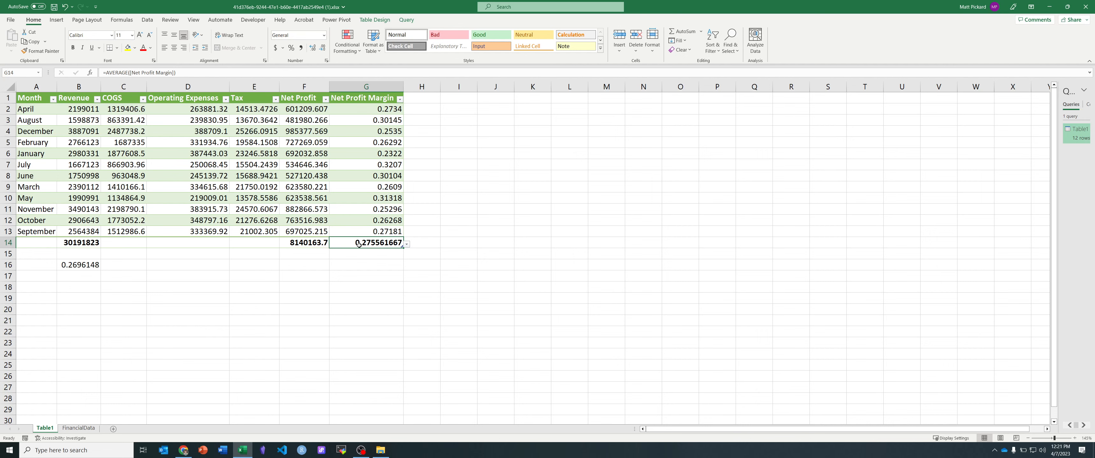
click(81, 265)
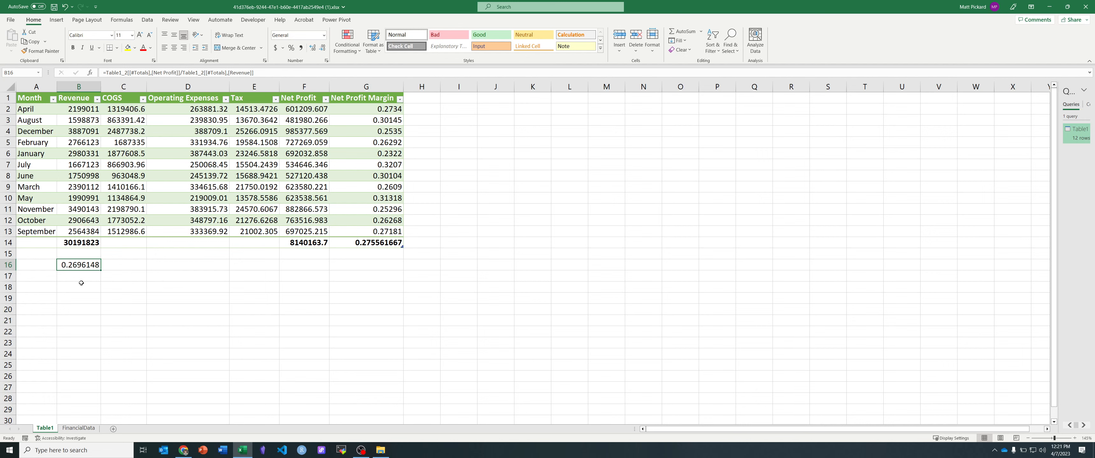
key(ctrl+z)
Try deleting the table's totals row and undo the deletion.
key(Up)
key(Up)
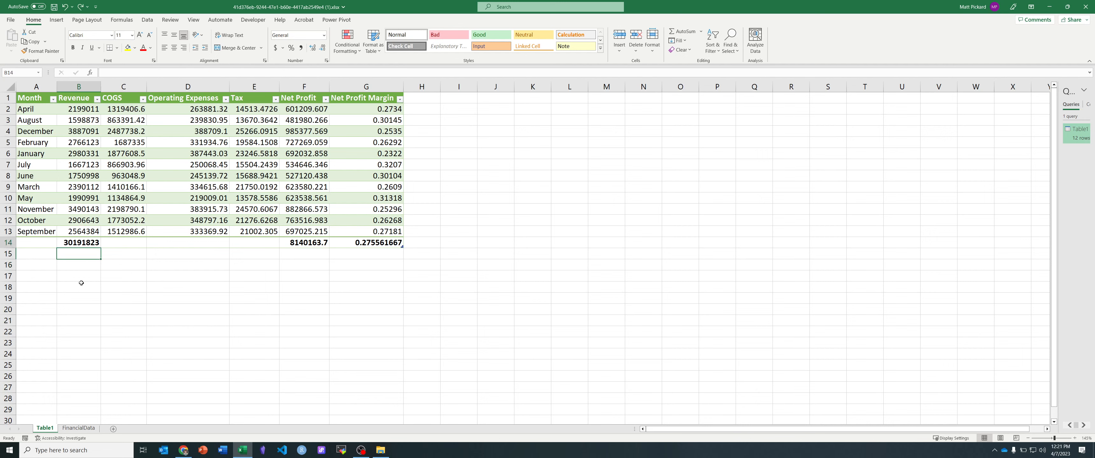
key(Left)
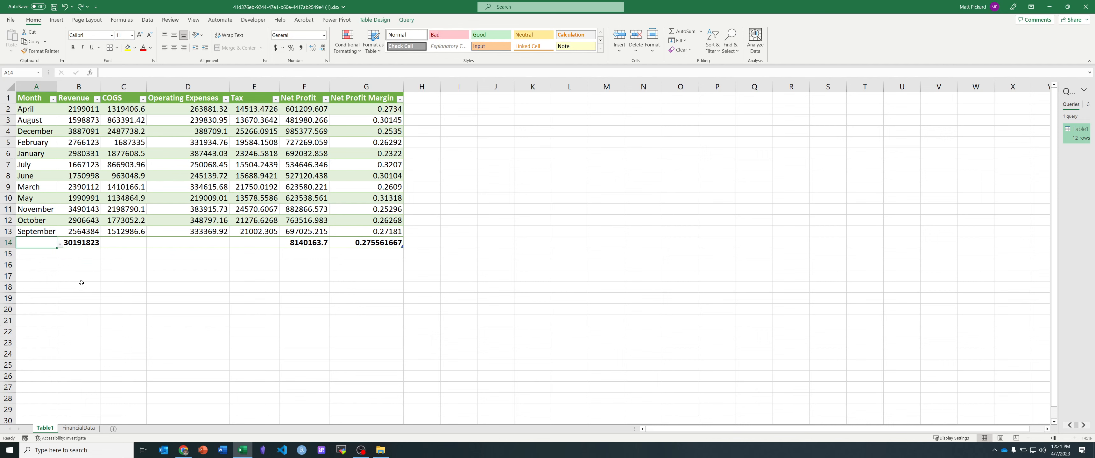
key(shift+space)
key(ctrl+minus)
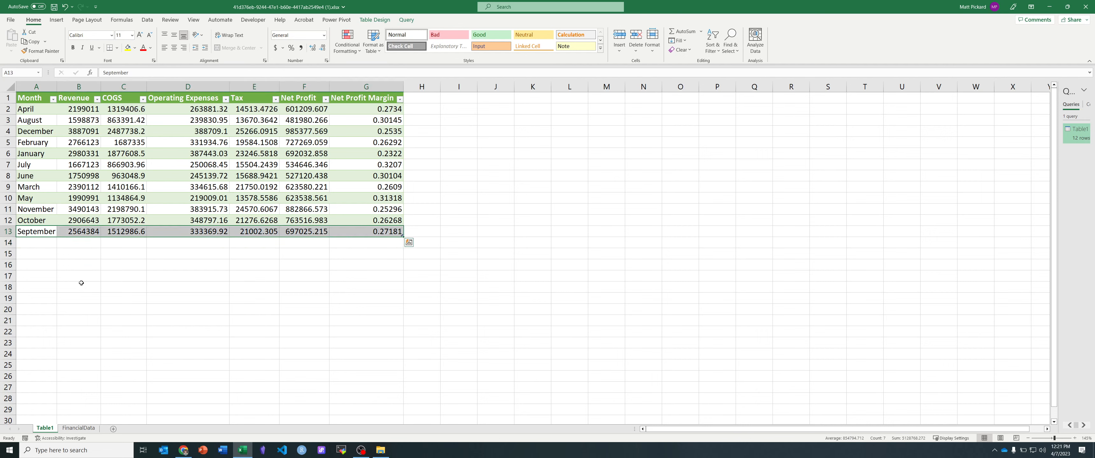
key(ctrl+z)
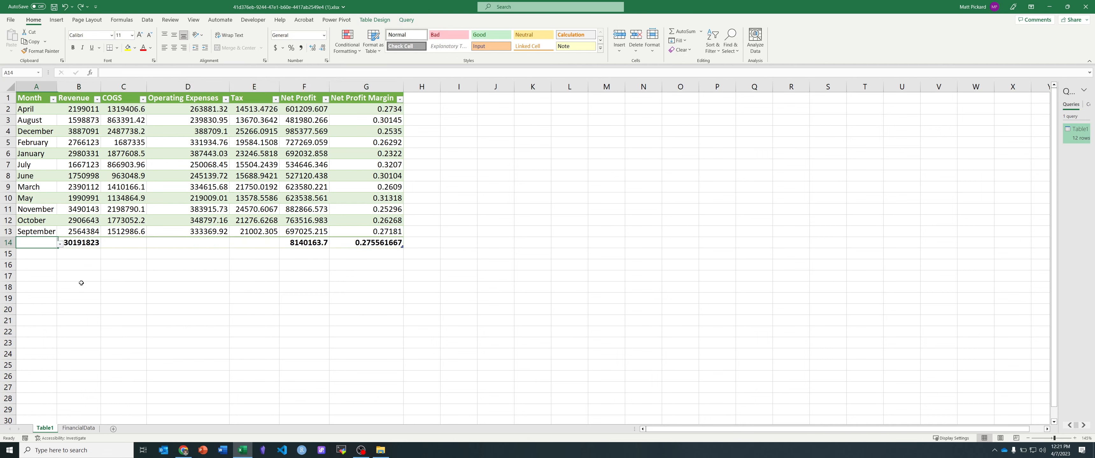
Clear the totals row from Revenue through Net Profit, keeping the Net Profit Margin average.
key(Right)
key(ctrl+shift+Right)
key(Delete)
Enter the label "2025 Net Profit Margin" in F14, beside the average margin.
key(Right)
key(Right)
key(Right)
key(Right)
key(Right)
key(Left)
text(2205)
key(BackSpace)
key(BackSpace)
key(BackSpace)
text(025)
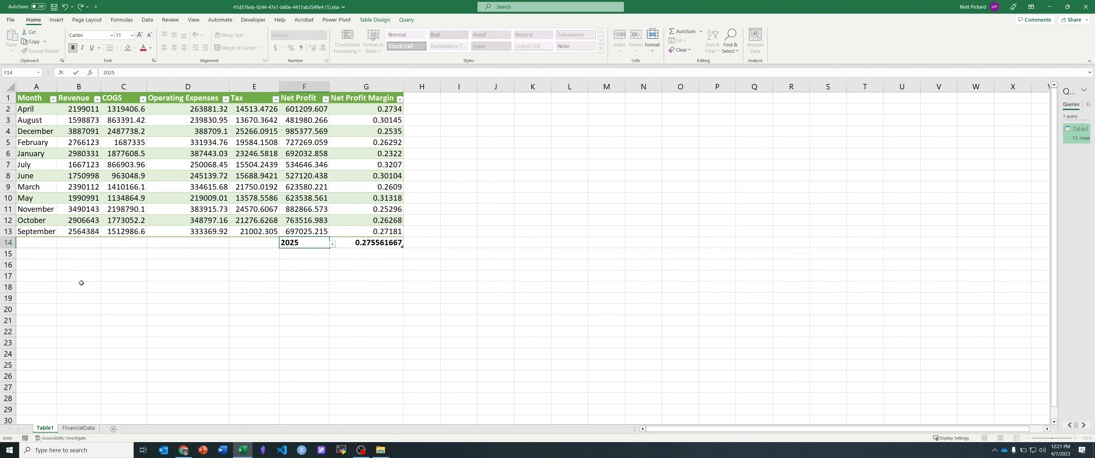
text( Net Profit Ma)
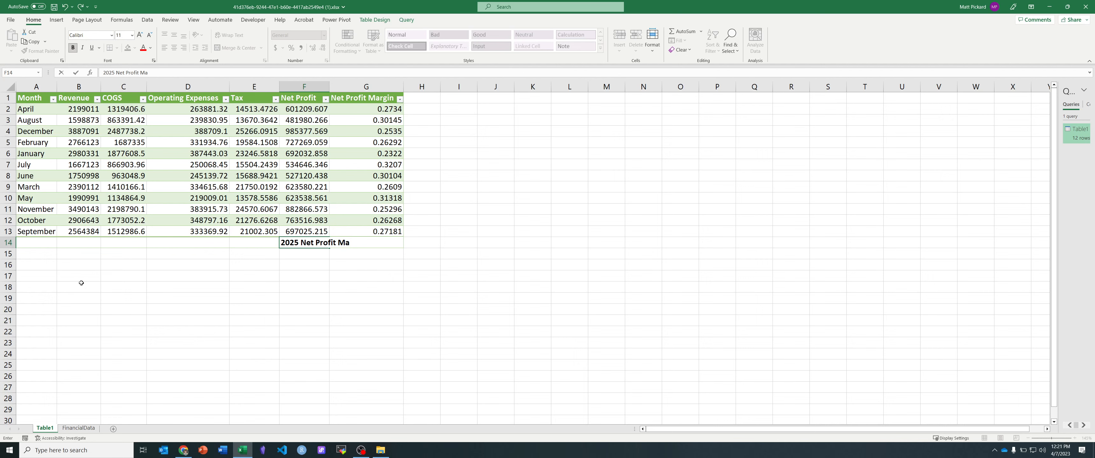
text(rgin)
key(ctrl+Return)
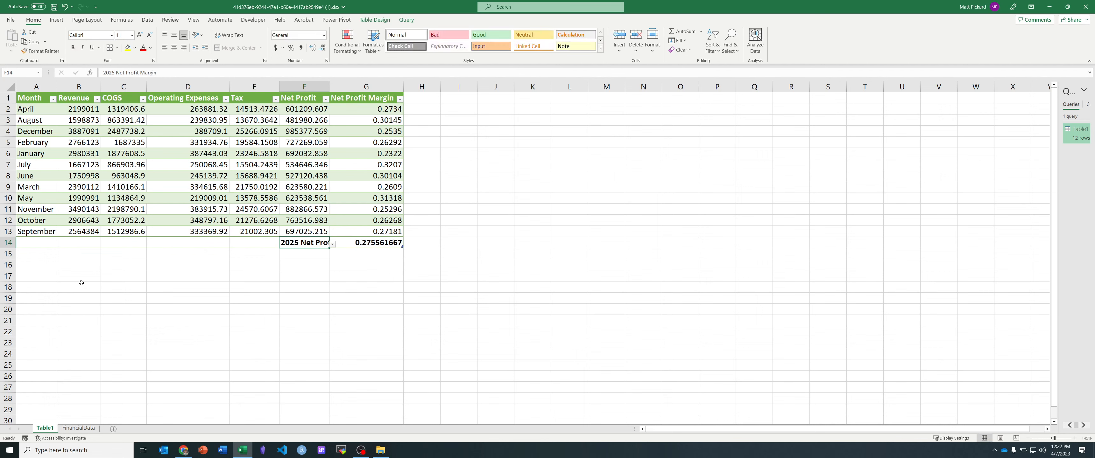
Change the label in F14 to "2025 Avg Net Profit Margin".
key(F2)
key(Home)
text(AVera)
key(BackSpace)
key(BackSpace)
key(BackSpace)
key(BackSpace)
key(BackSpace)
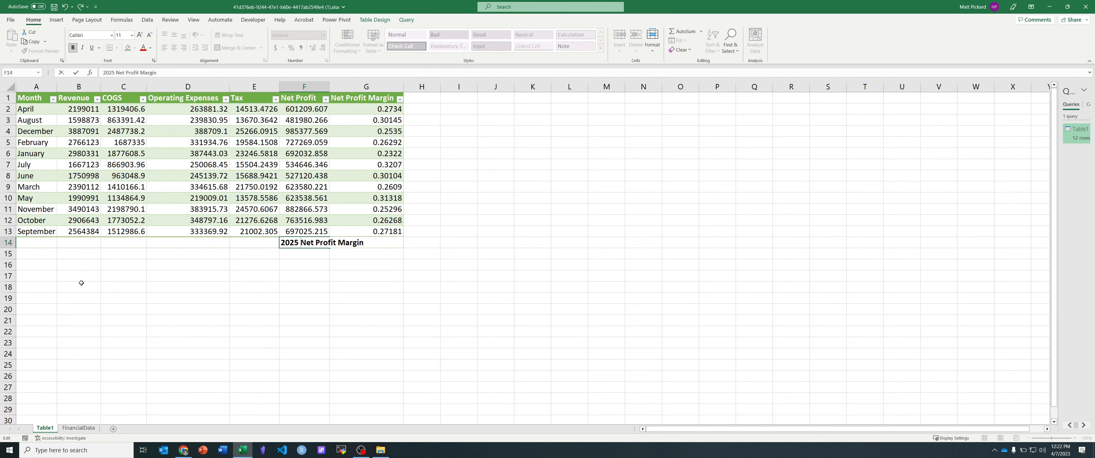
text(Avg)
key(Return)
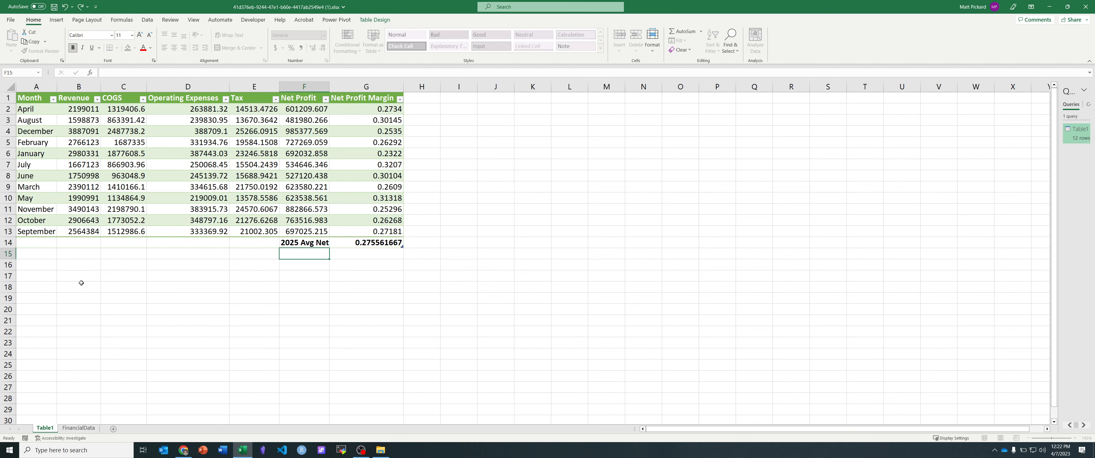
Right-align the 2025 Avg Net Profit Margin label in F14.
click(298, 244)
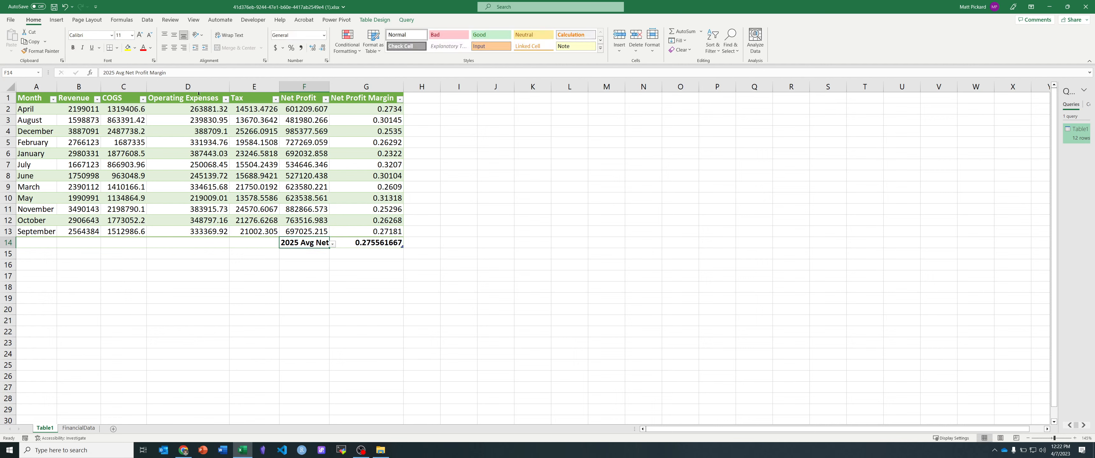
click(183, 48)
click(367, 296)
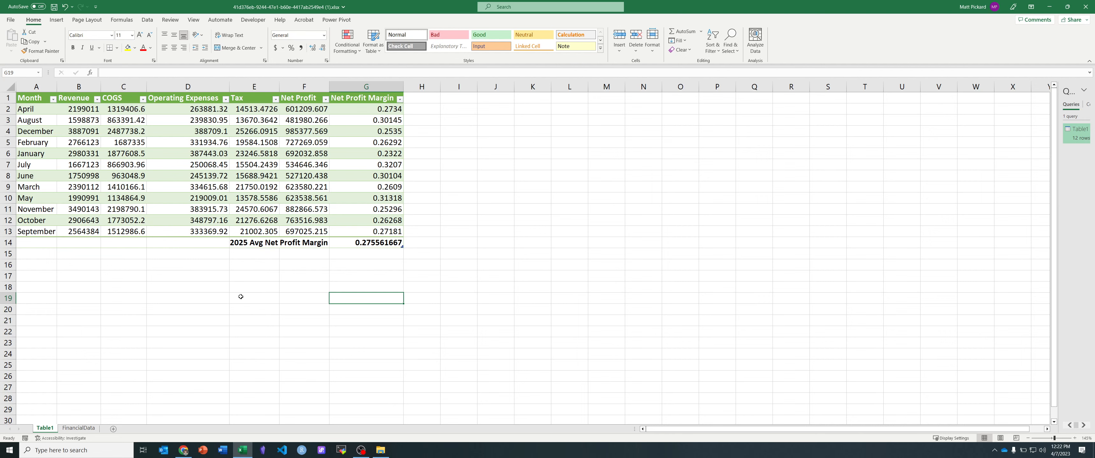
Copy the table's headers and monthly rows, A1:G13, without the average row, and paste them into a new worksheet.
click(171, 171)
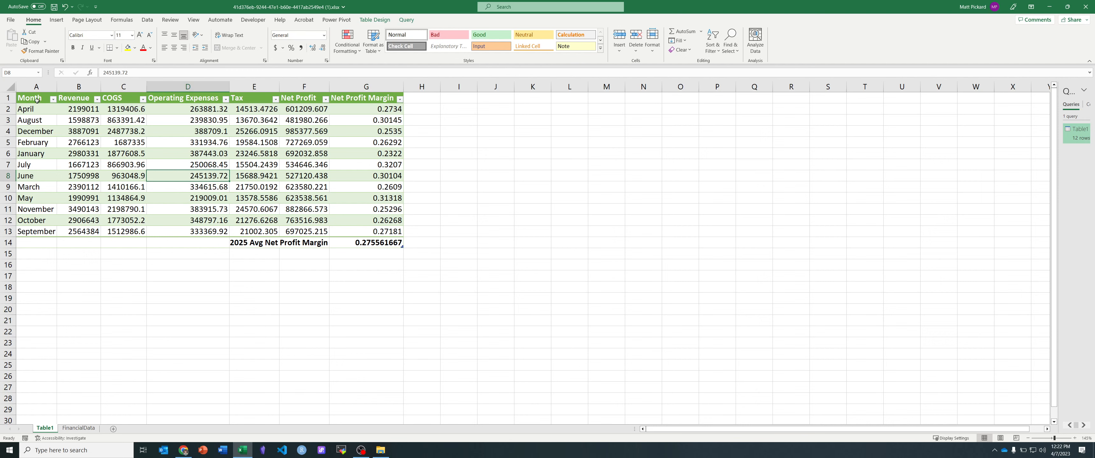
drag(43, 99, 382, 230)
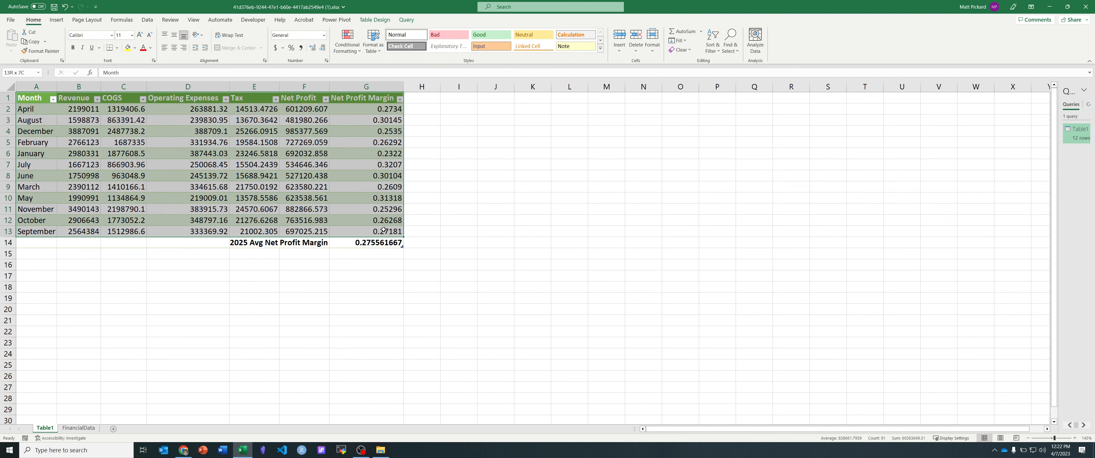
key(ctrl+c)
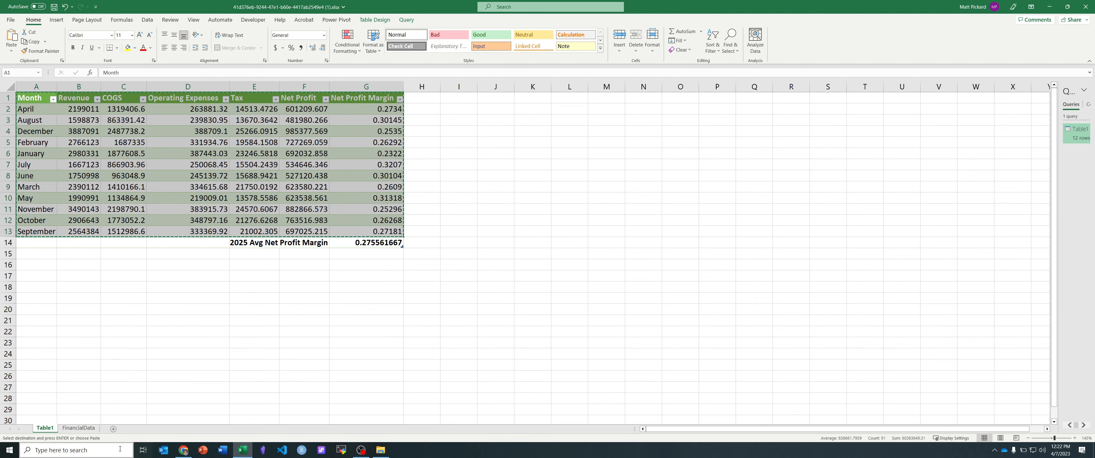
click(112, 430)
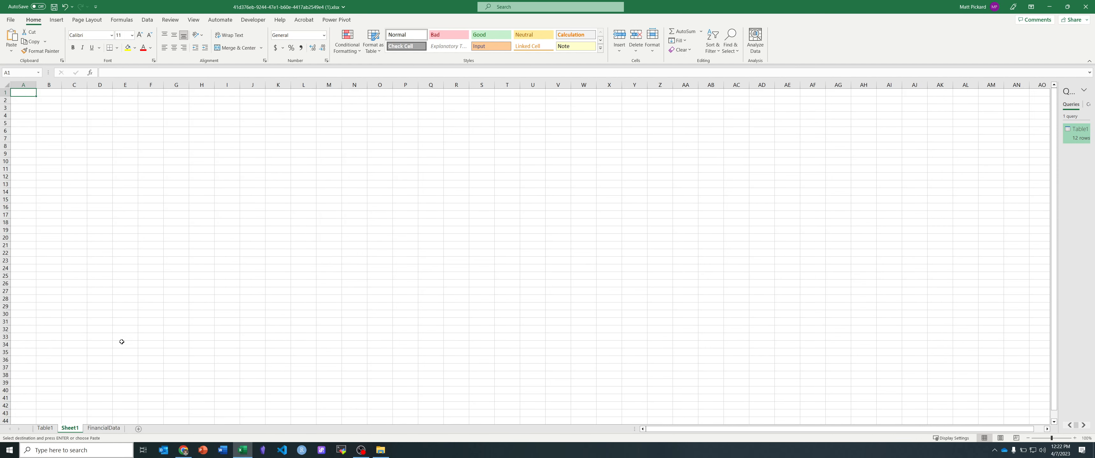
key(ctrl+v)
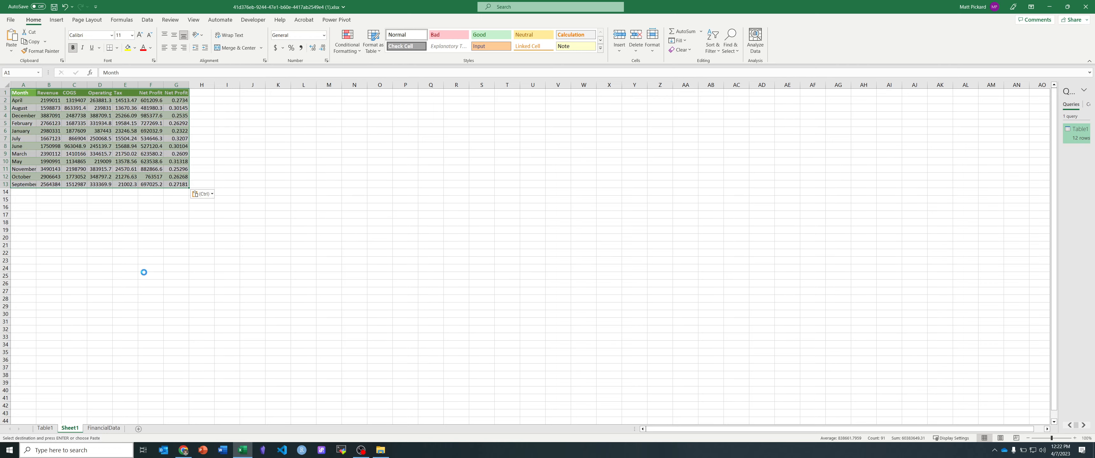
scroll(147, 269, up, 4)
scroll(147, 269, up, 1)
click(174, 181)
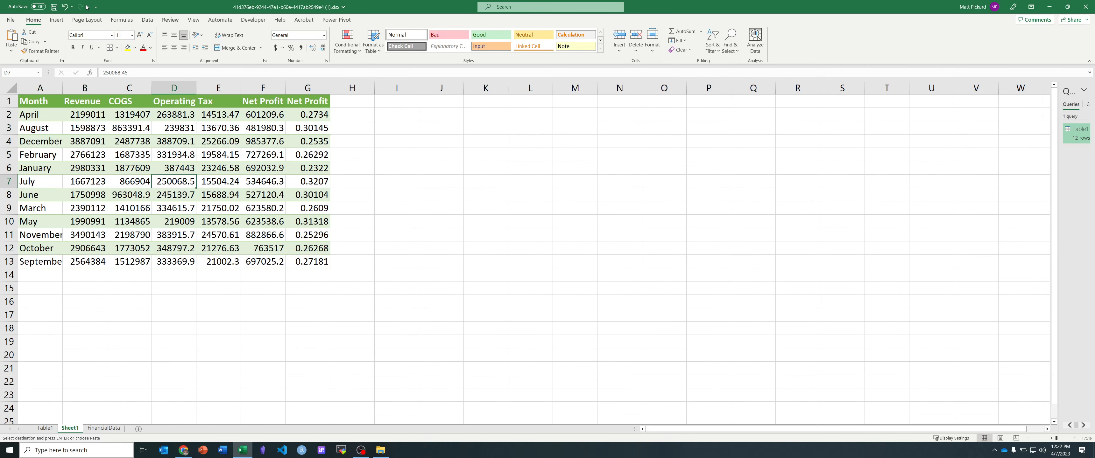
Create a PivotTable from the copied table on a new worksheet, with Month as rows and Net Profit Margin as values.
click(54, 20)
click(14, 38)
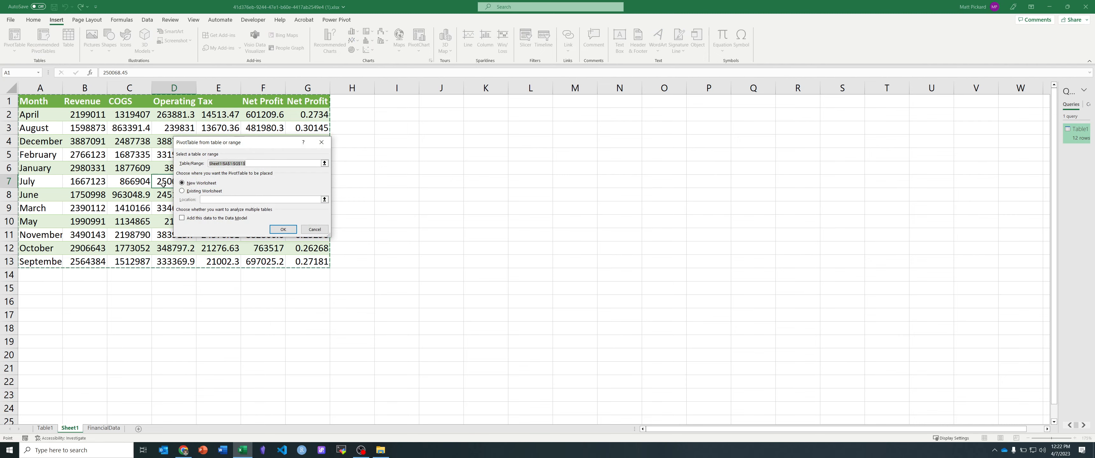
click(279, 229)
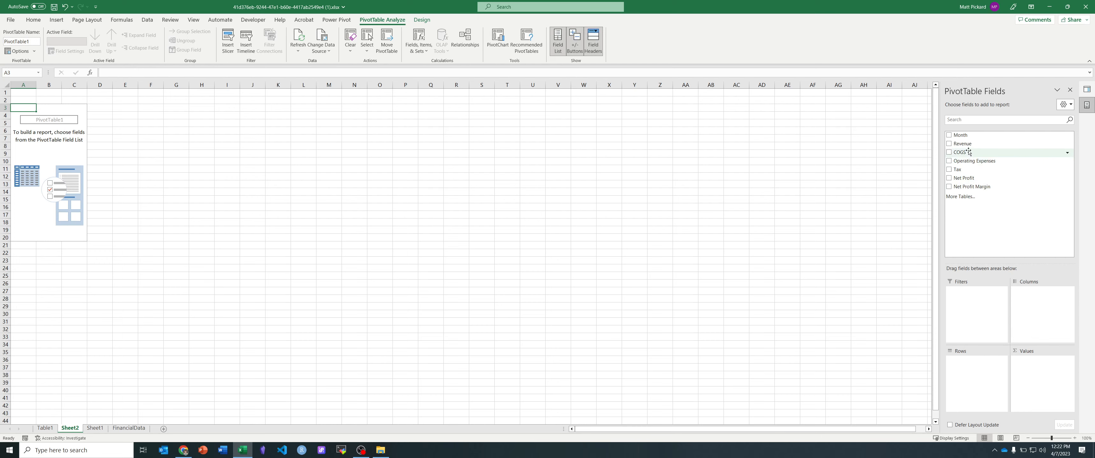
drag(967, 137, 982, 374)
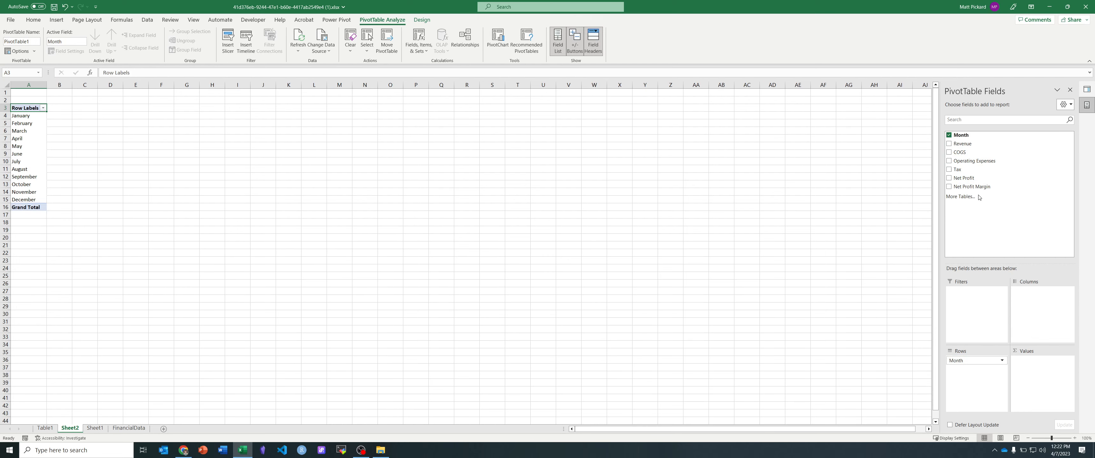
drag(976, 188, 1036, 368)
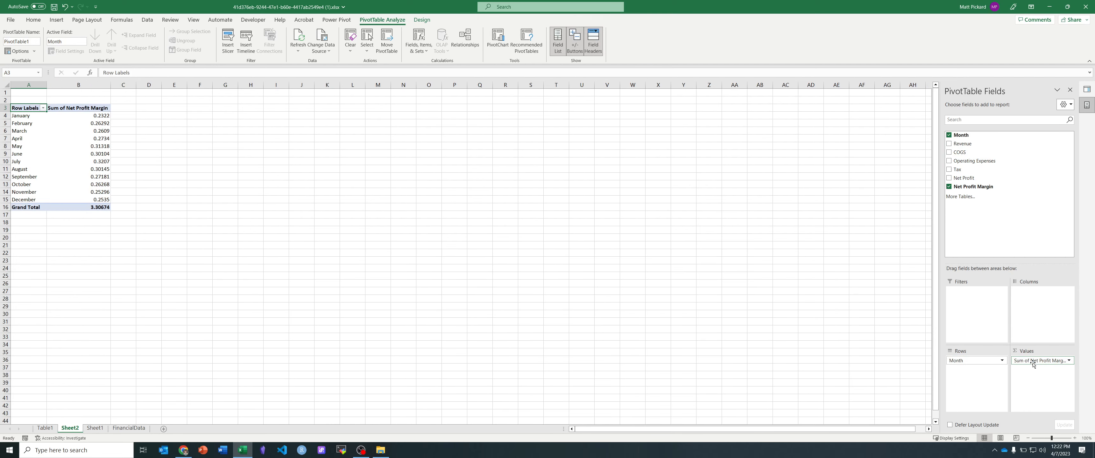
Summarize the PivotTable's Net Profit Margin values by Average instead of Sum.
click(1069, 361)
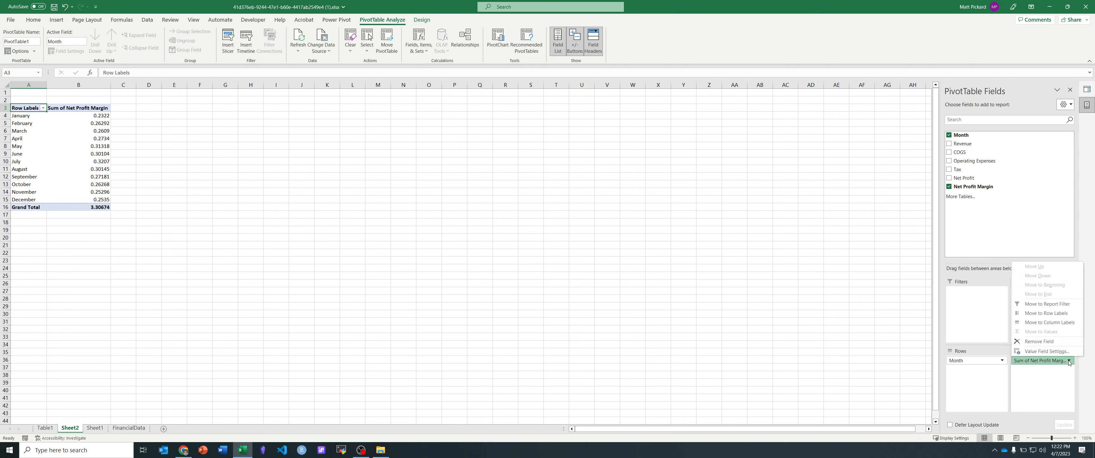
click(1046, 352)
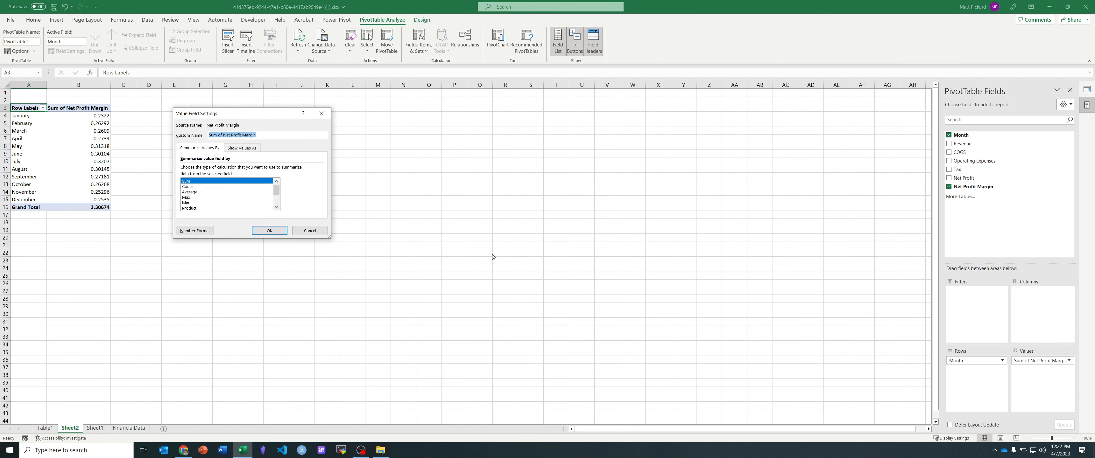
click(195, 193)
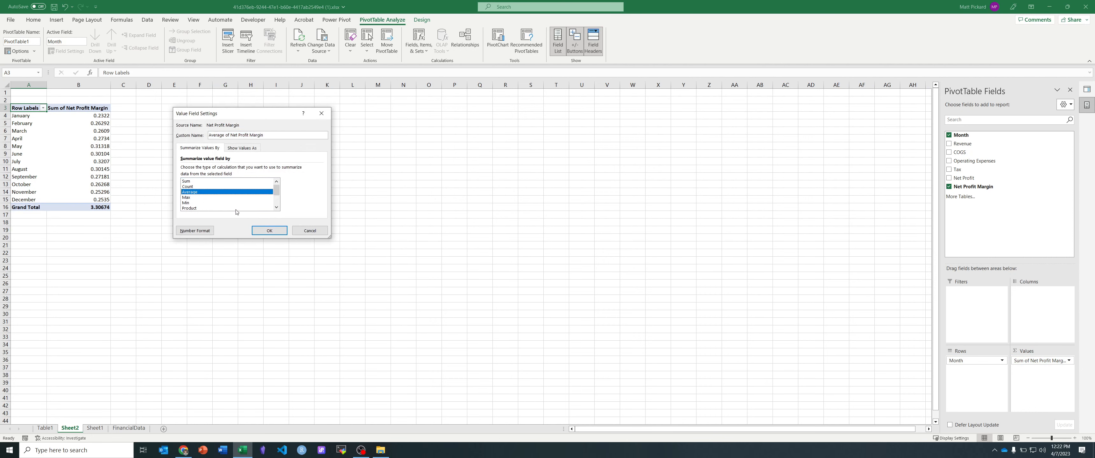
click(274, 230)
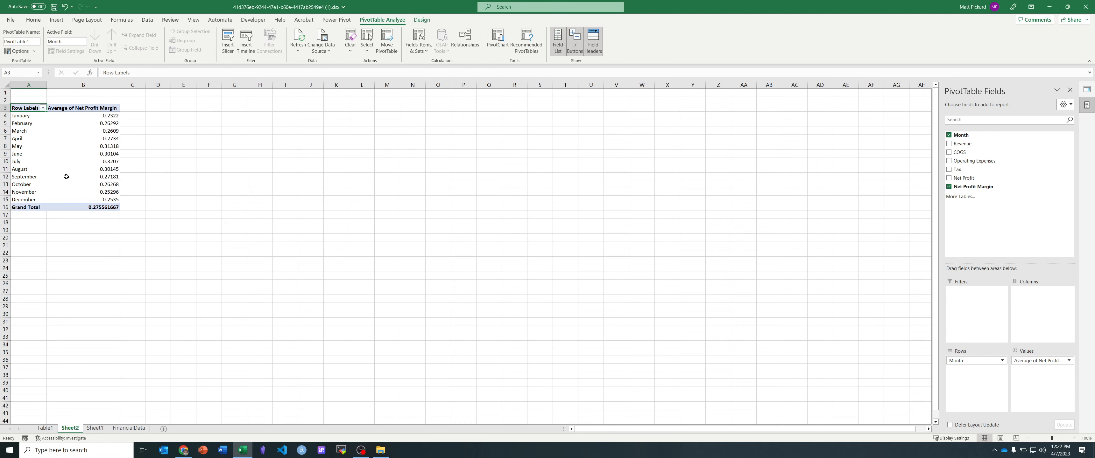
ctrl+scroll(94, 195, up, 7)
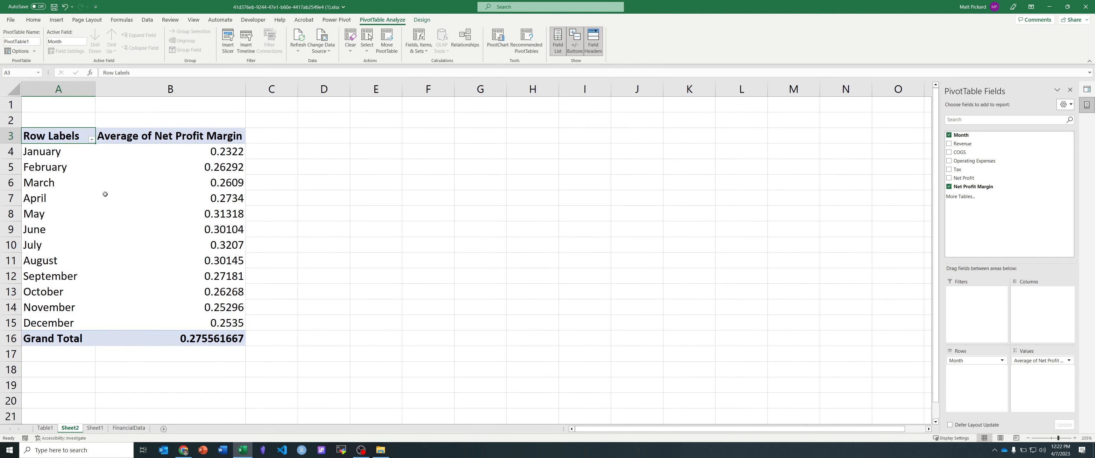
Insert a Line PivotChart of the average net profit margin by month.
click(126, 202)
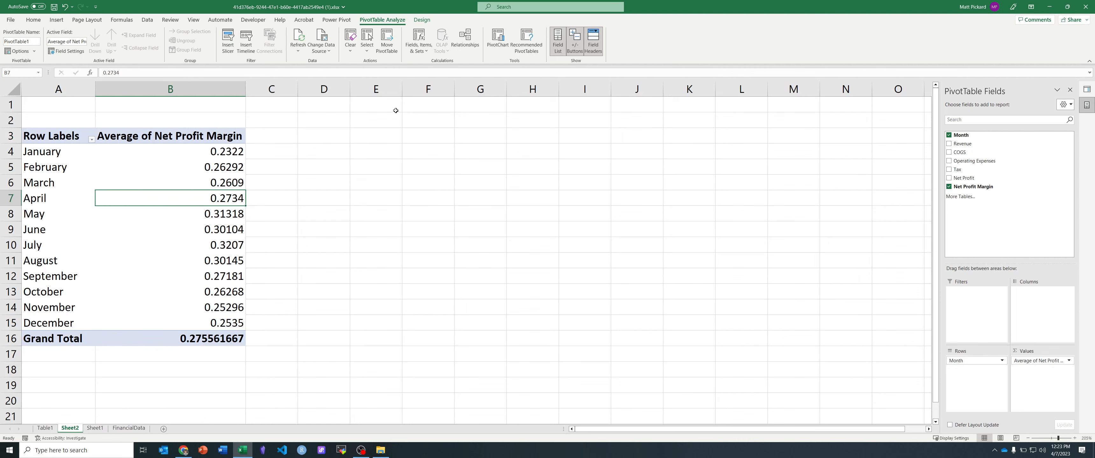
click(506, 37)
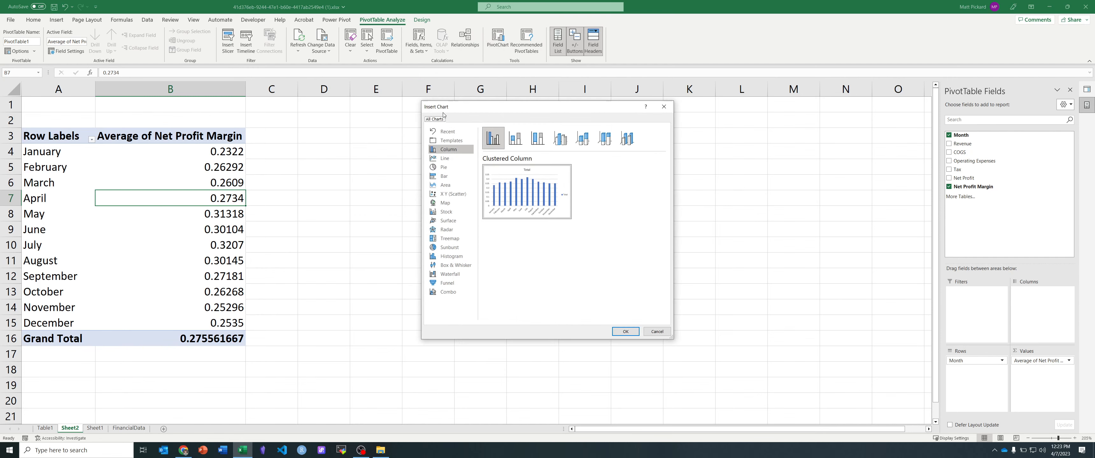
click(444, 160)
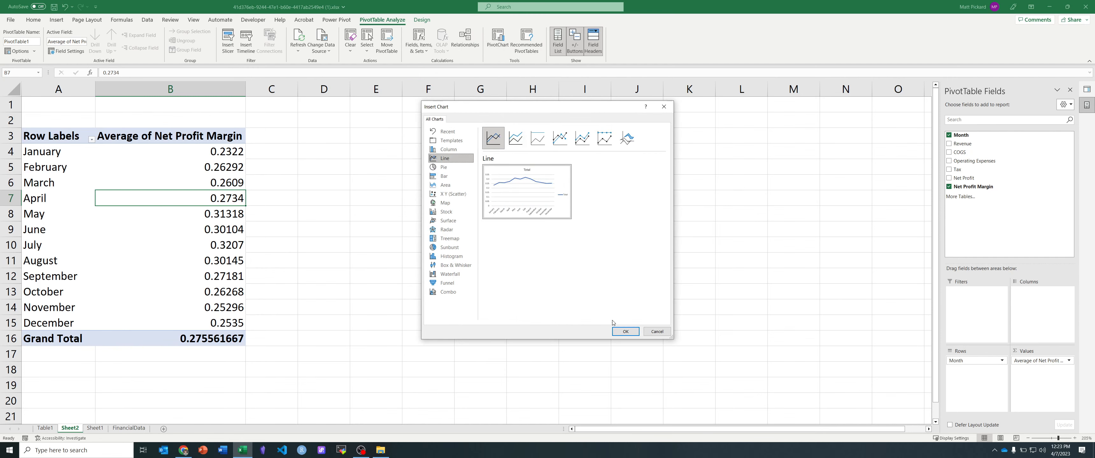
click(625, 331)
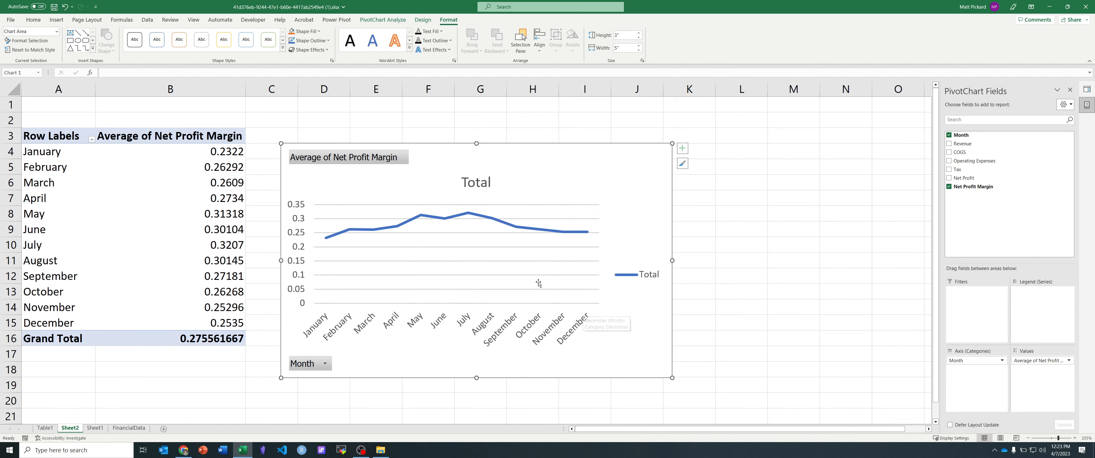
Return to the copied monthly table on Sheet1 and select a cell in its Month column.
click(95, 429)
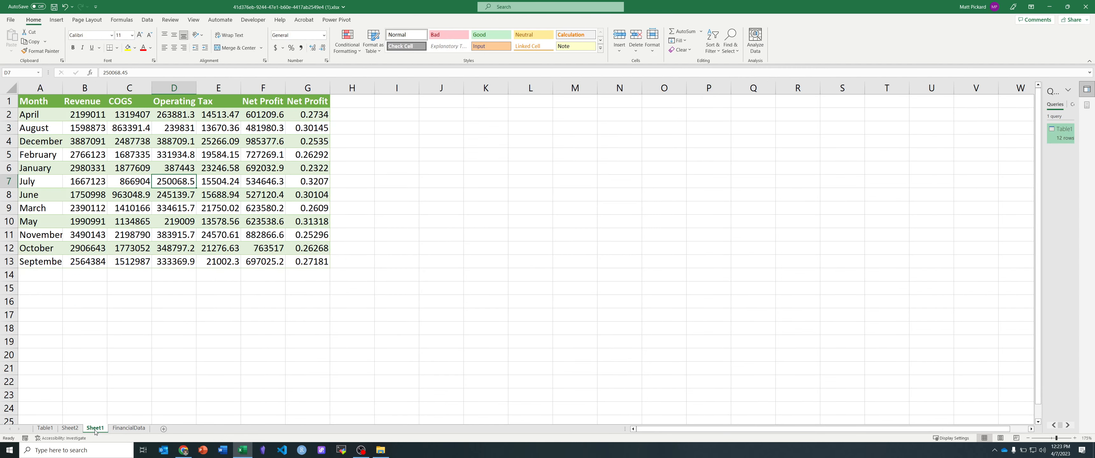
click(50, 104)
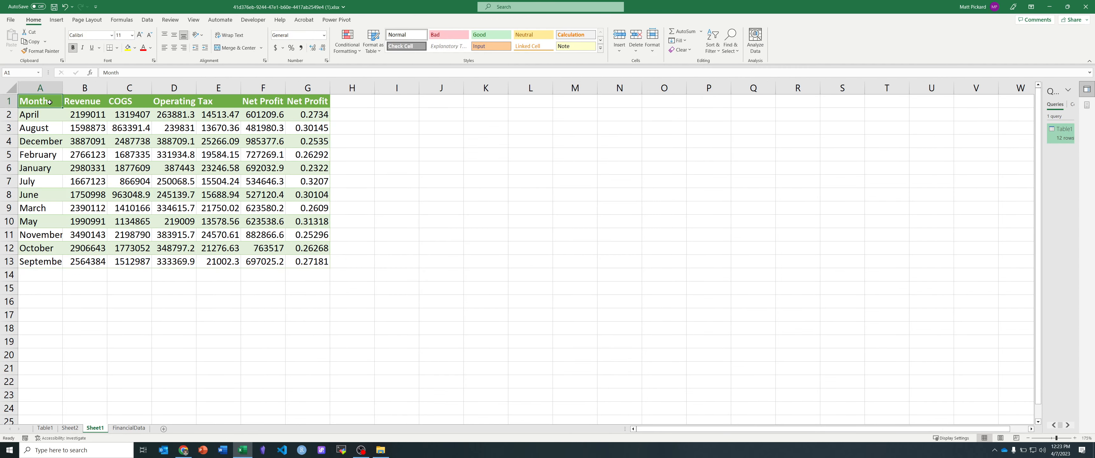
click(47, 141)
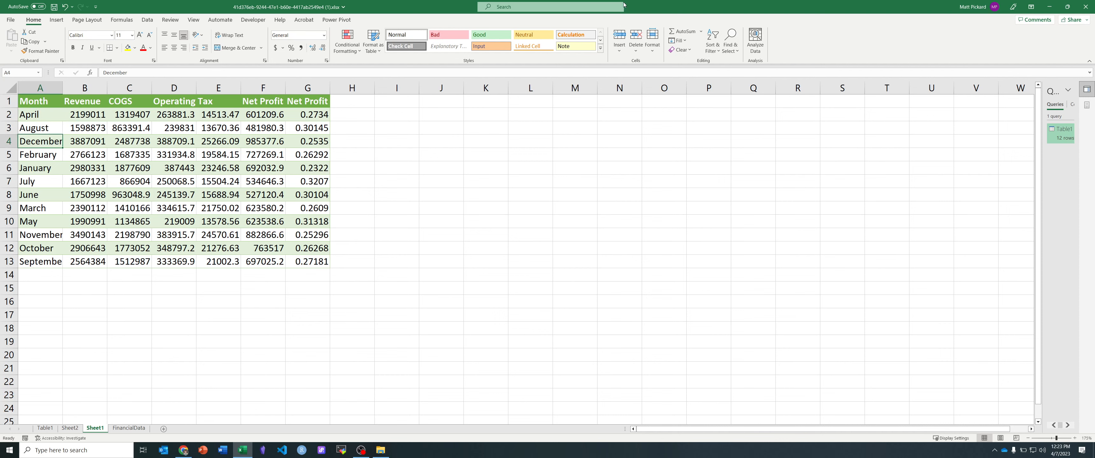
Sort the Sheet1 table by Month from A to Z.
click(685, 43)
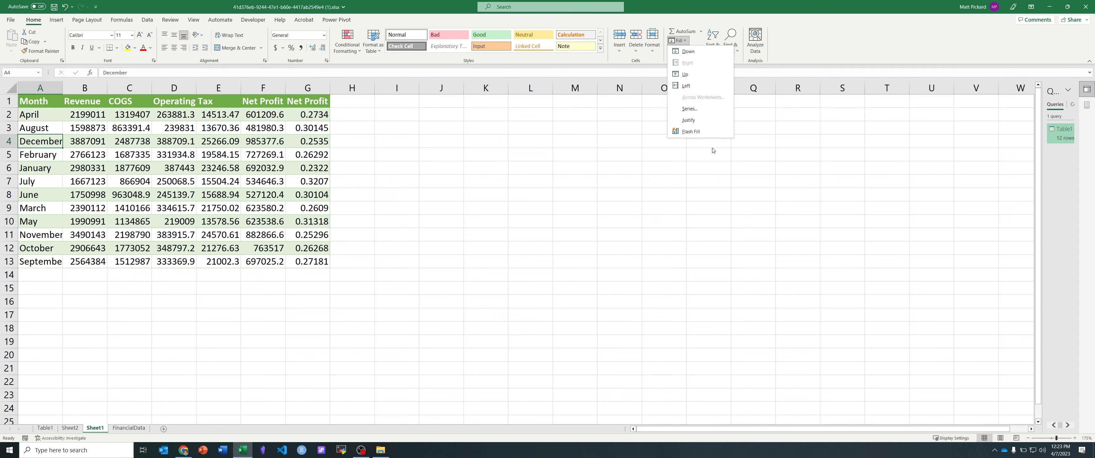
click(792, 43)
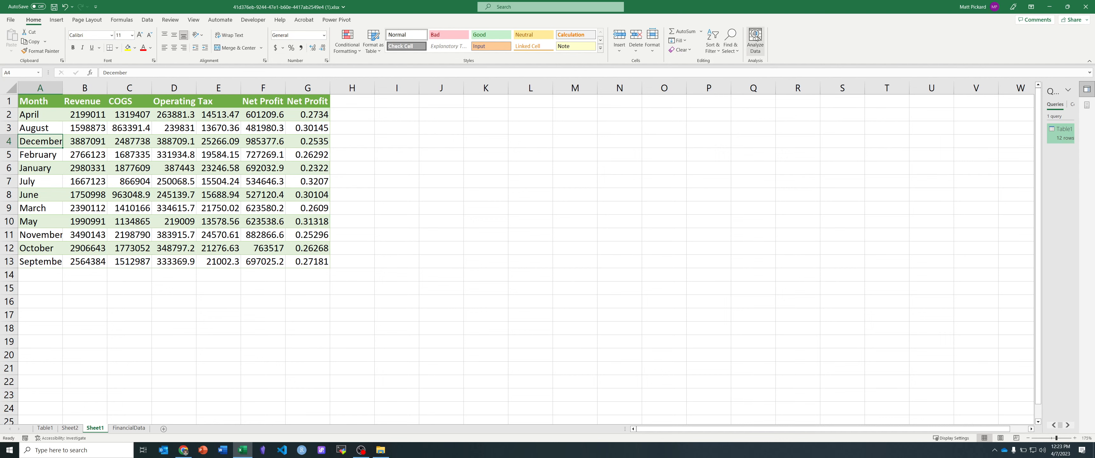
click(718, 50)
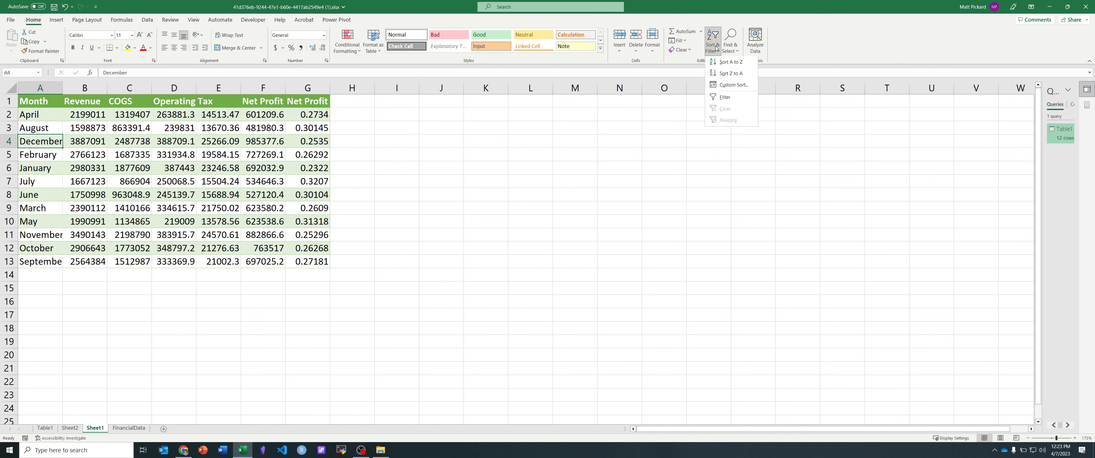
click(725, 64)
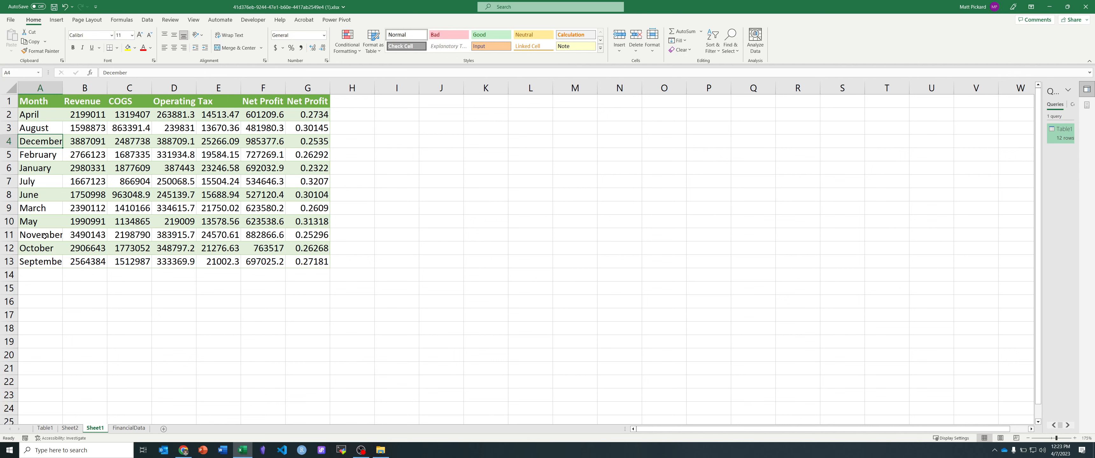
right_click(75, 88)
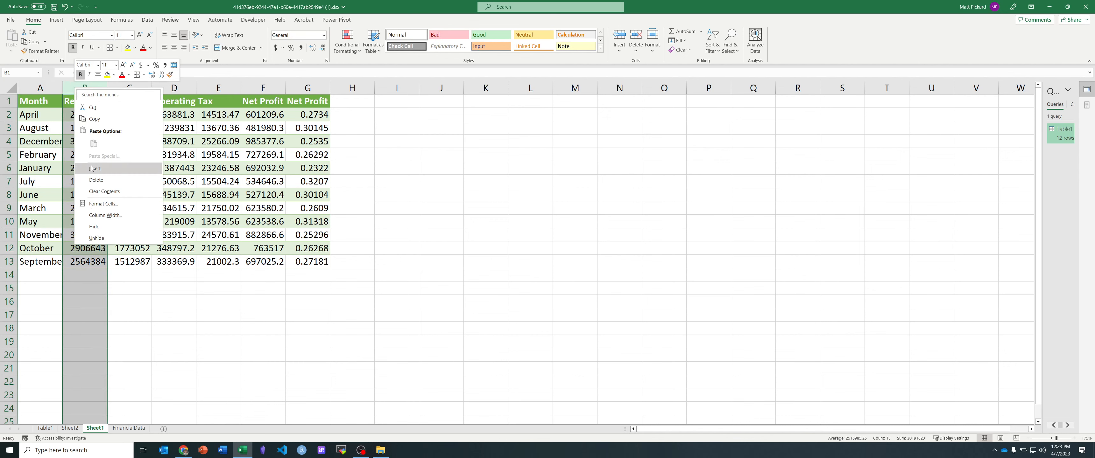
key(Escape)
click(41, 116)
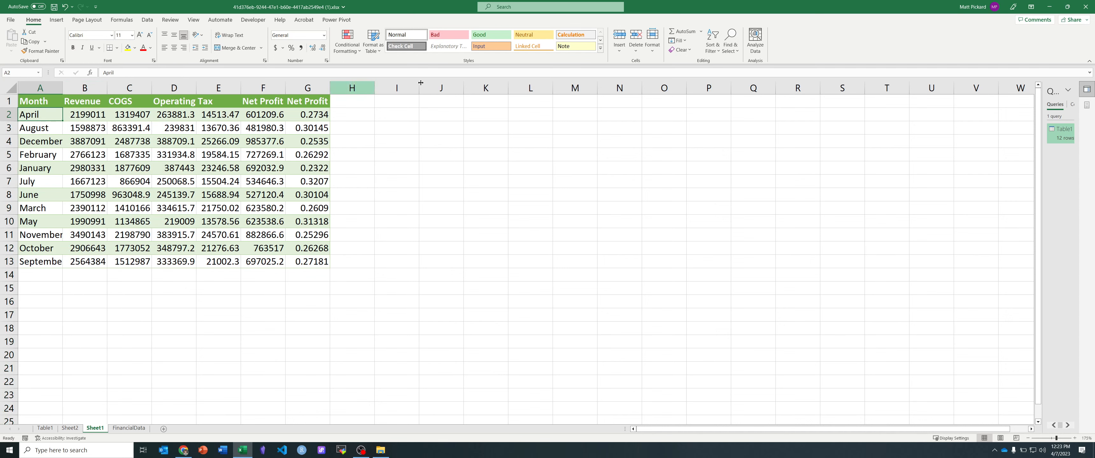
Custom-sort the table by Month on cell values, using the "January, February, March, April..." custom list as the order.
click(712, 43)
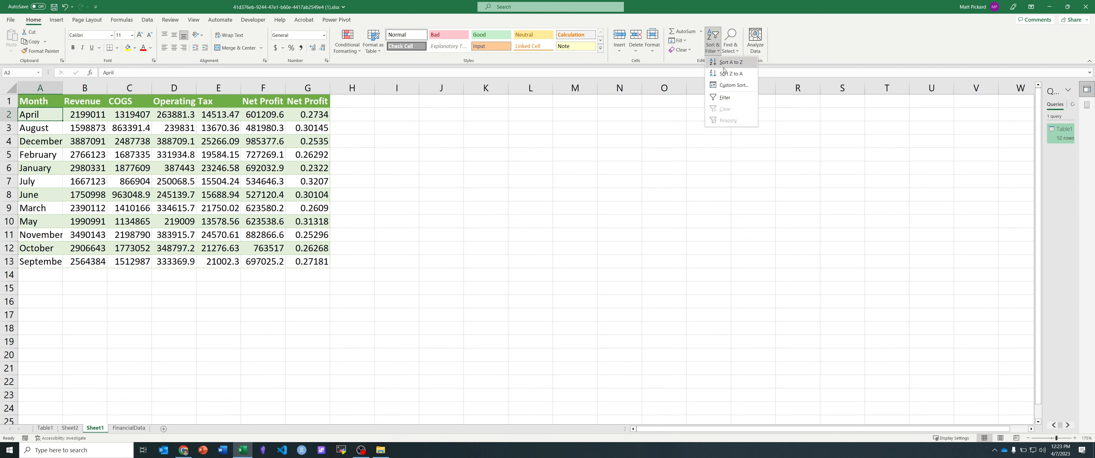
click(734, 85)
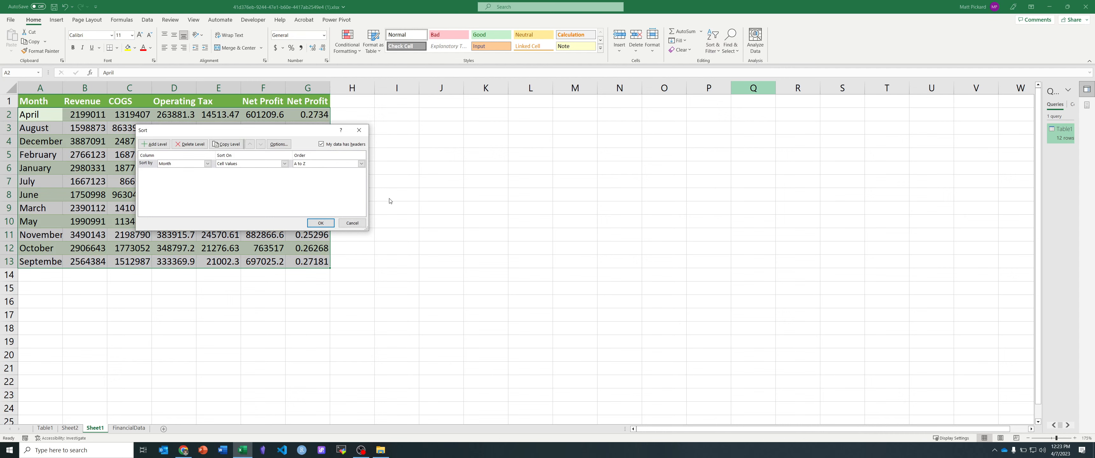
click(284, 164)
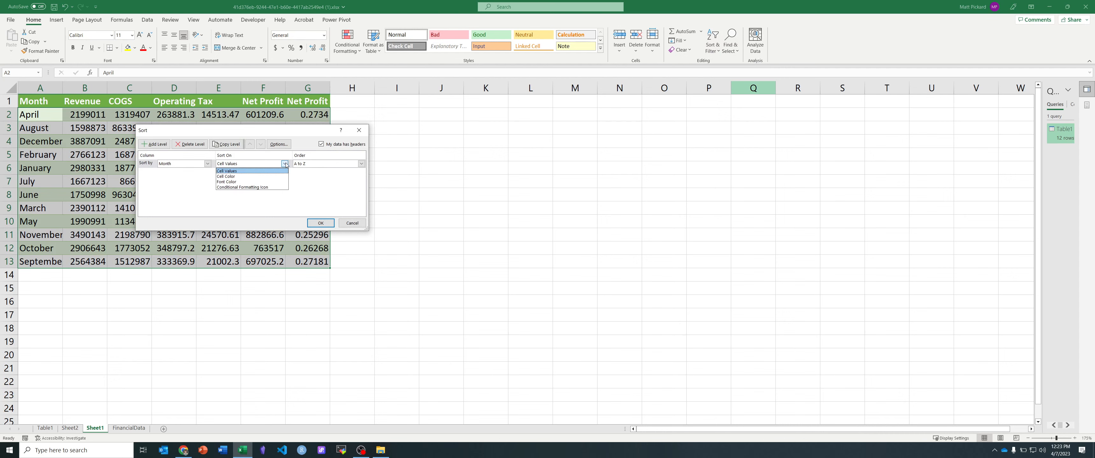
click(246, 170)
click(361, 164)
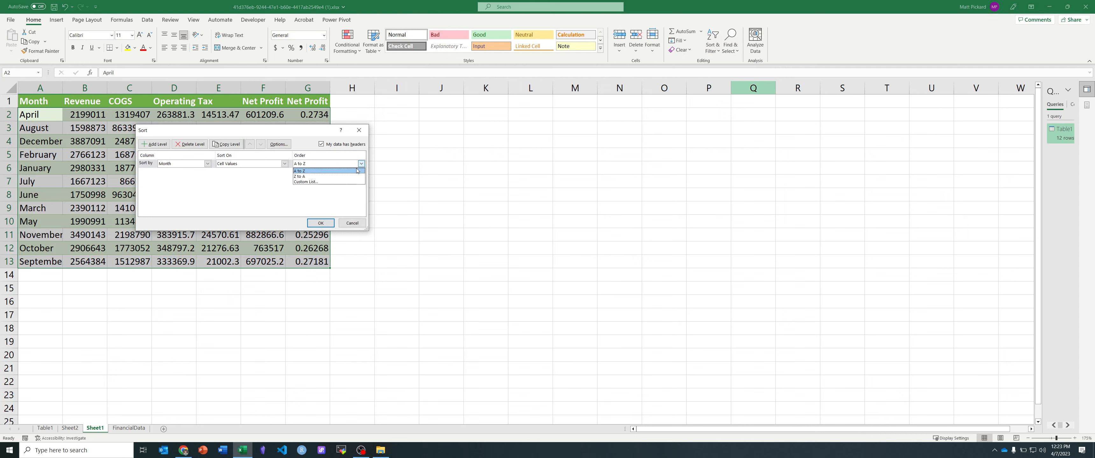
click(307, 182)
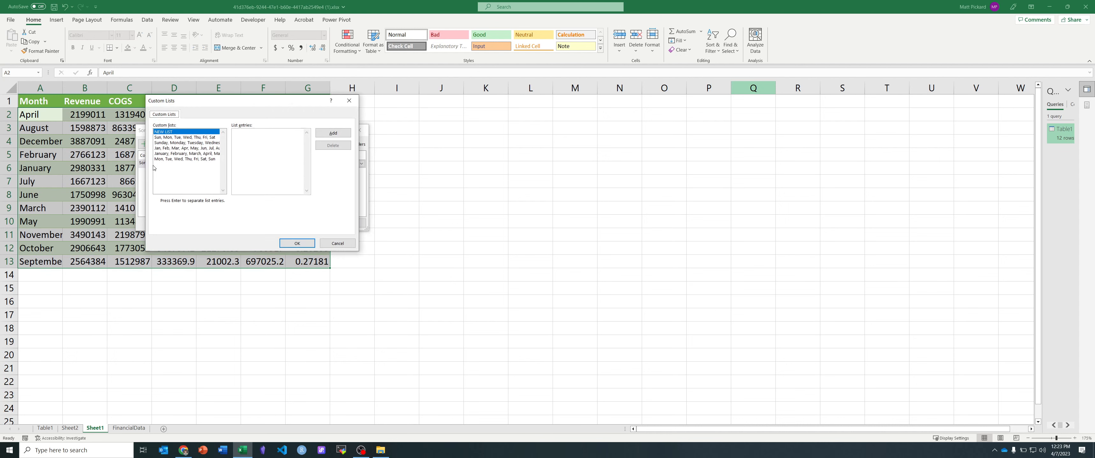
click(167, 154)
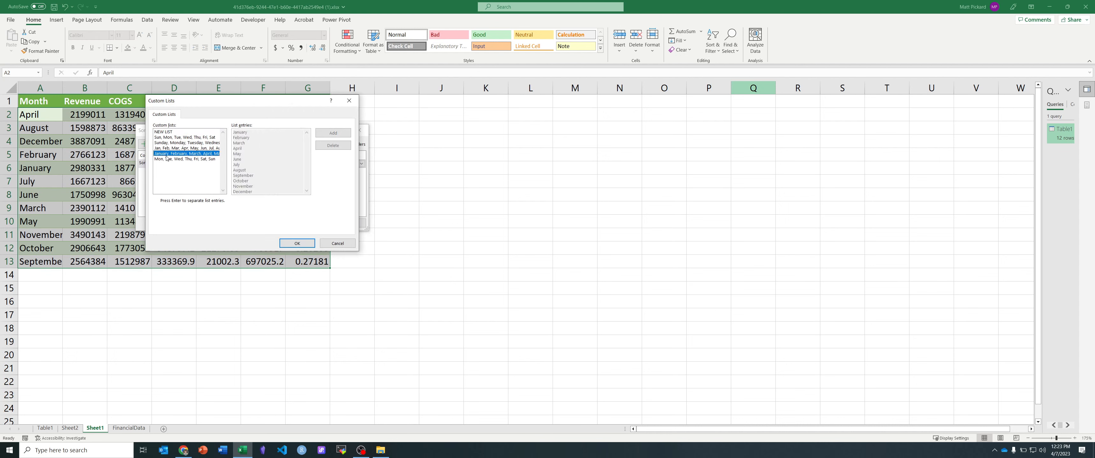
click(305, 244)
click(320, 223)
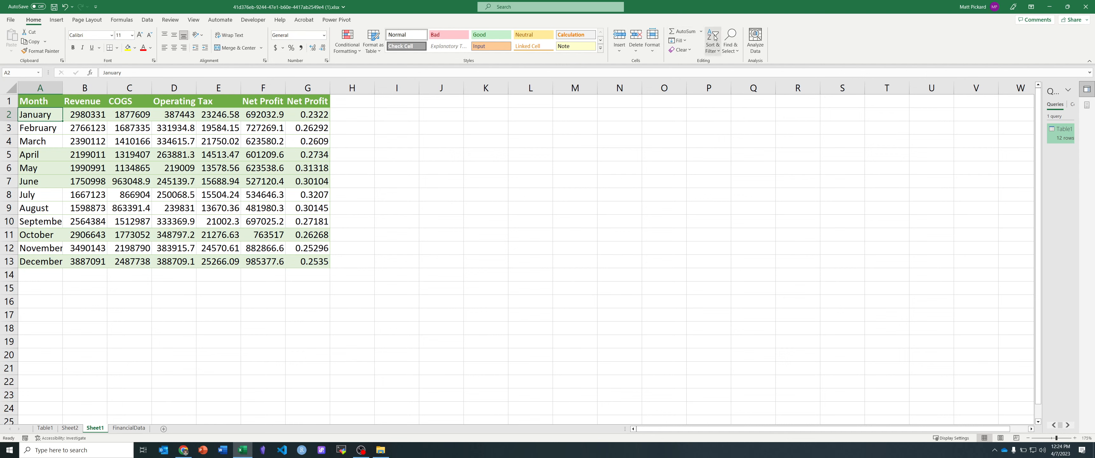
click(712, 45)
key(Escape)
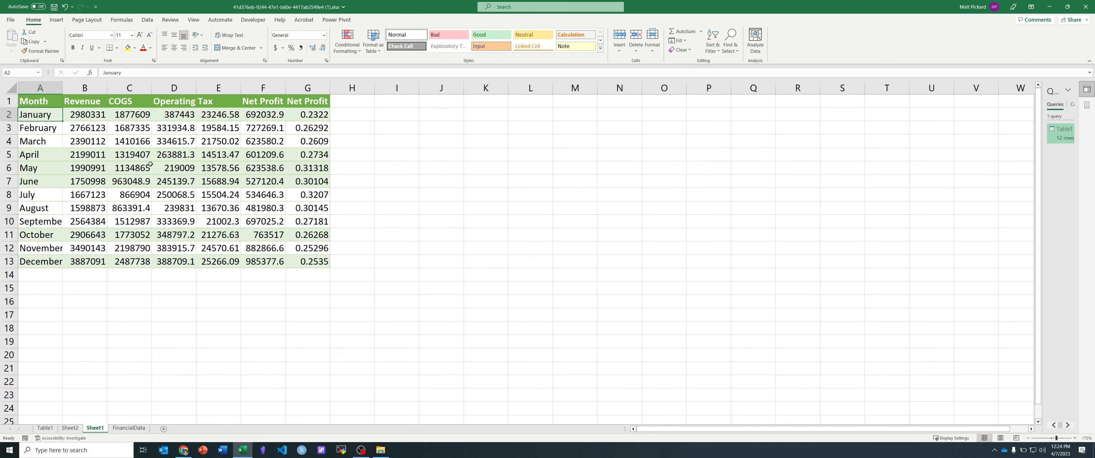
Insert a blank column before Revenue and give it the header "temp" in B1.
click(84, 141)
right_click(85, 95)
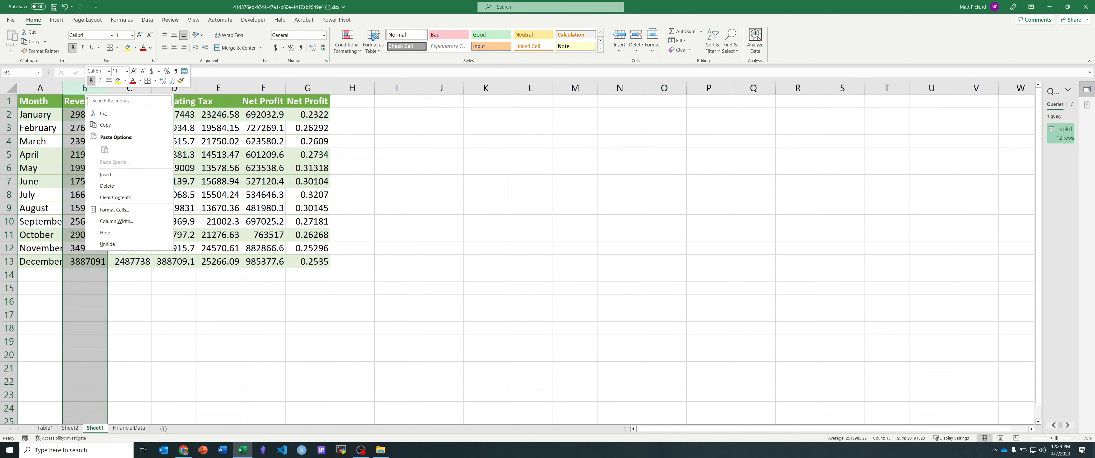
click(105, 175)
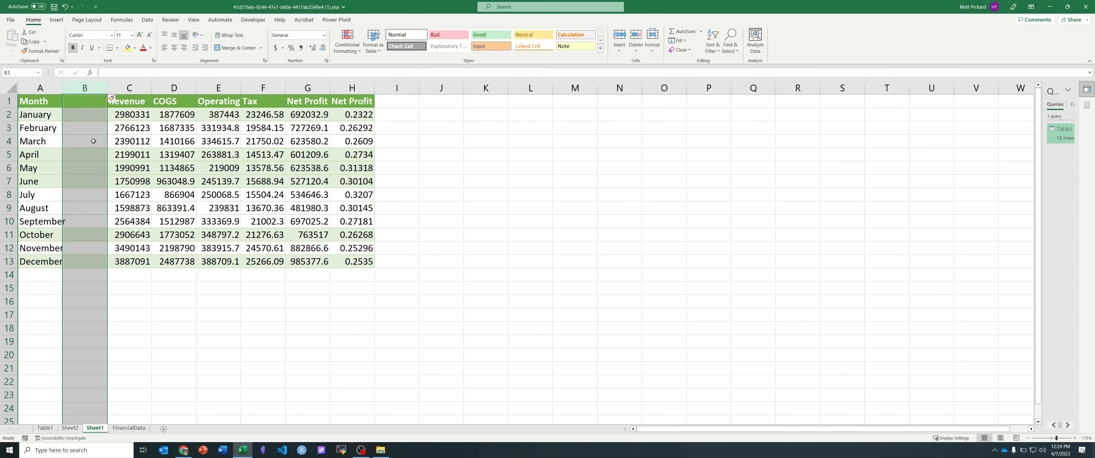
click(87, 105)
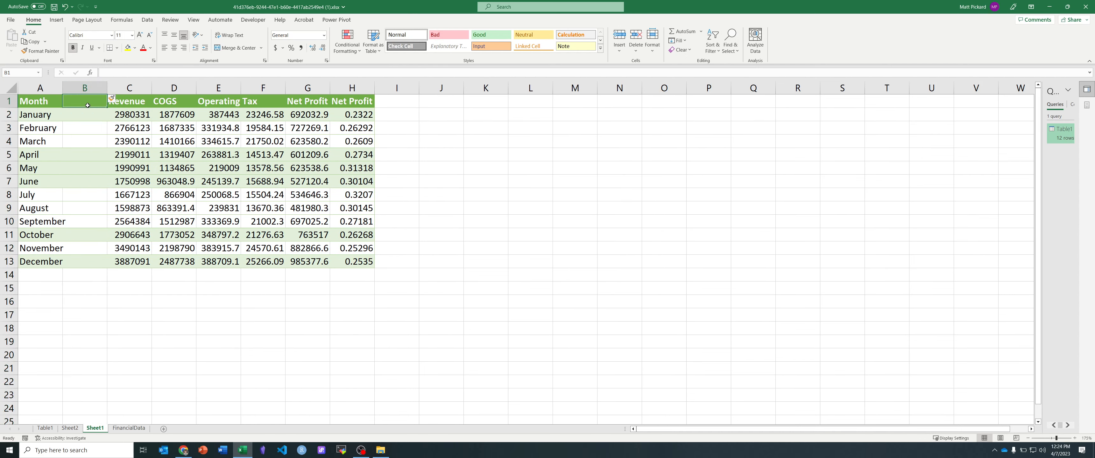
text(temp)
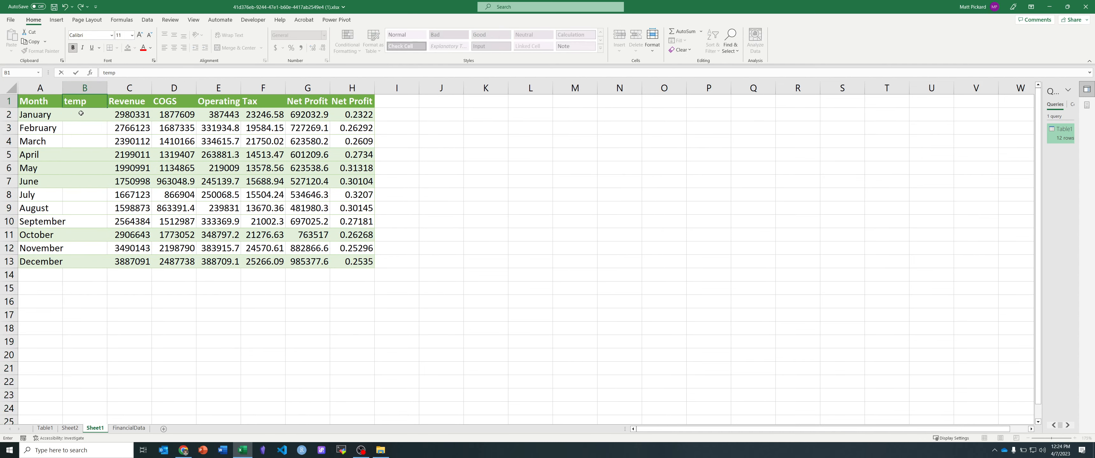
Enter the formula =DATEVALUE(A2&" 1") in B2 of the temp column to turn the month name into a date.
click(80, 115)
text(=DATE)
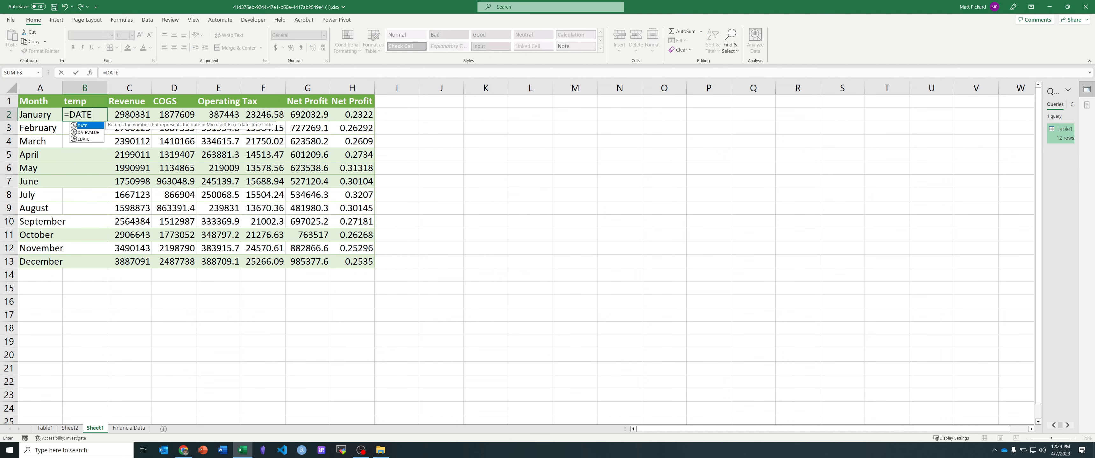
text(VALUE()
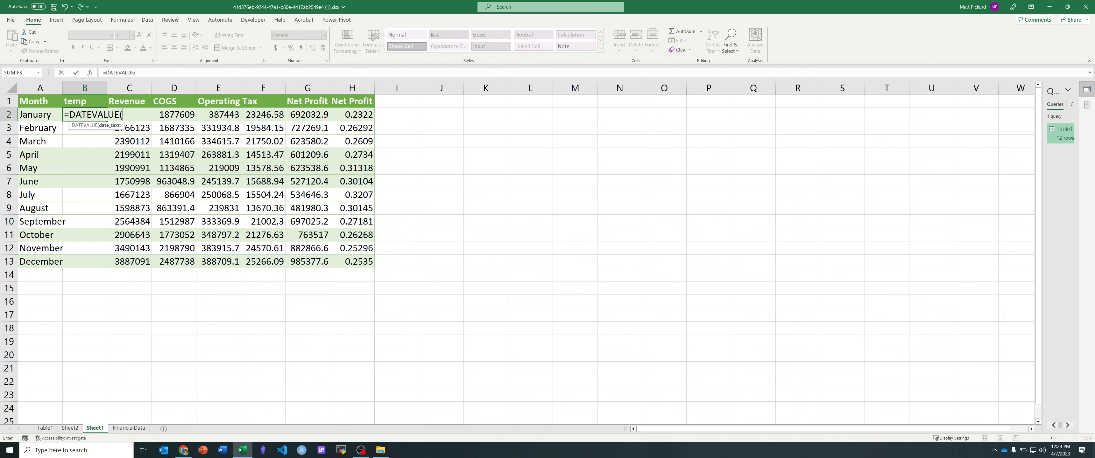
click(42, 114)
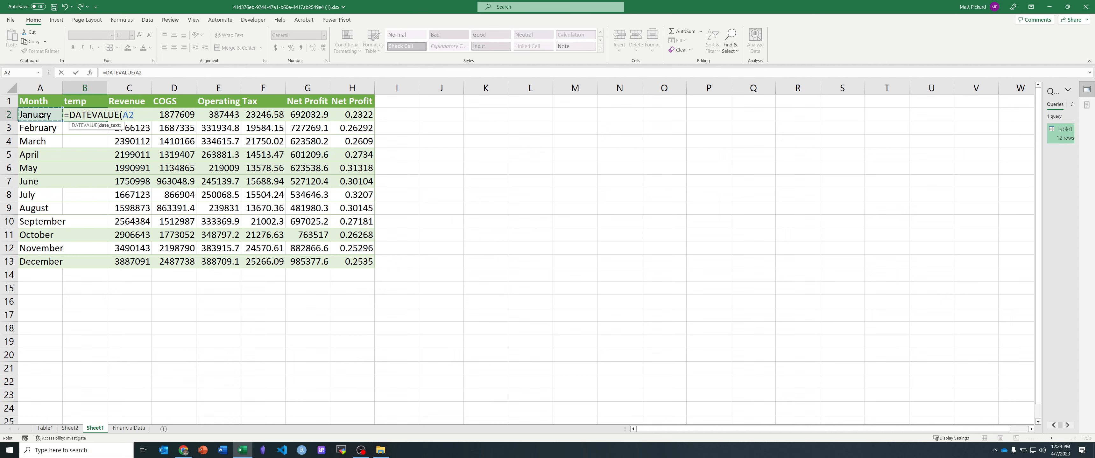
text(&)
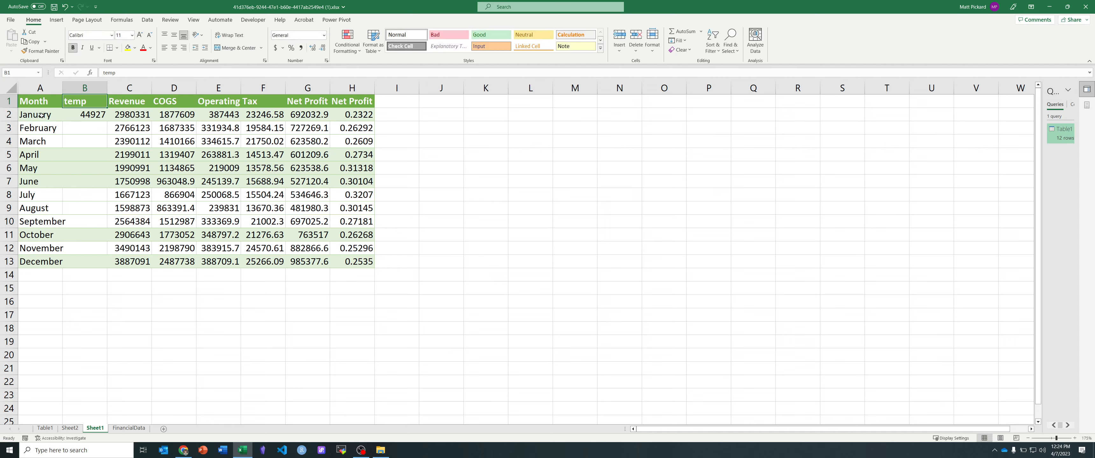
key(Down)
key(F2)
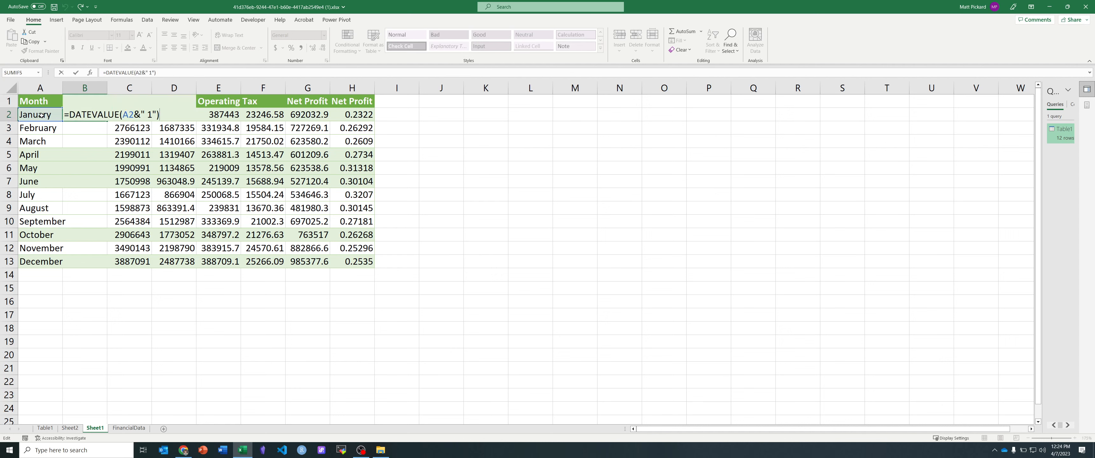
key(Left)
key(Return)
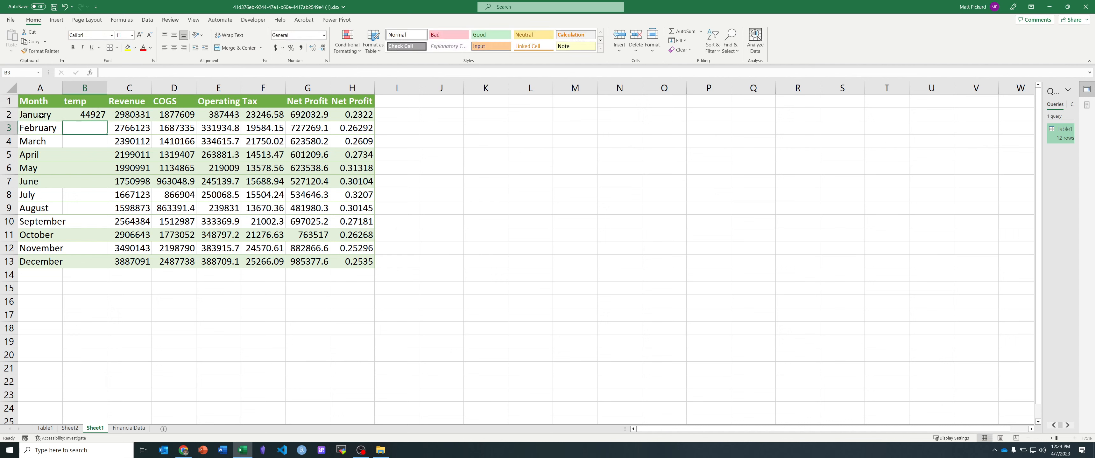
Format B2 as a Short Date and fill its formula down through B13.
click(95, 114)
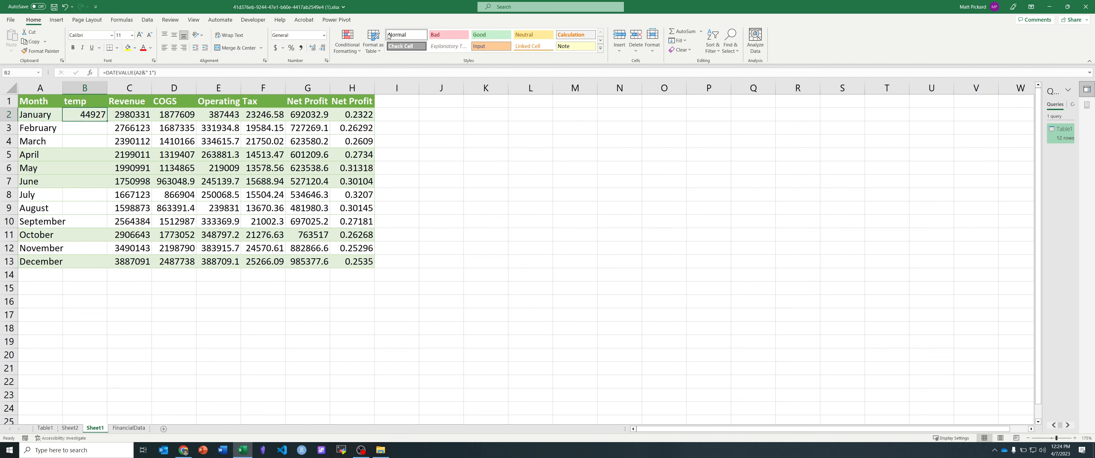
click(324, 38)
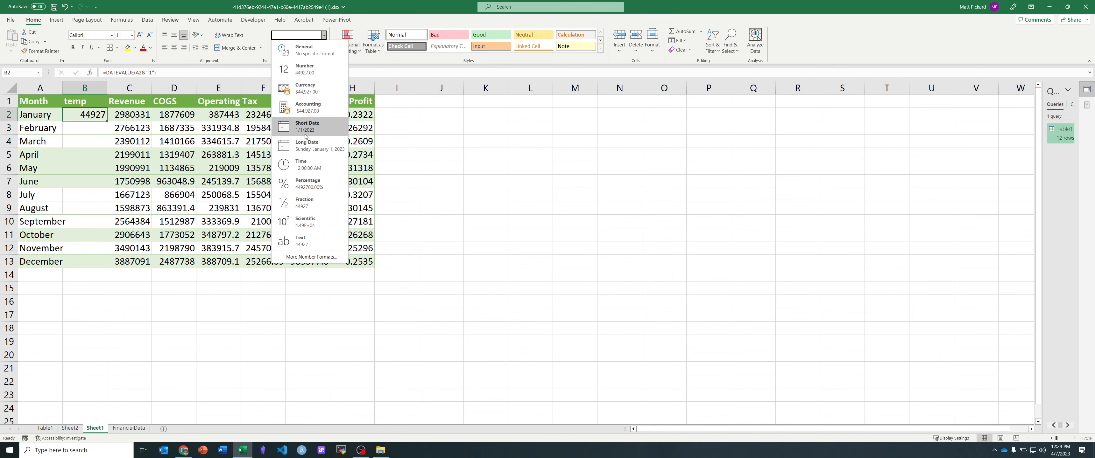
click(304, 142)
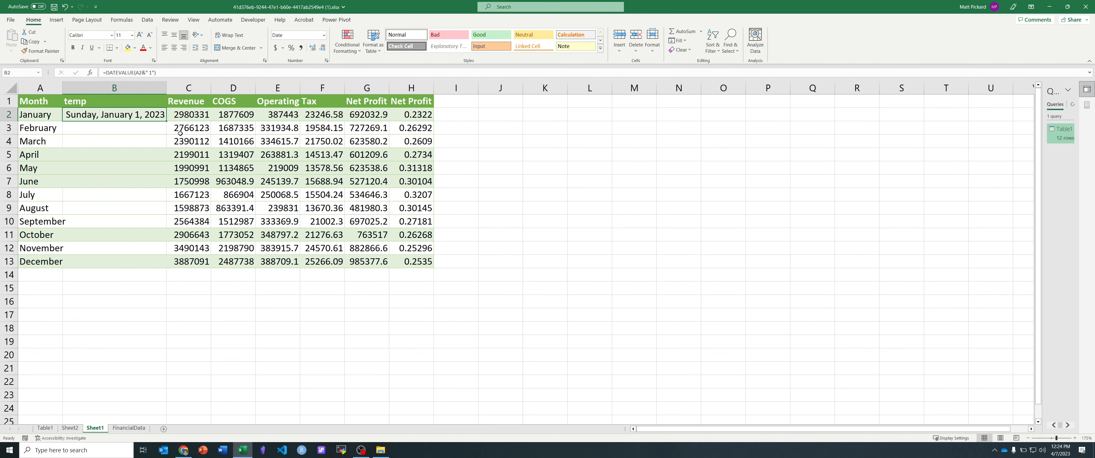
click(324, 35)
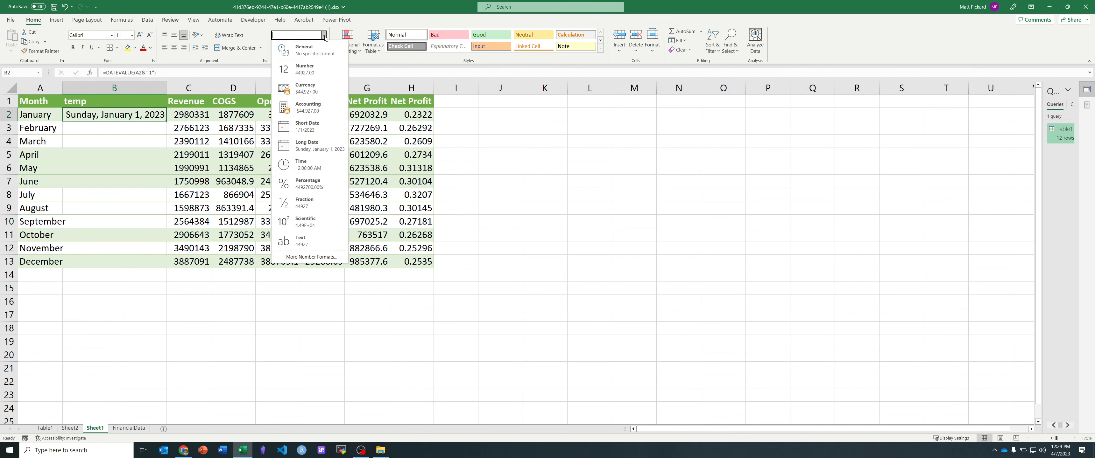
click(307, 126)
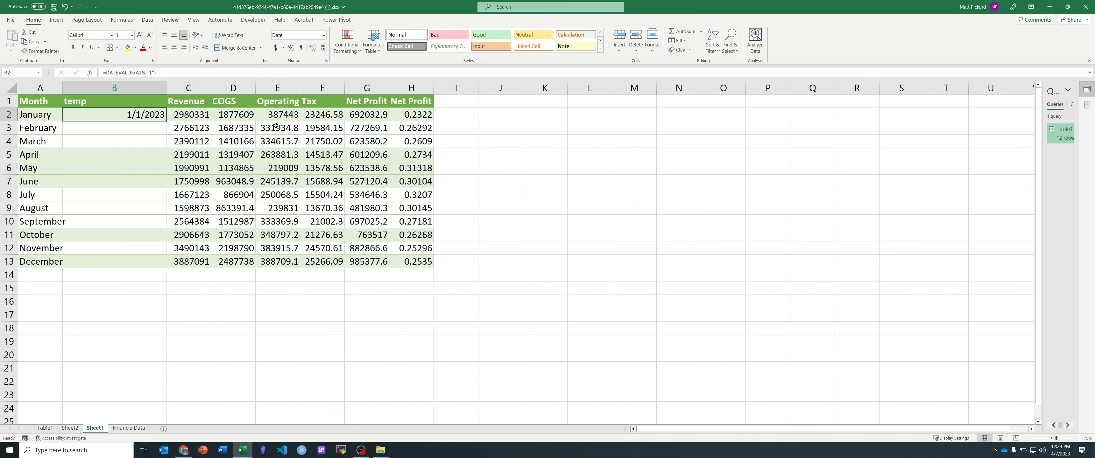
double_click(168, 123)
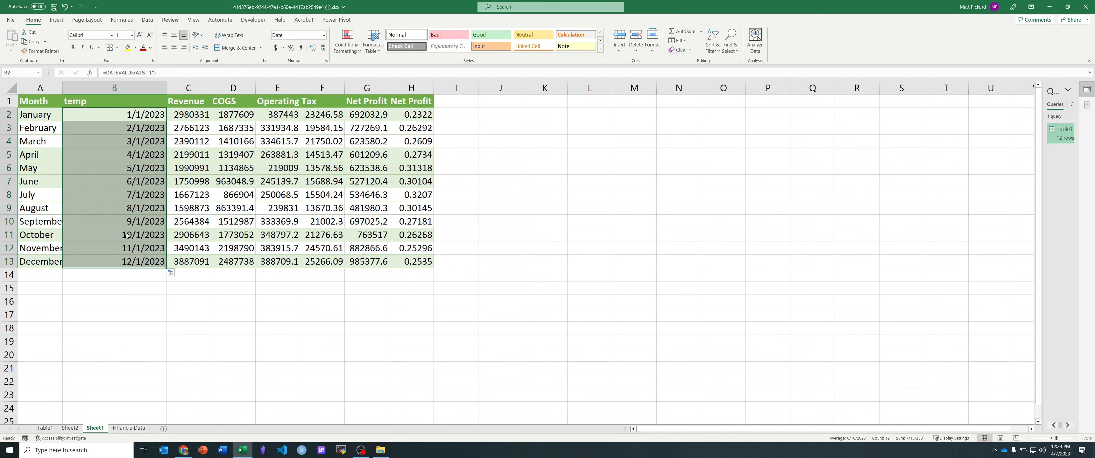
click(130, 114)
key(Left)
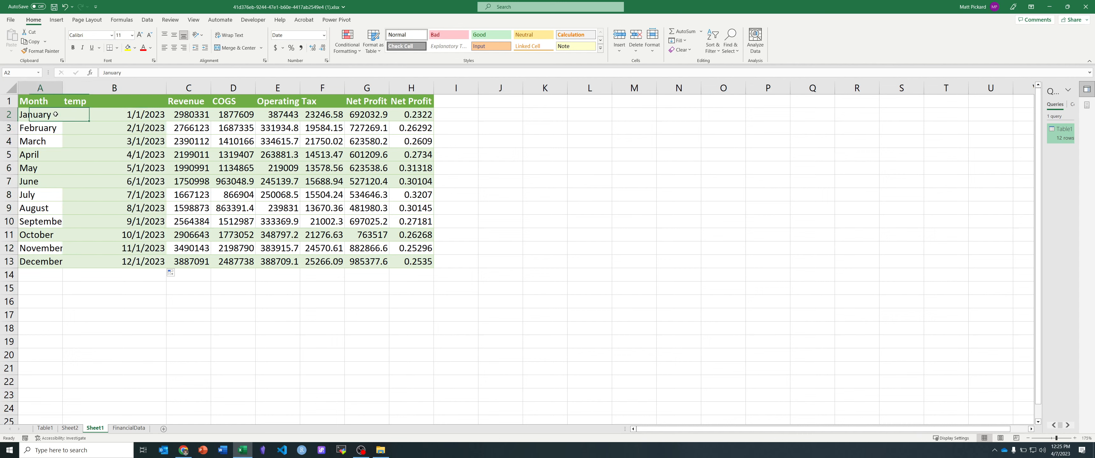
click(730, 45)
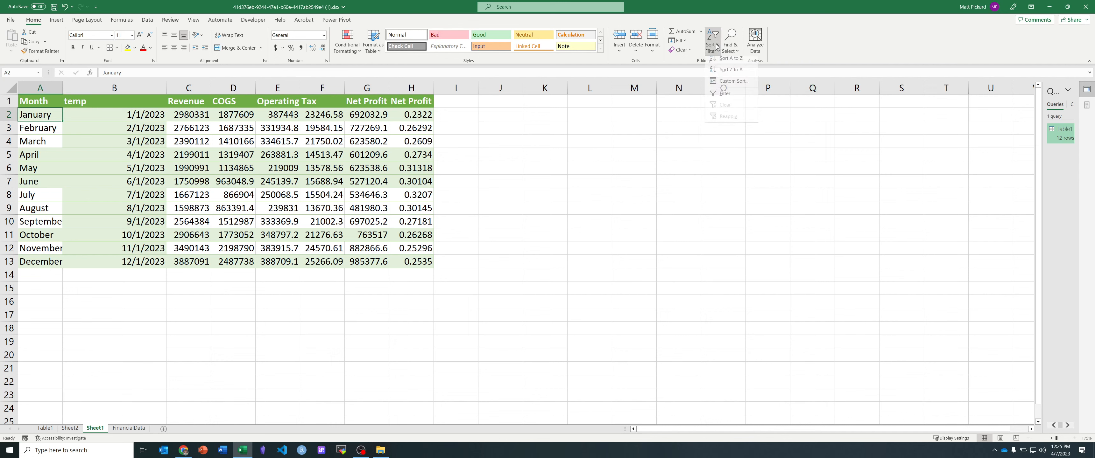
click(722, 62)
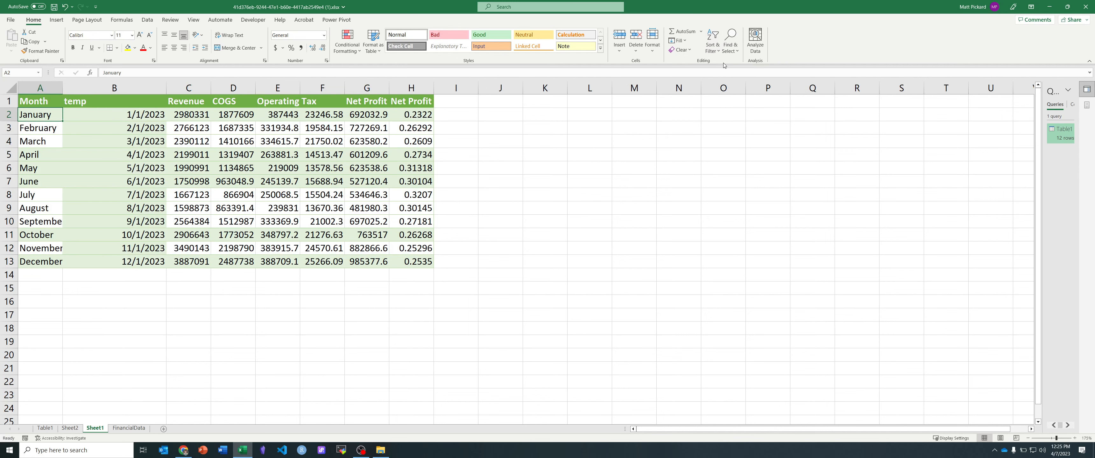
Switch to the Table1 sheet and sort its table by Month from A to Z.
click(129, 428)
click(94, 428)
click(70, 429)
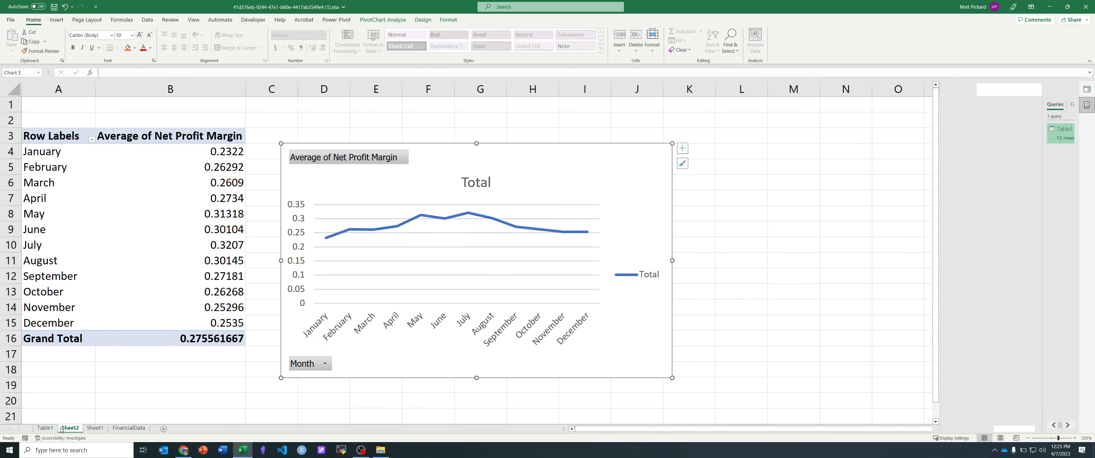
click(42, 430)
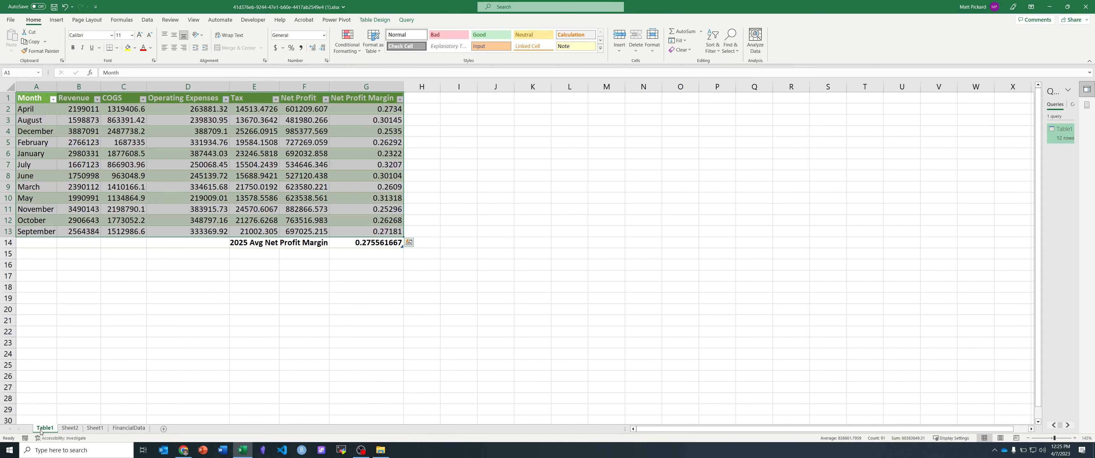
click(133, 140)
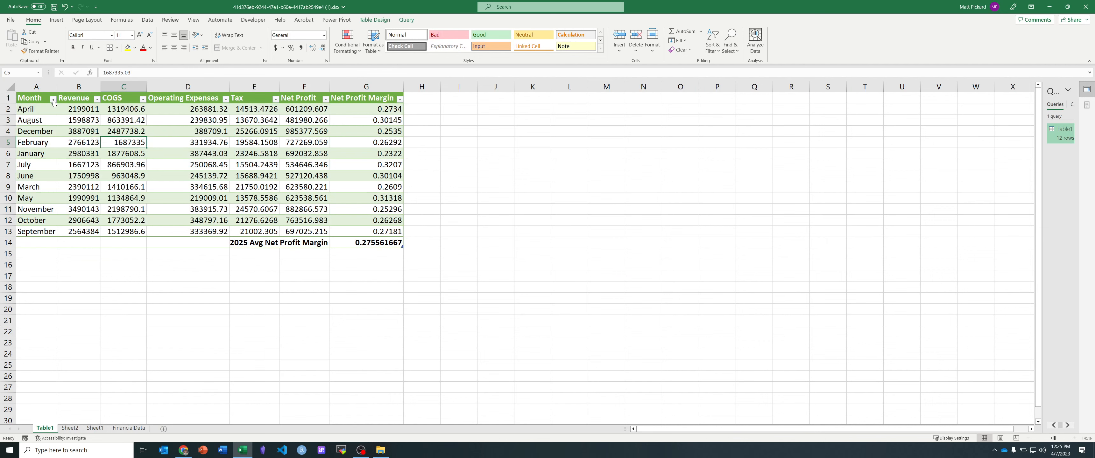
click(53, 100)
click(53, 108)
right_click(78, 88)
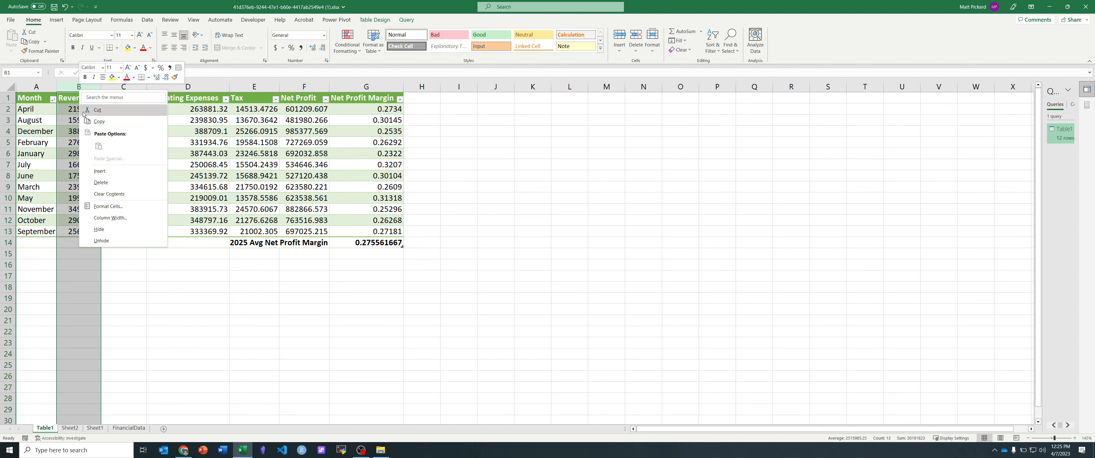
click(99, 171)
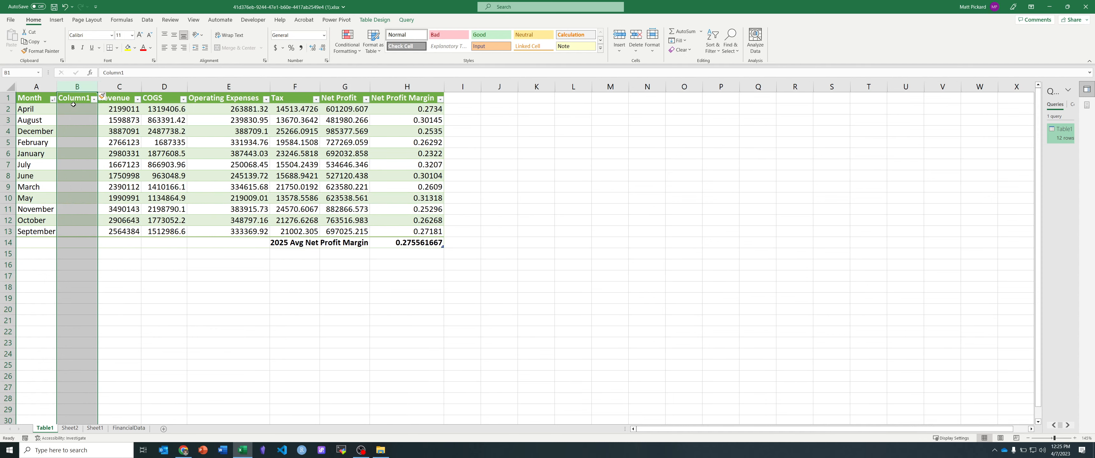
click(76, 109)
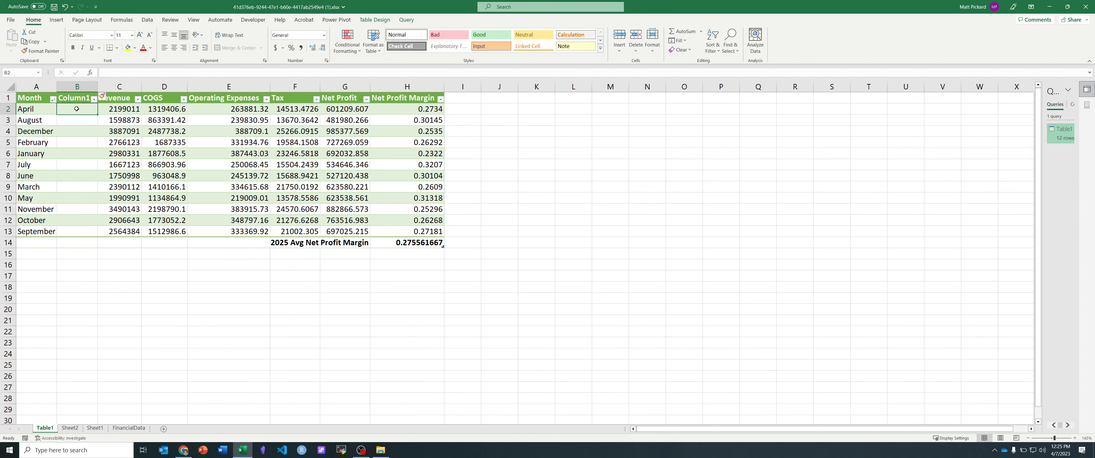
text(=dat)
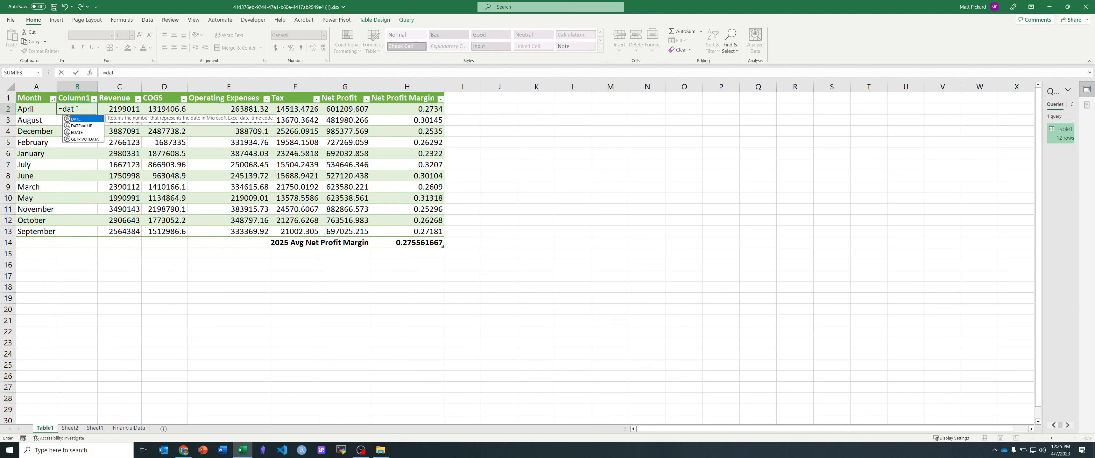
key(Return)
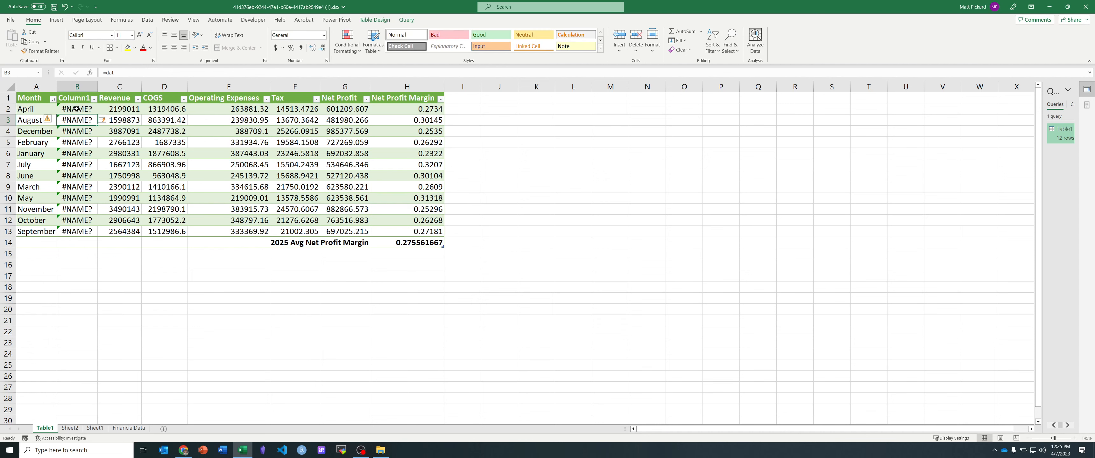
double_click(77, 109)
text(e)
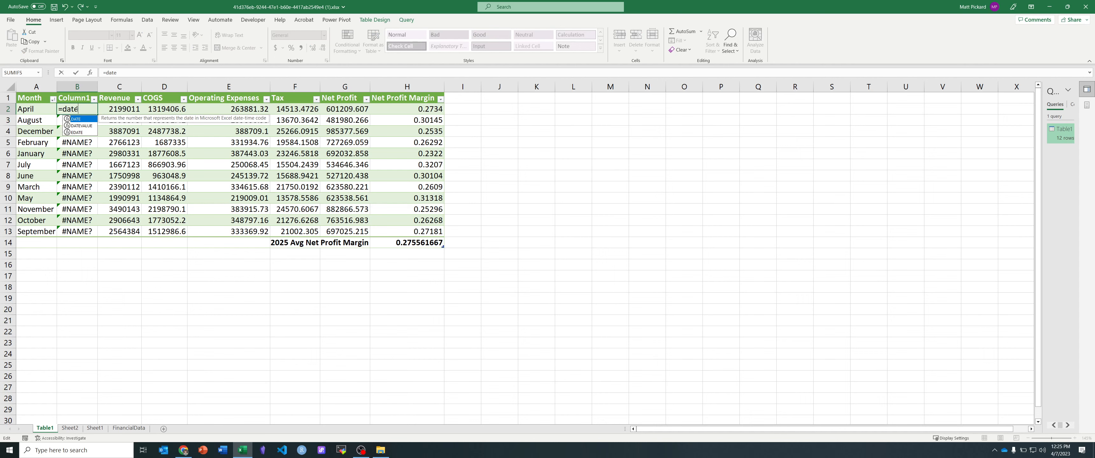
key(Down)
key(Tab)
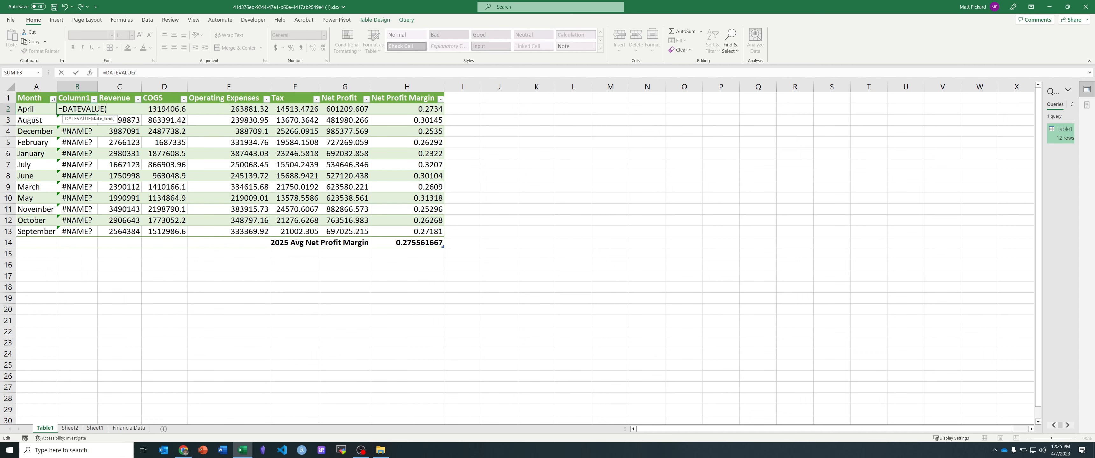
click(36, 109)
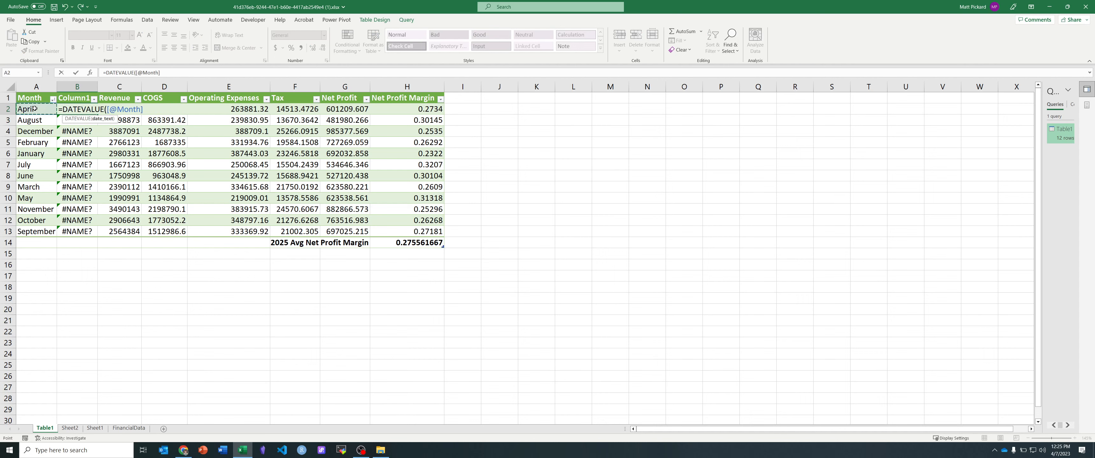
text(&" 1"))
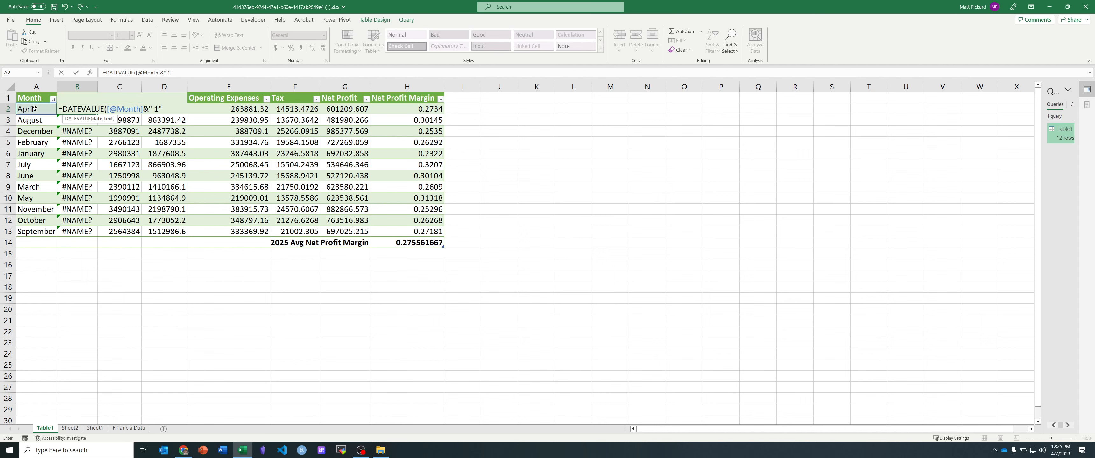
key(Return)
Format the new column's values in B2:B13 as Short Date.
click(65, 109)
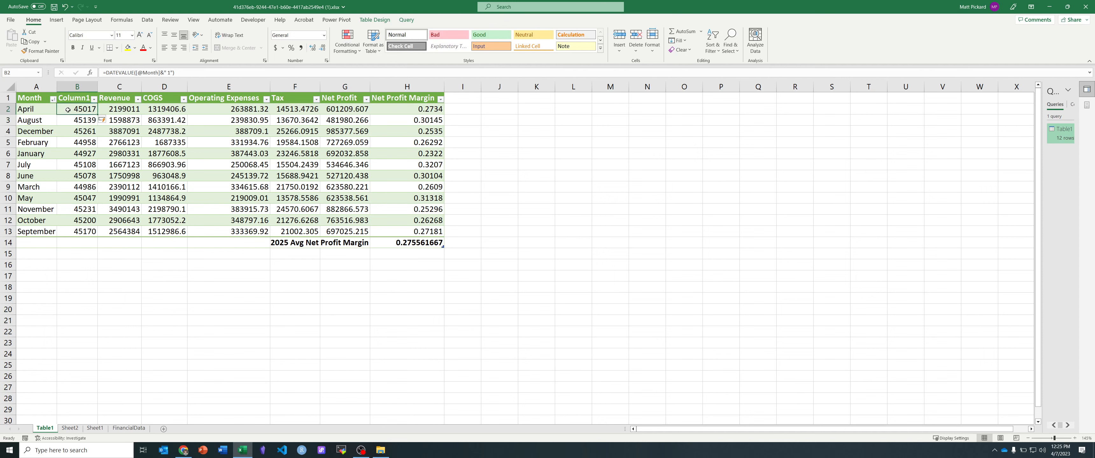
click(324, 37)
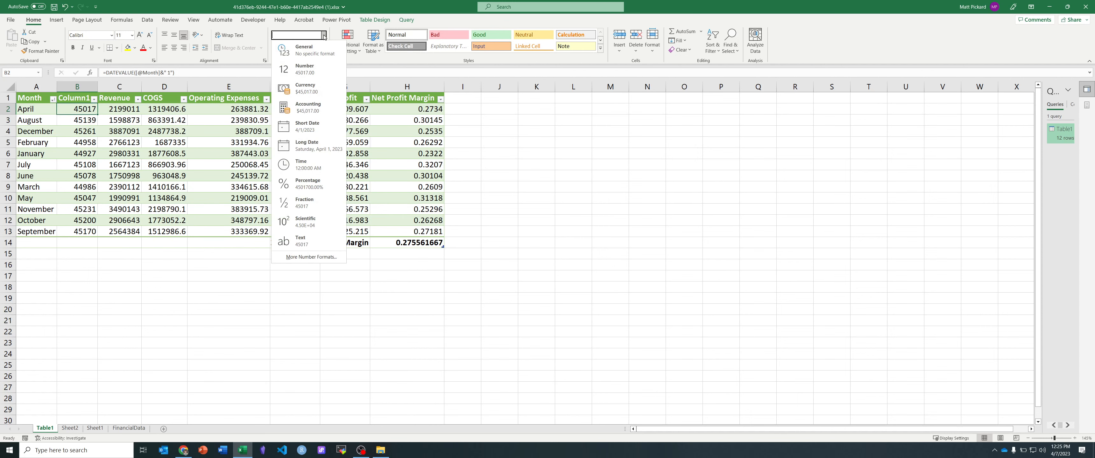
click(303, 126)
drag(77, 109, 75, 232)
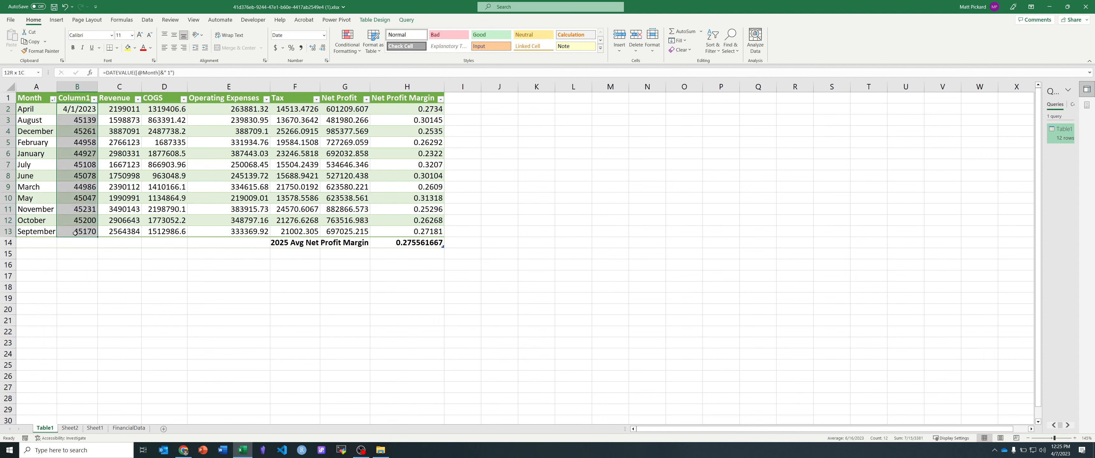
click(325, 35)
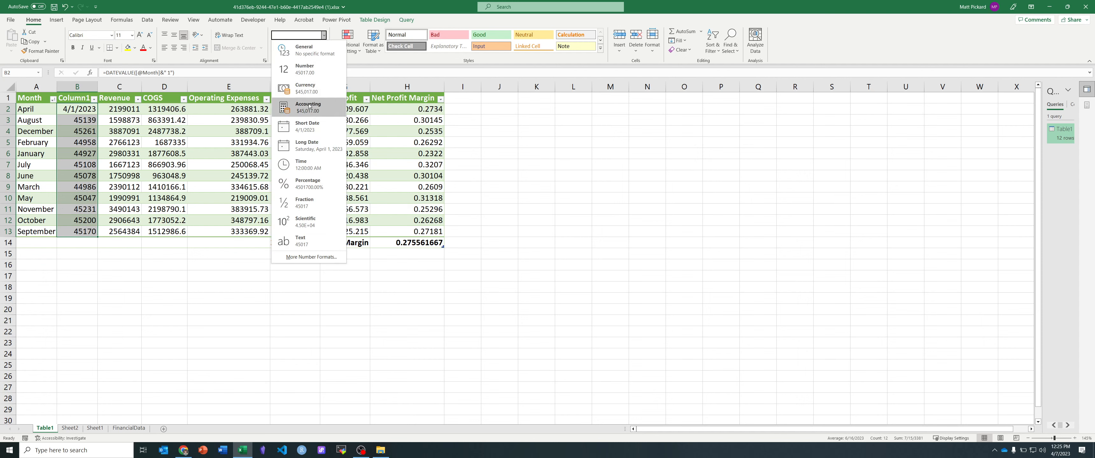
click(307, 120)
Sort the table by the new date column from oldest to newest, and switch to the FinancialData sheet.
click(164, 165)
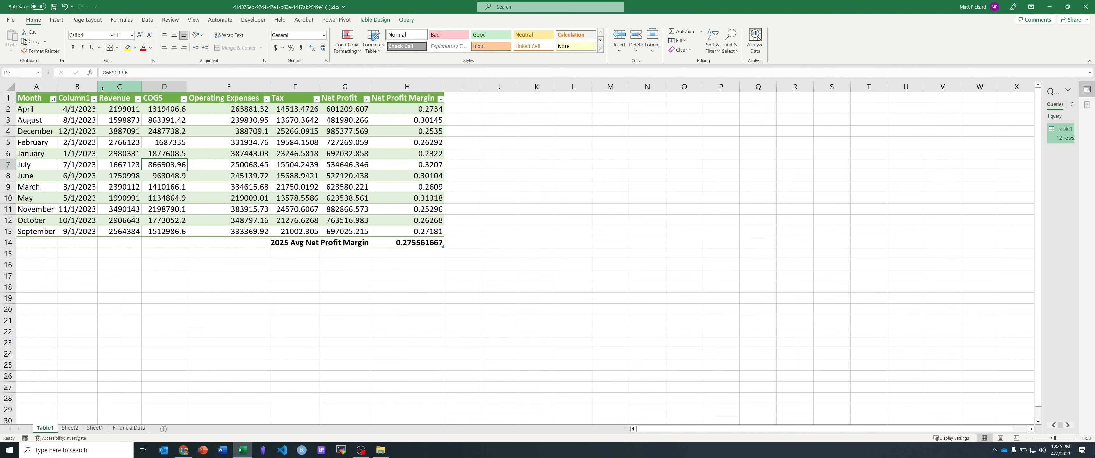
click(94, 100)
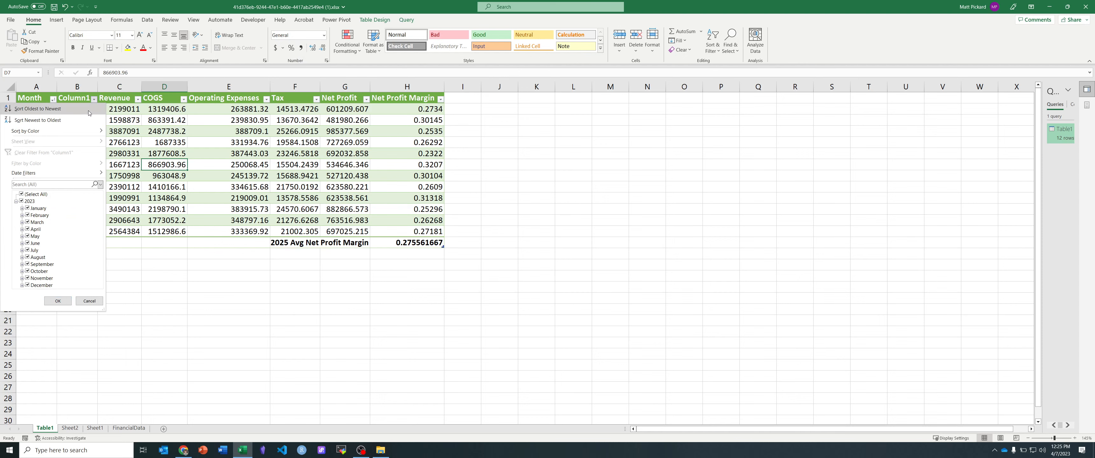
click(88, 111)
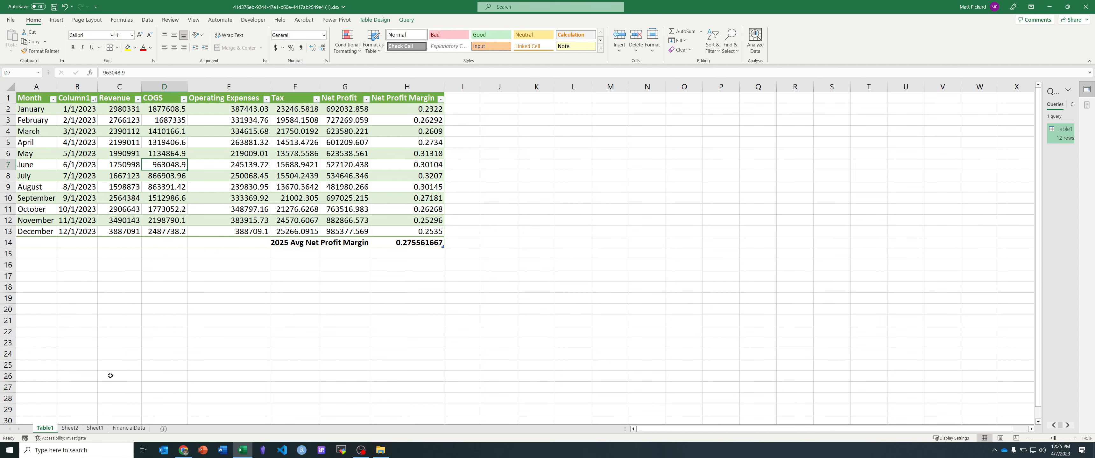
click(129, 428)
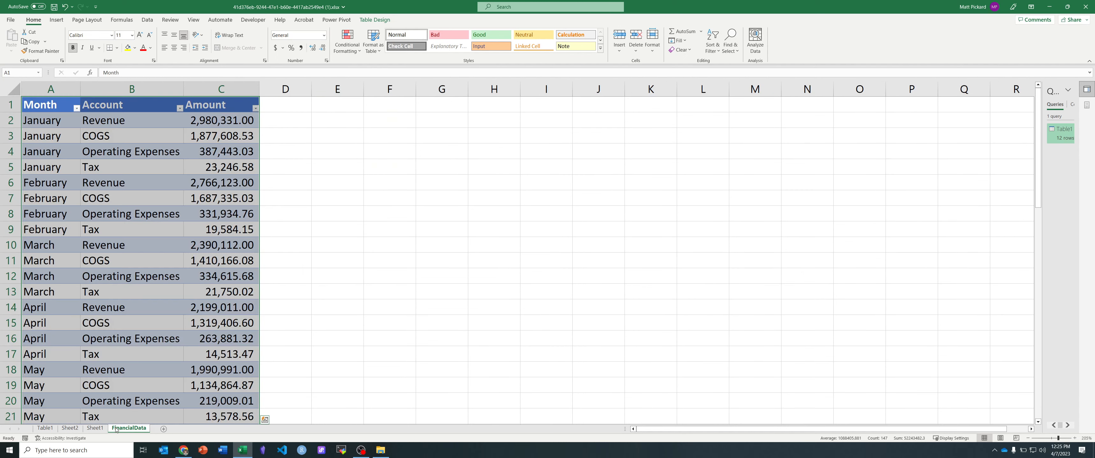
Switch to Sheet1 and delete its temp date helper column.
click(95, 428)
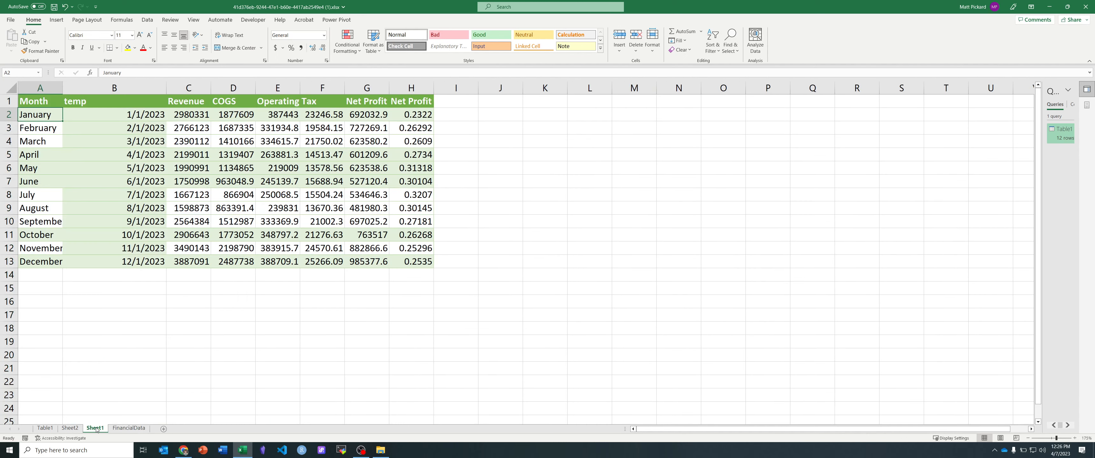
click(118, 90)
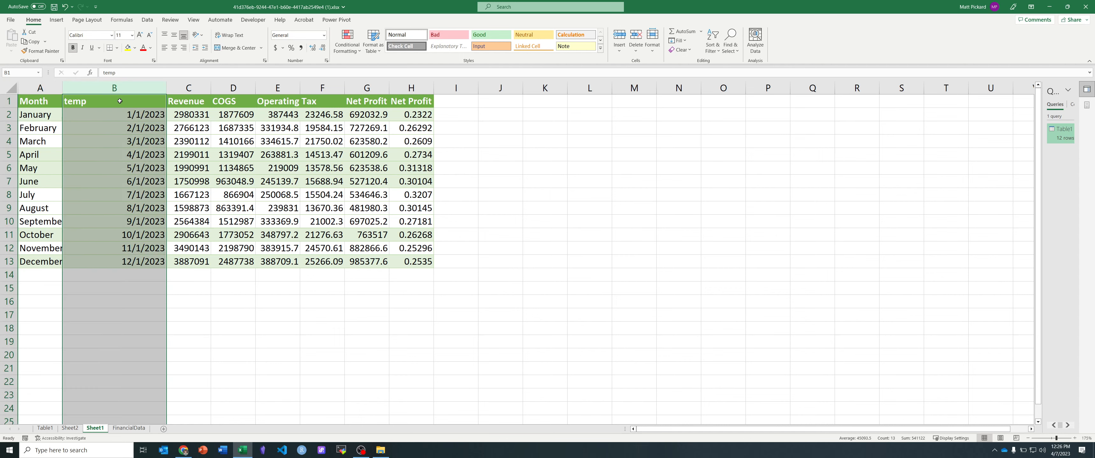
key(ctrl+minus)
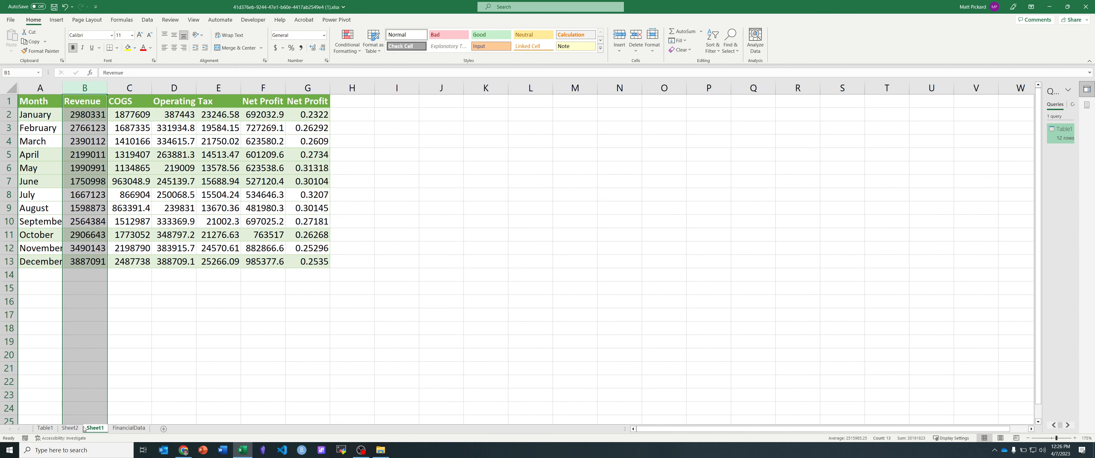
click(44, 429)
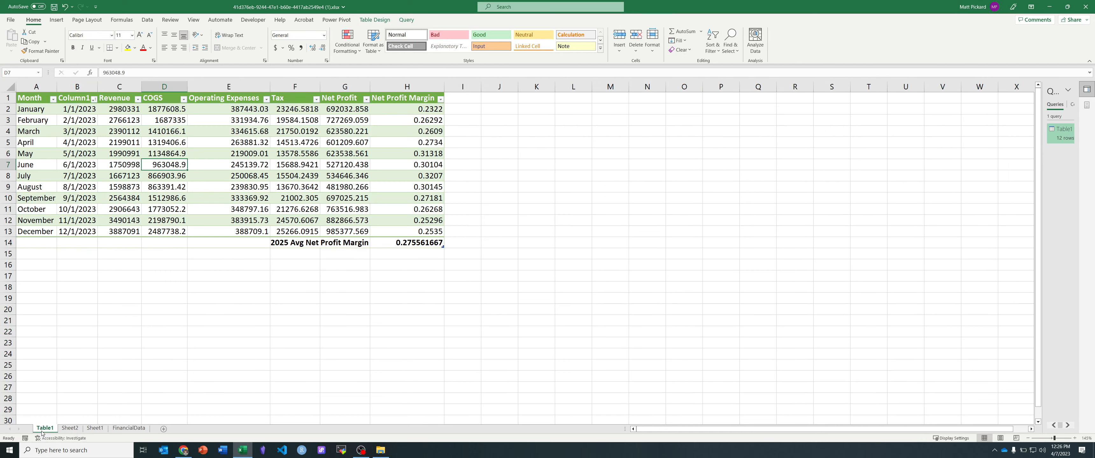
click(73, 430)
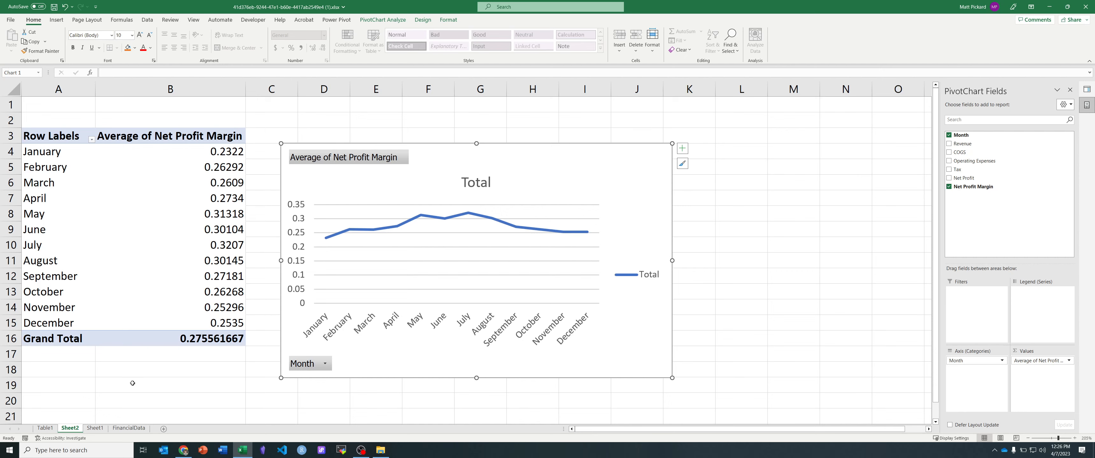
click(95, 428)
click(84, 222)
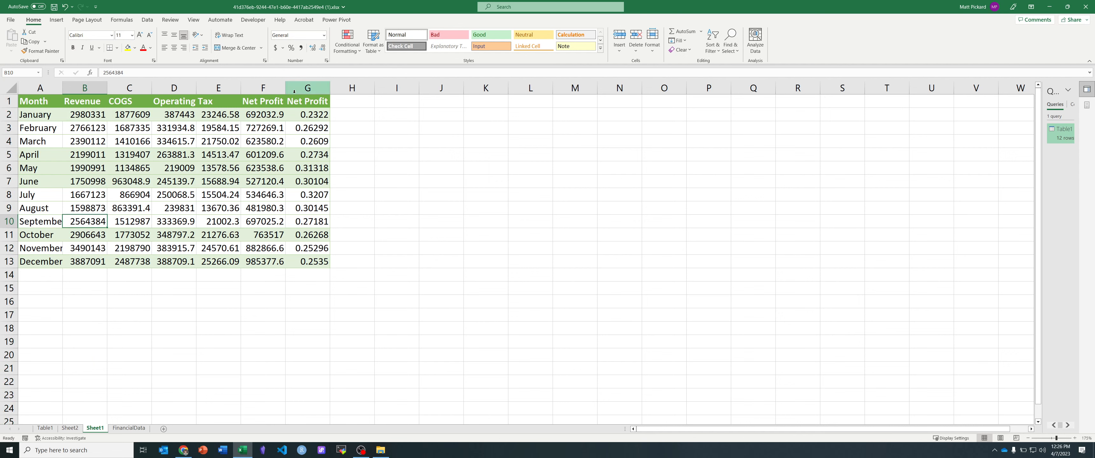
Widen the Net Profit Margin column on Sheet1 to fit its header and move it between Month and Revenue.
click(298, 89)
key(ctrl+c)
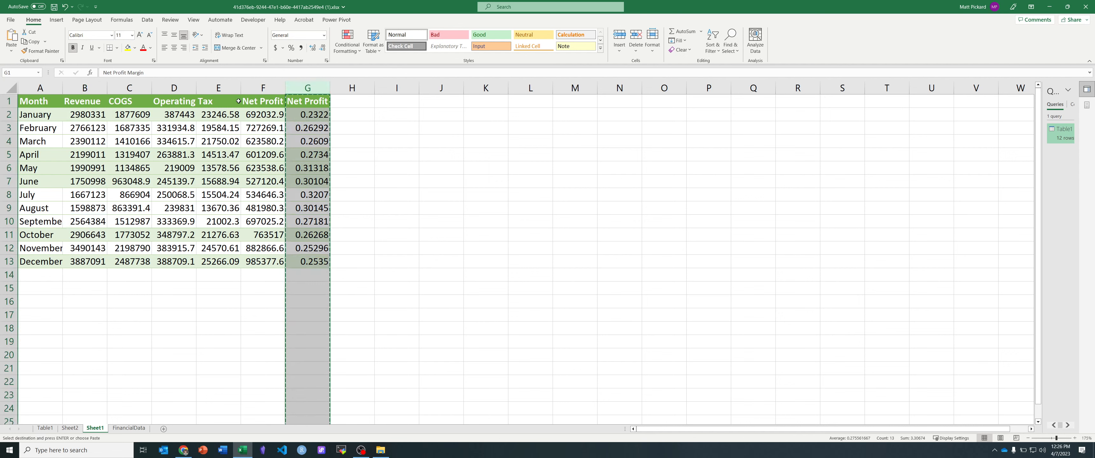
double_click(329, 89)
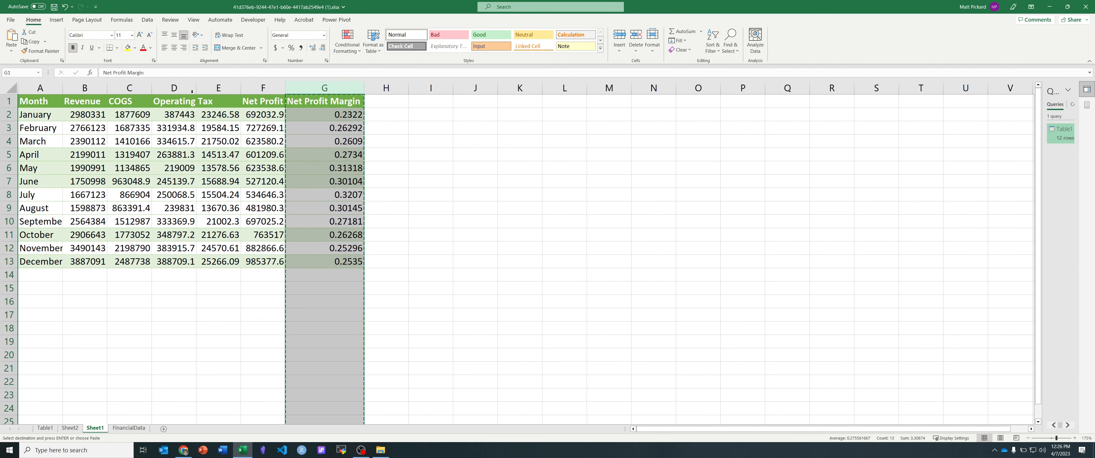
right_click(60, 91)
key(Escape)
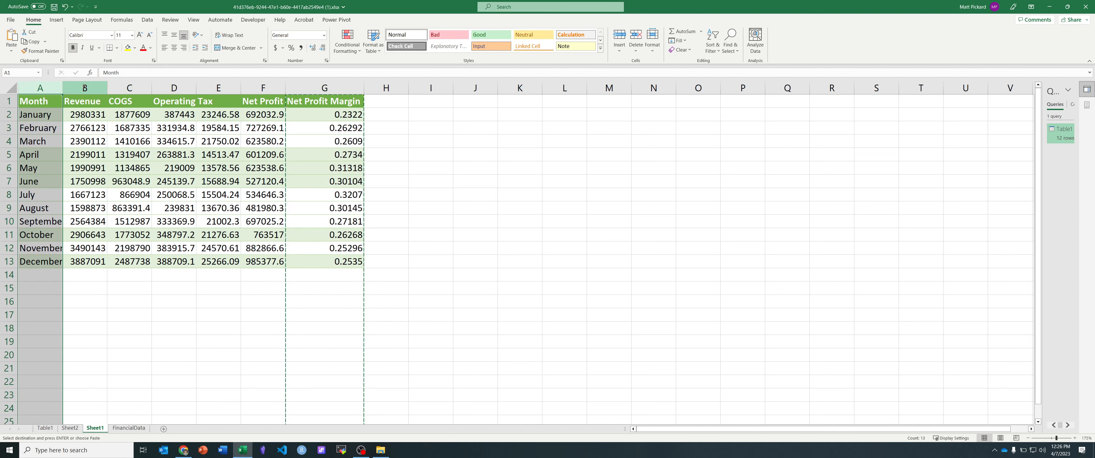
right_click(85, 90)
click(114, 169)
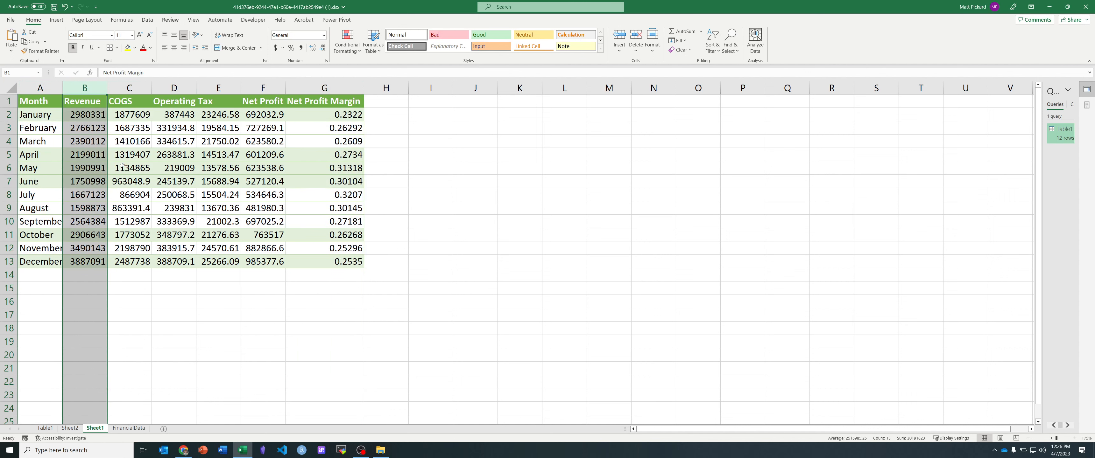
Insert a line chart of Net Profit Margin by Month from A1:B13 on Sheet1.
drag(45, 104, 101, 267)
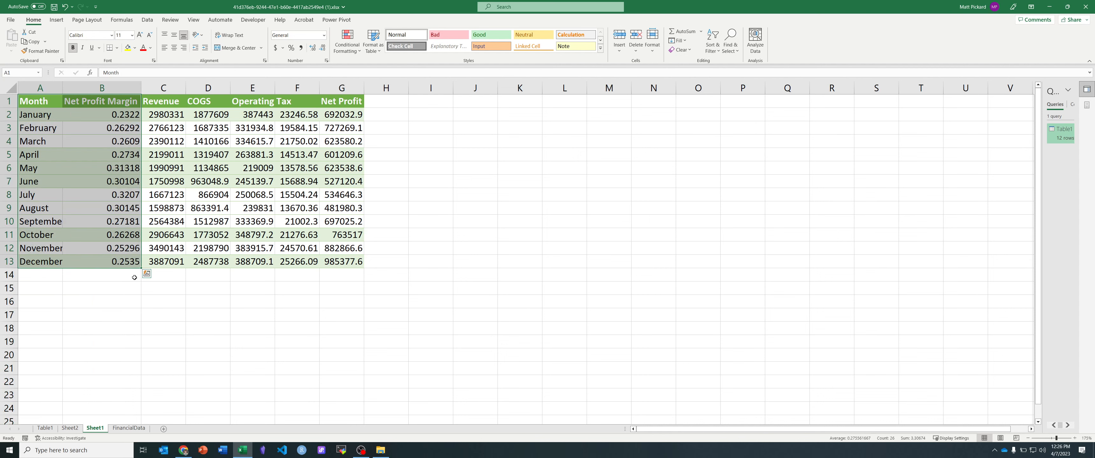
click(147, 274)
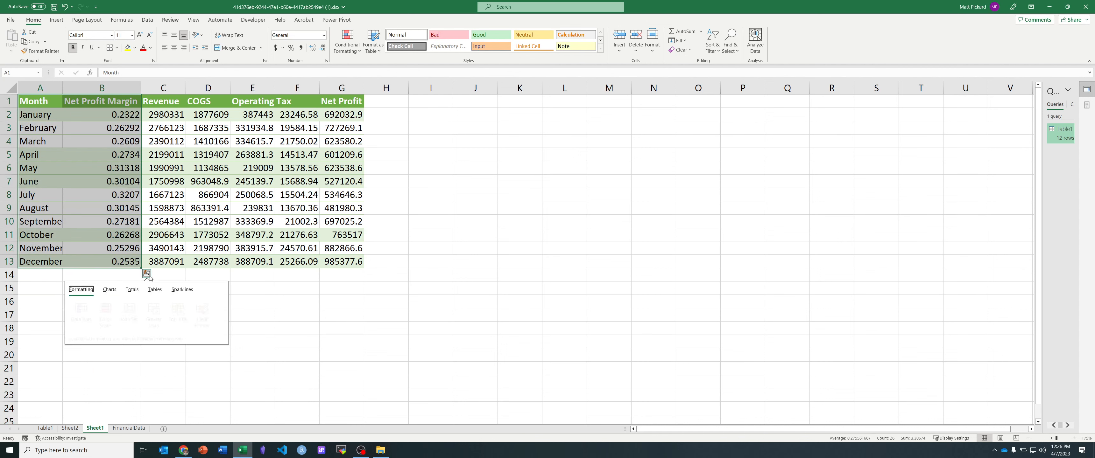
click(105, 293)
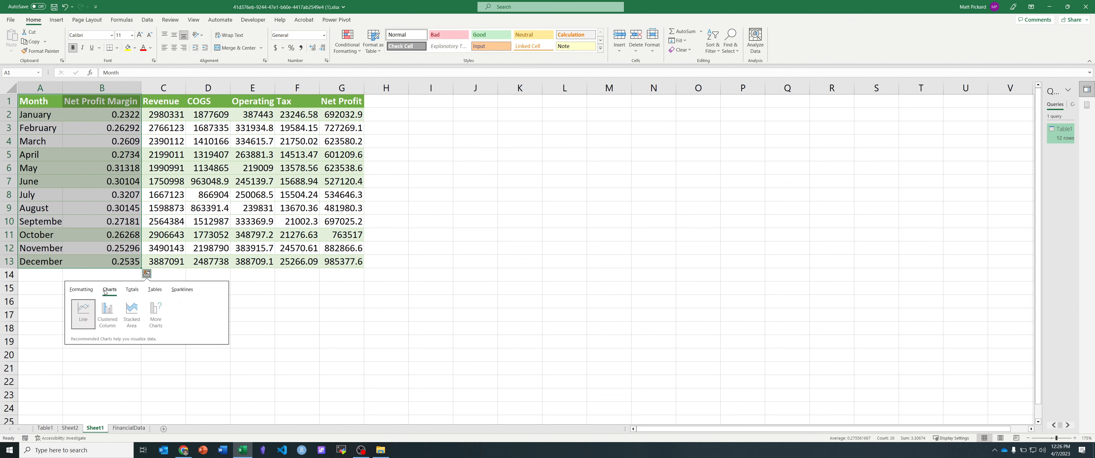
click(84, 306)
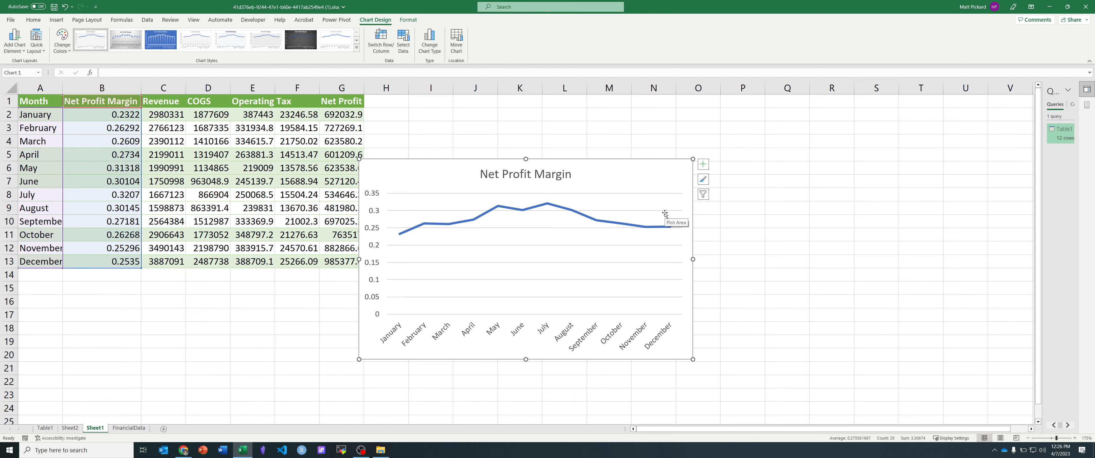
Switch to the Table1 sheet and delete the 2025 Avg Net Profit Margin row below the table.
click(134, 428)
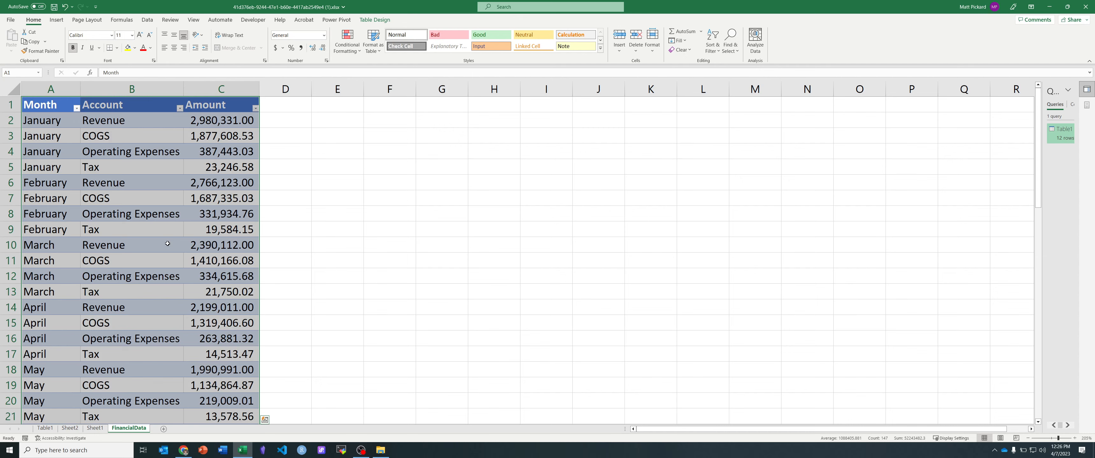
click(45, 428)
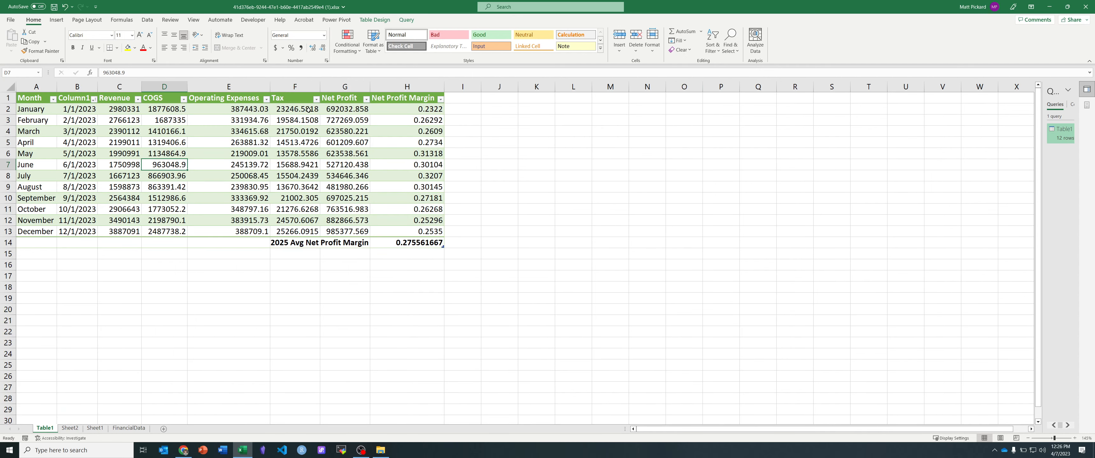
drag(301, 101, 144, 104)
click(352, 99)
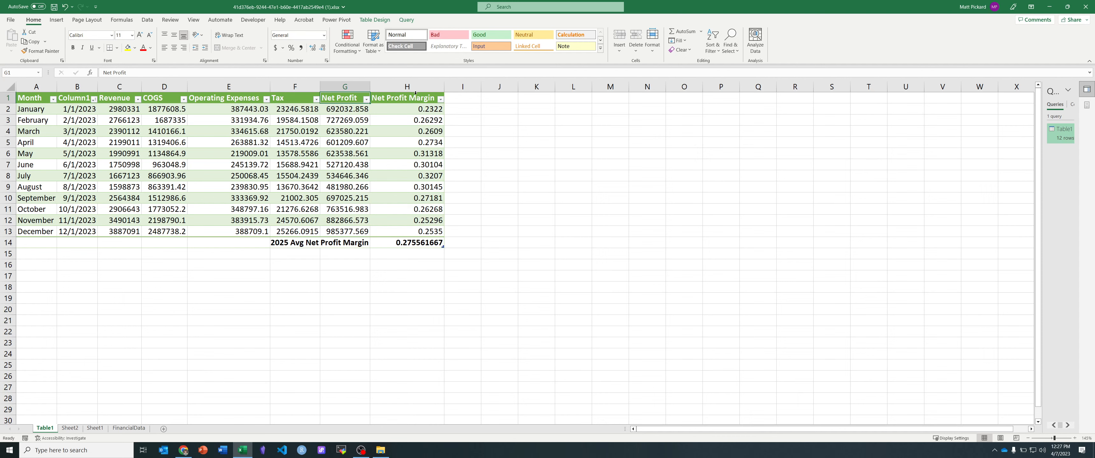
click(235, 128)
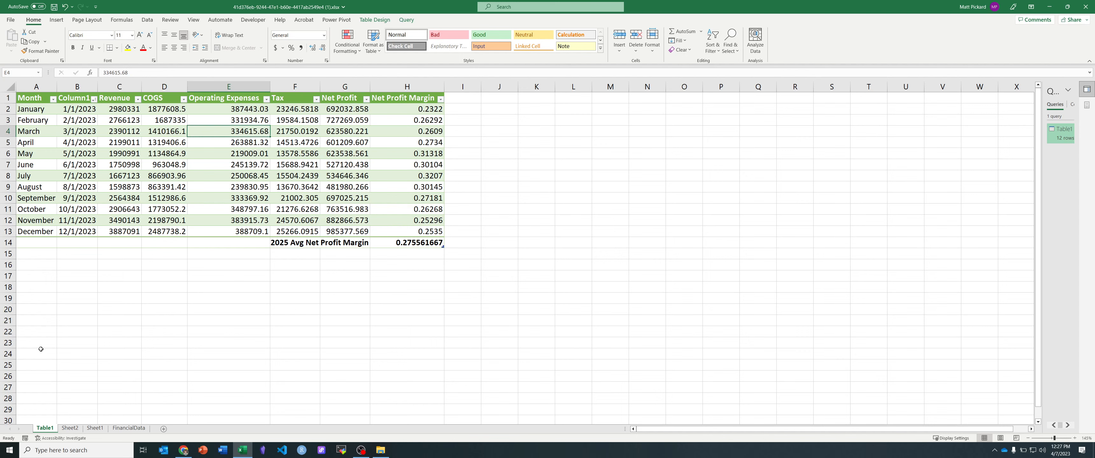
click(11, 242)
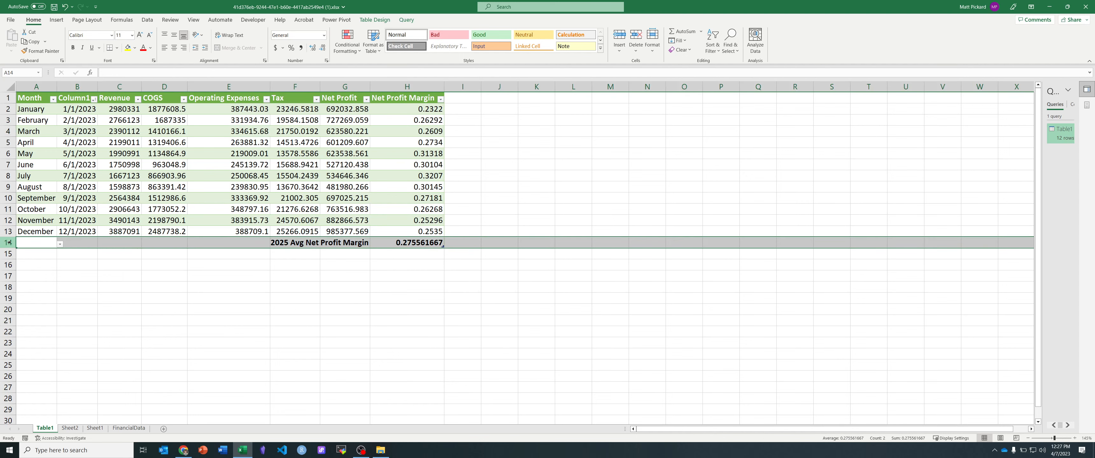
key(ctrl+minus)
click(206, 133)
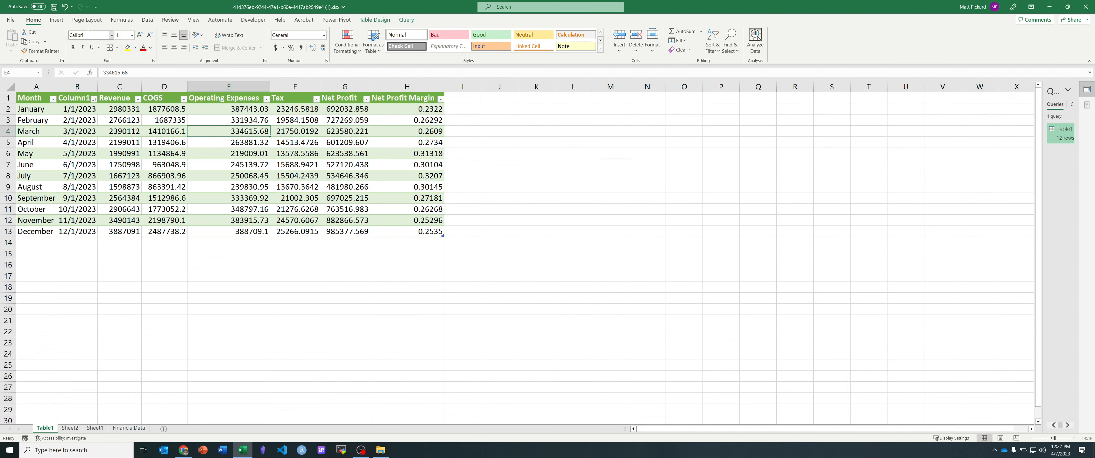
Load the Table1 sheet's table into the Power Query Editor and remove Column1 from the new query.
click(147, 20)
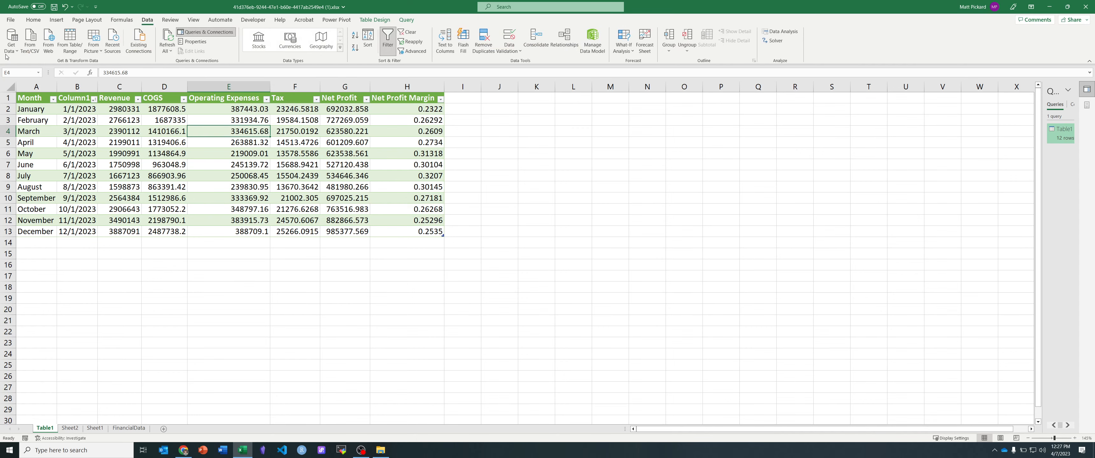
click(69, 42)
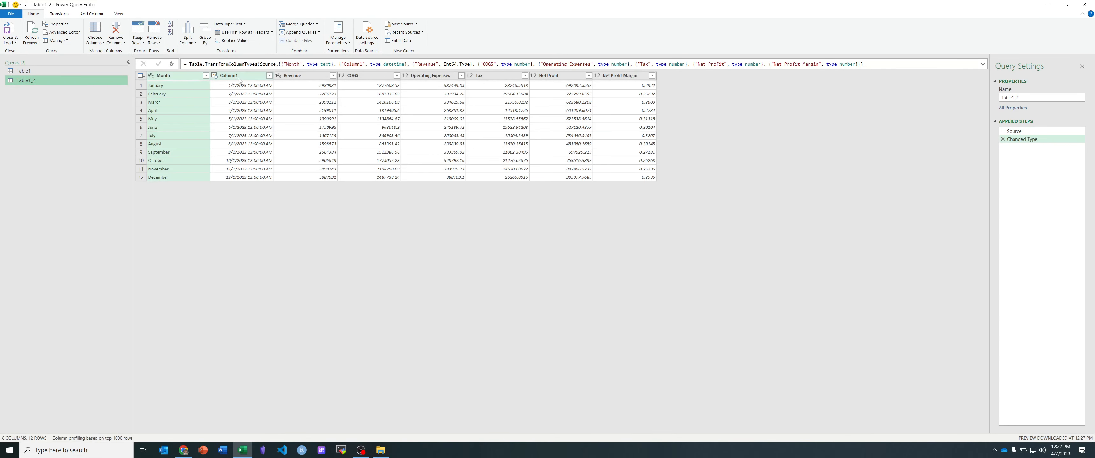
right_click(238, 78)
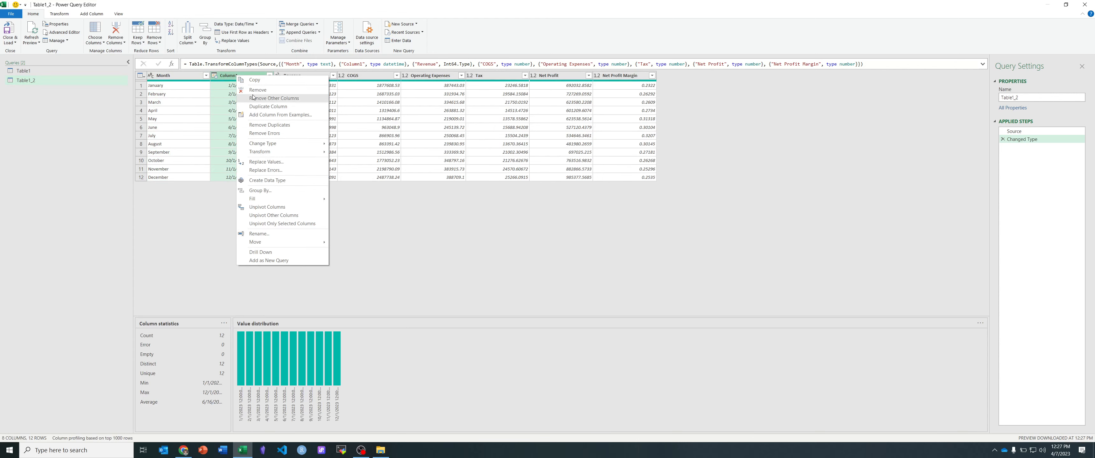
click(256, 90)
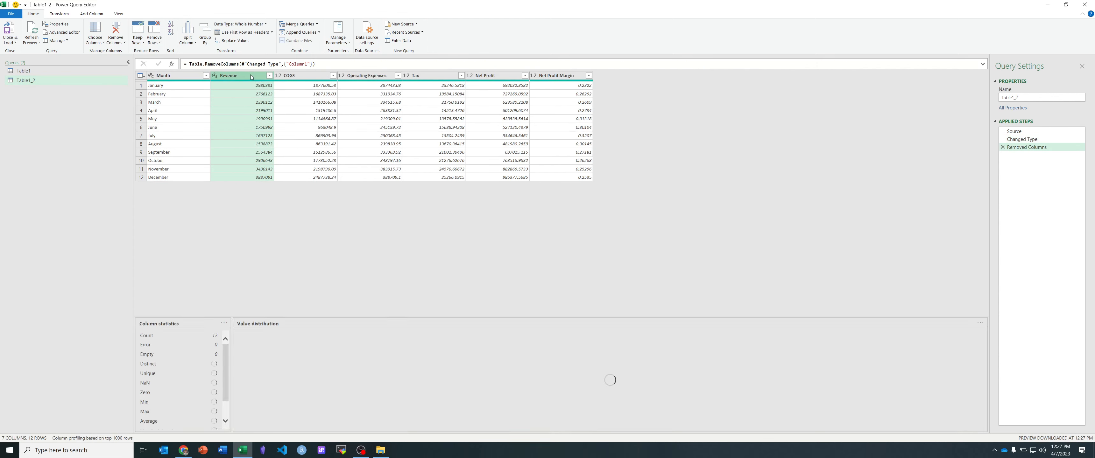
Unpivot the columns from Revenue through Net Profit Margin into attribute and value pairs.
shift+click(536, 76)
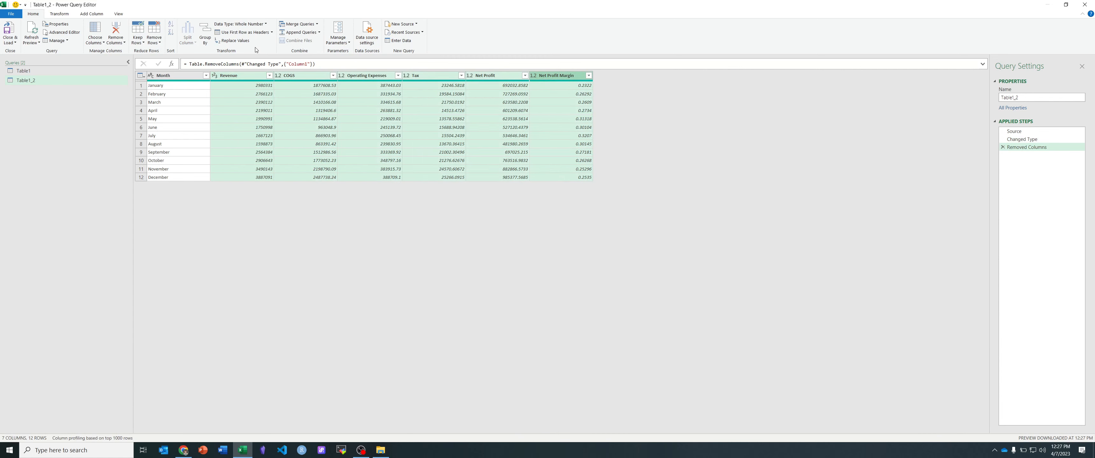
click(59, 13)
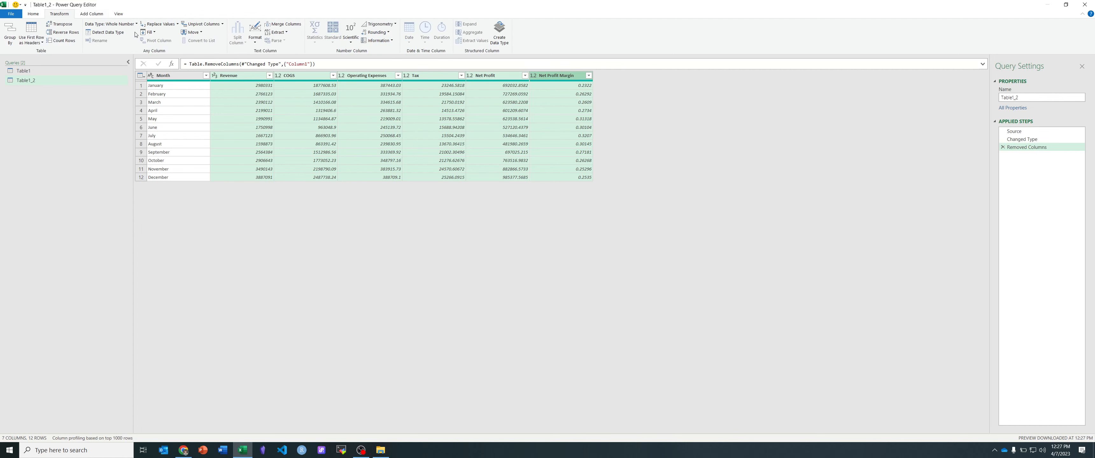
click(200, 24)
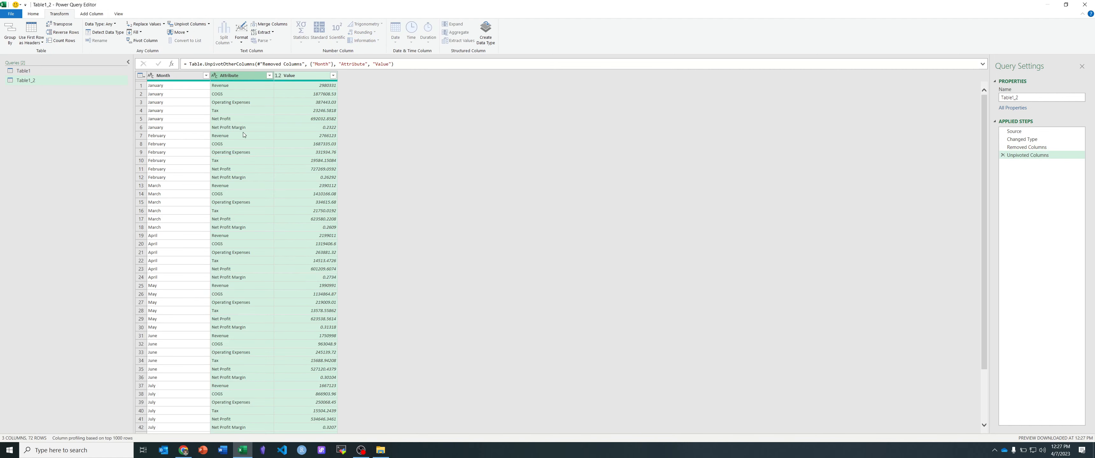